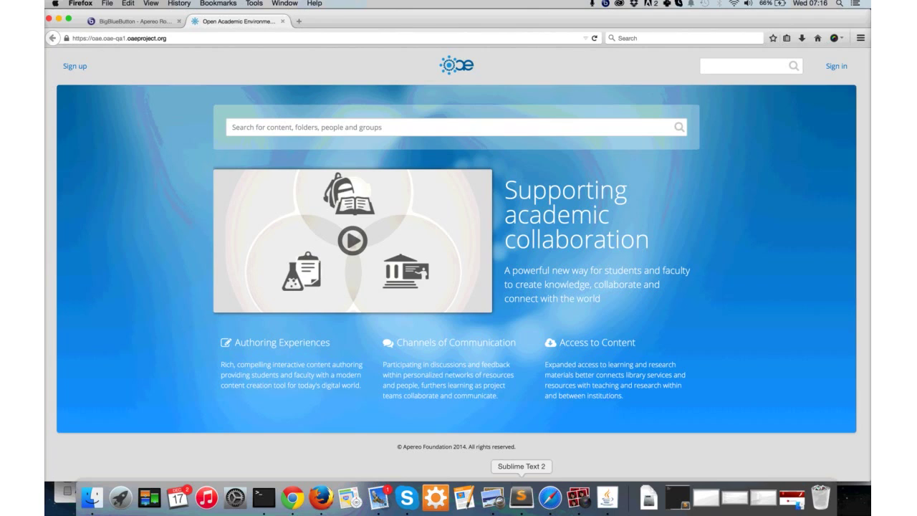
- Copy the test account's username from the Sublime Text list and sign in to the site in Firefox with that username and its password
{"action": "left_click", "coordinate": [521, 496]}
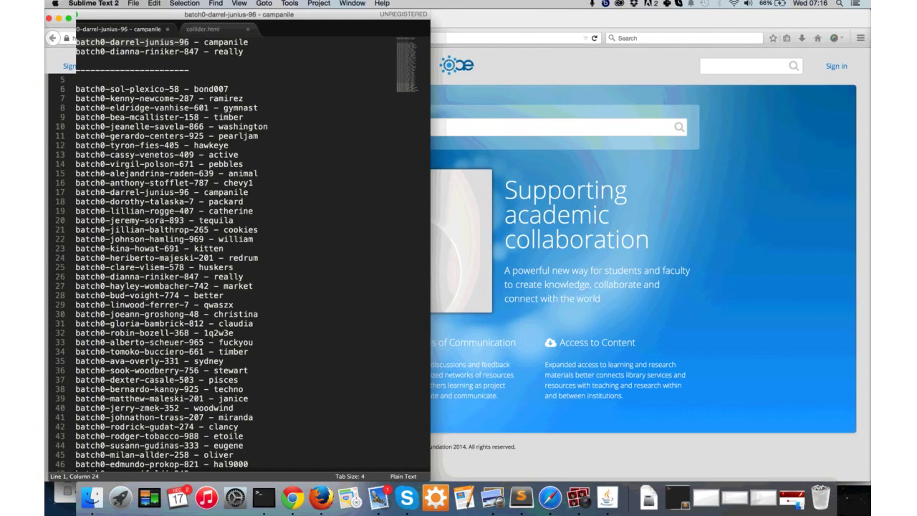
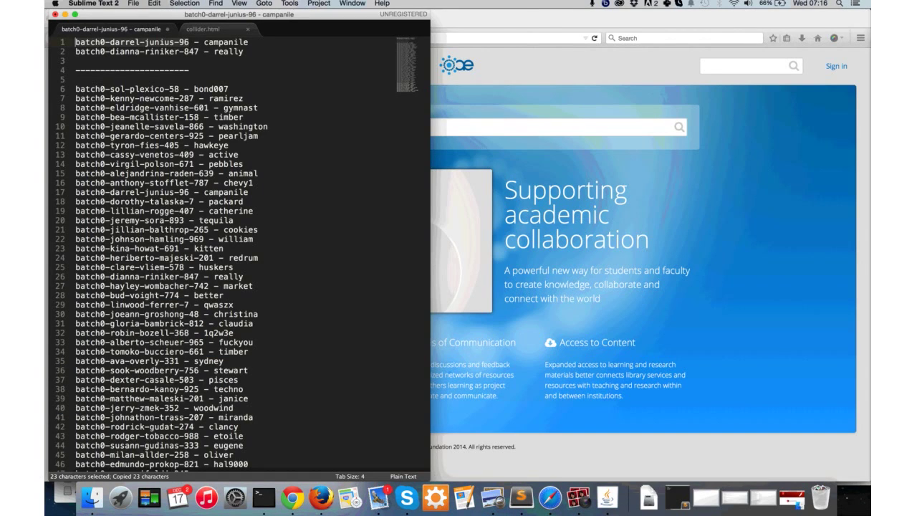
{"action": "key", "text": "super+Tab"}
{"action": "left_click", "coordinate": [835, 66]}
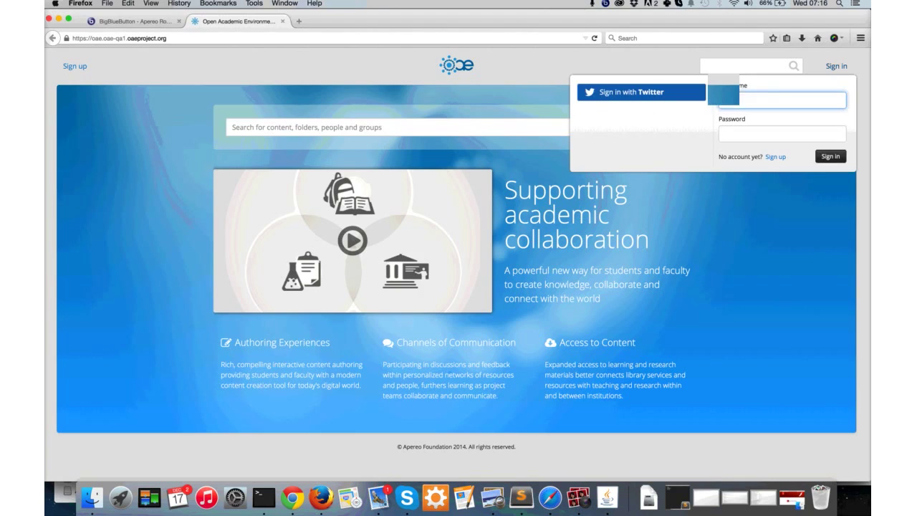
{"action": "key", "text": "super+v"}
{"action": "key", "text": "Tab"}
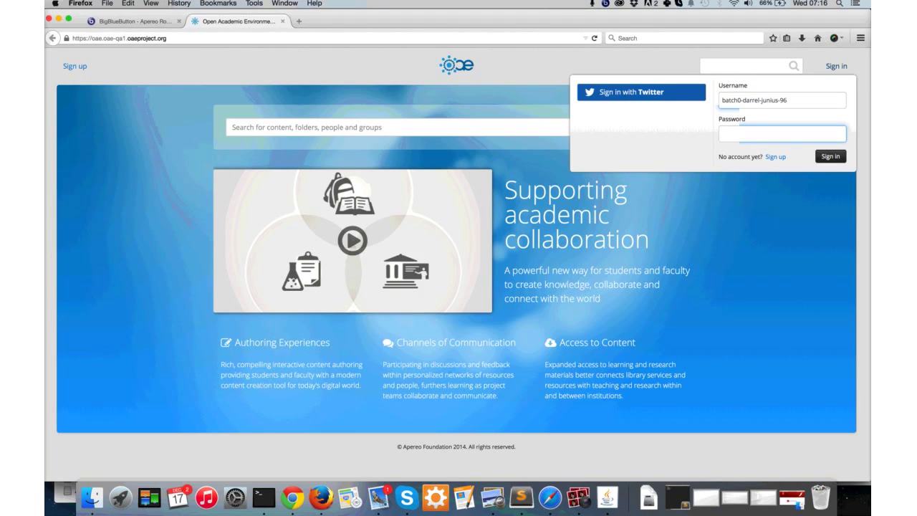
{"action": "key", "text": "super+v"}
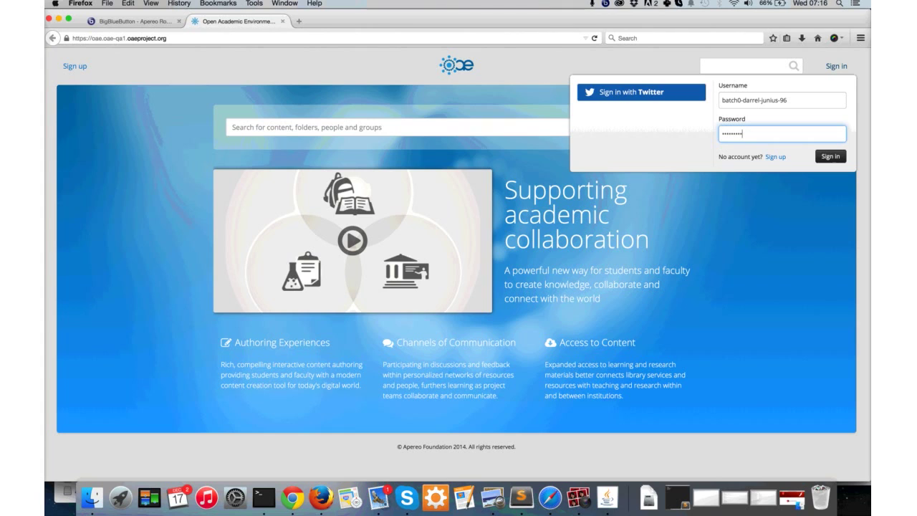
{"action": "key", "text": "Return"}
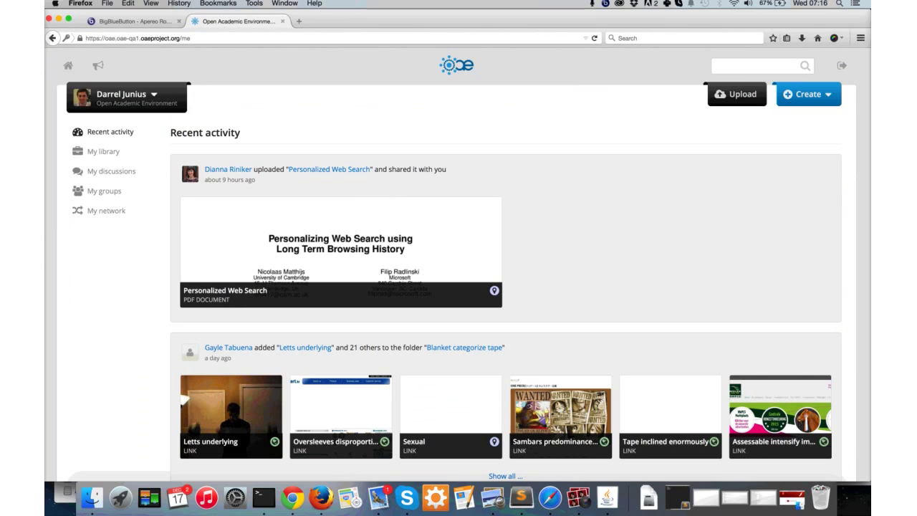
- Replace the account's profile picture with wilfredo.jpg from the Profile pictures folder, using the suggested crop
{"action": "left_click", "coordinate": [121, 94]}
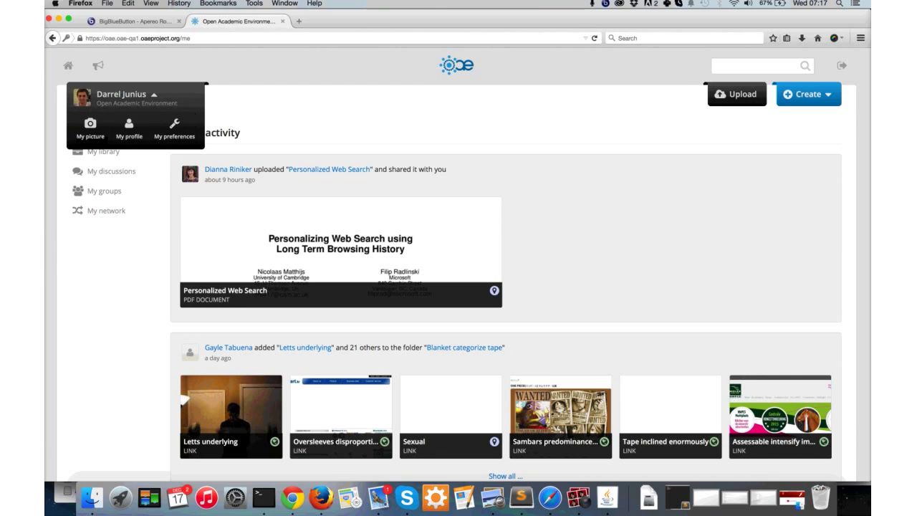
{"action": "left_click", "coordinate": [91, 129]}
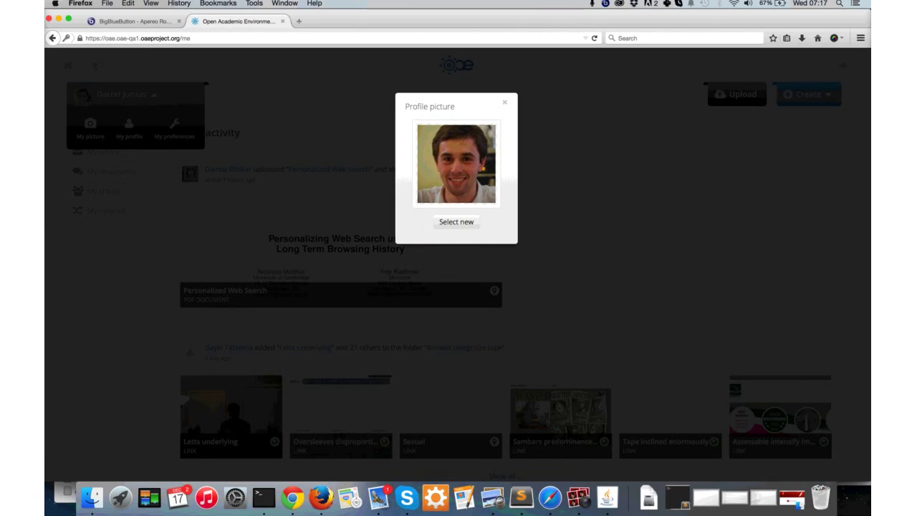
{"action": "left_click", "coordinate": [456, 221]}
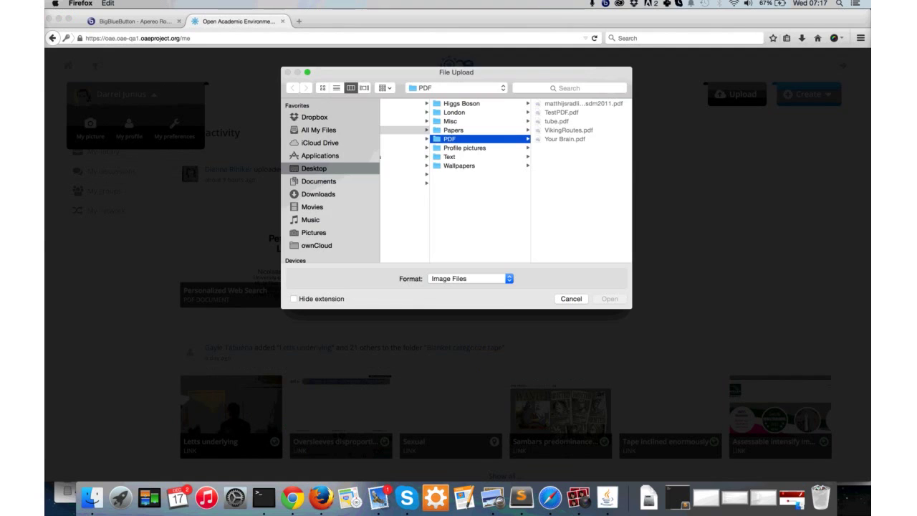
{"action": "left_click", "coordinate": [464, 147]}
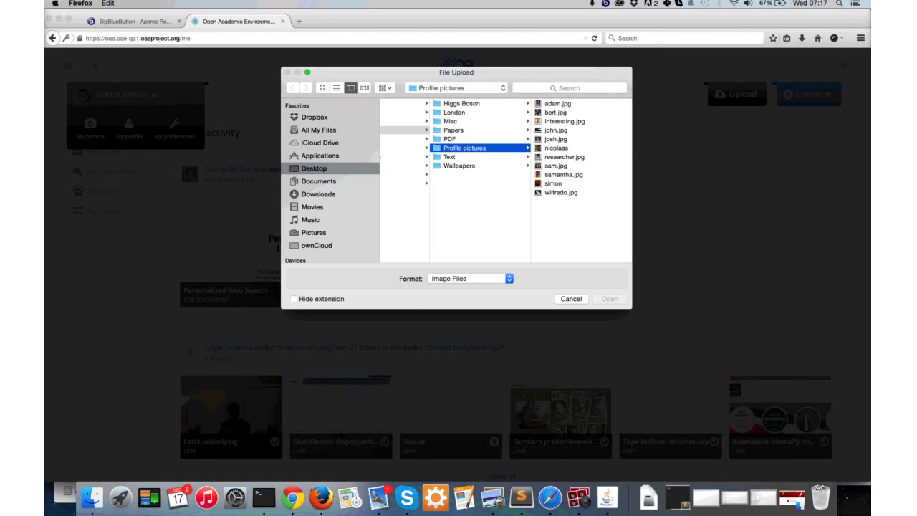
{"action": "double_click", "coordinate": [561, 192]}
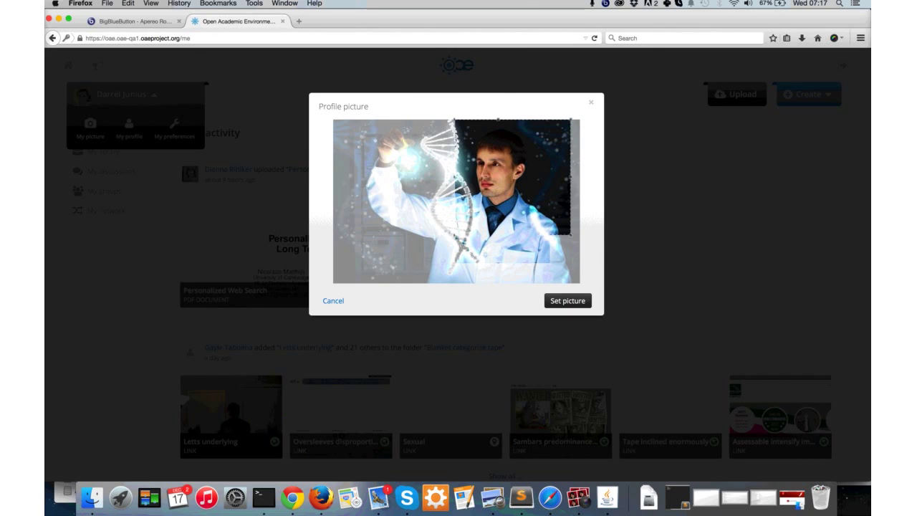
{"action": "left_click", "coordinate": [567, 300]}
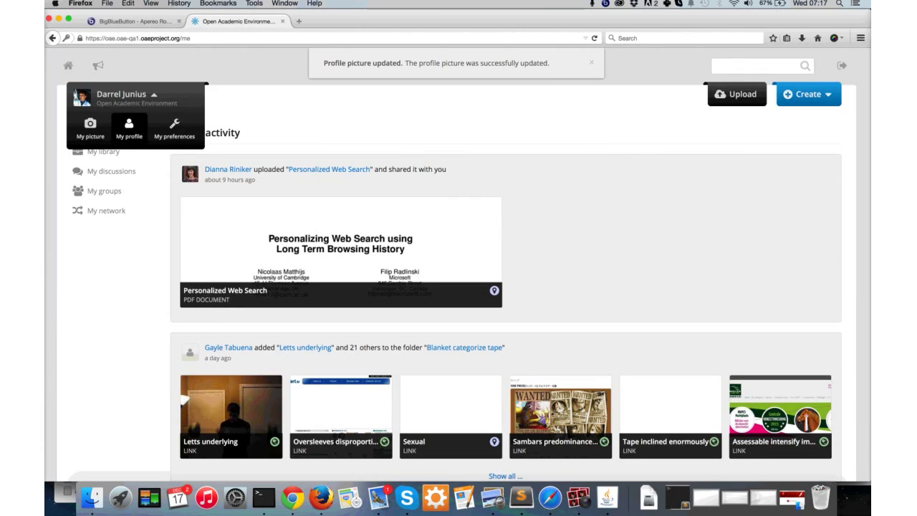
- Review the editable profile details, then the account preferences including the available interface languages, without changing anything
{"action": "left_click", "coordinate": [129, 128]}
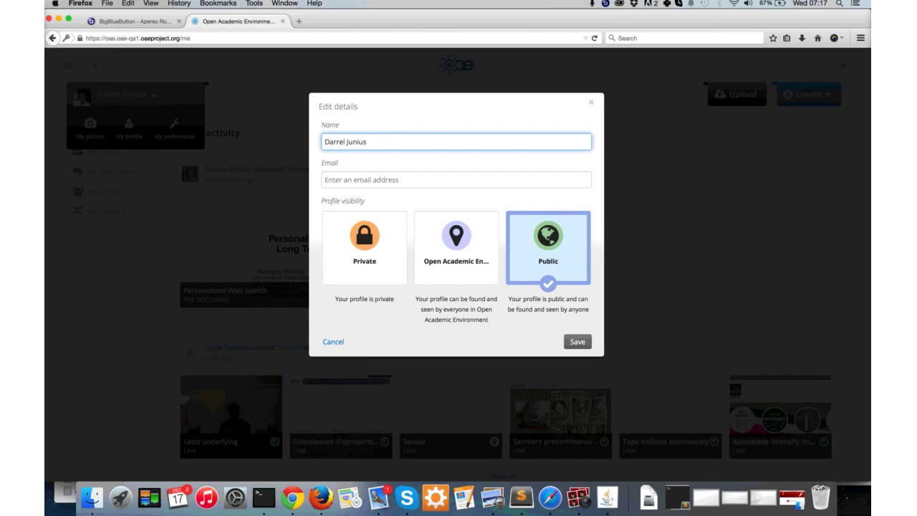
{"action": "key", "text": "Escape"}
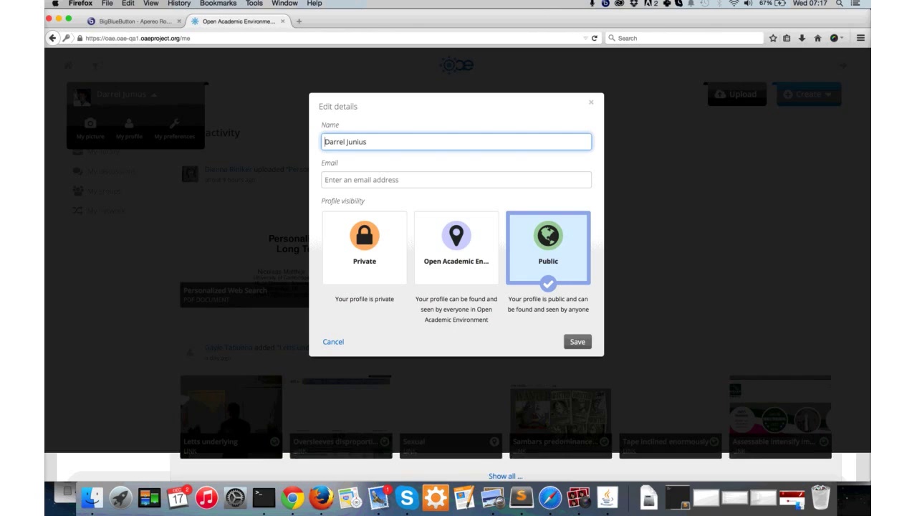
{"action": "left_click", "coordinate": [174, 129]}
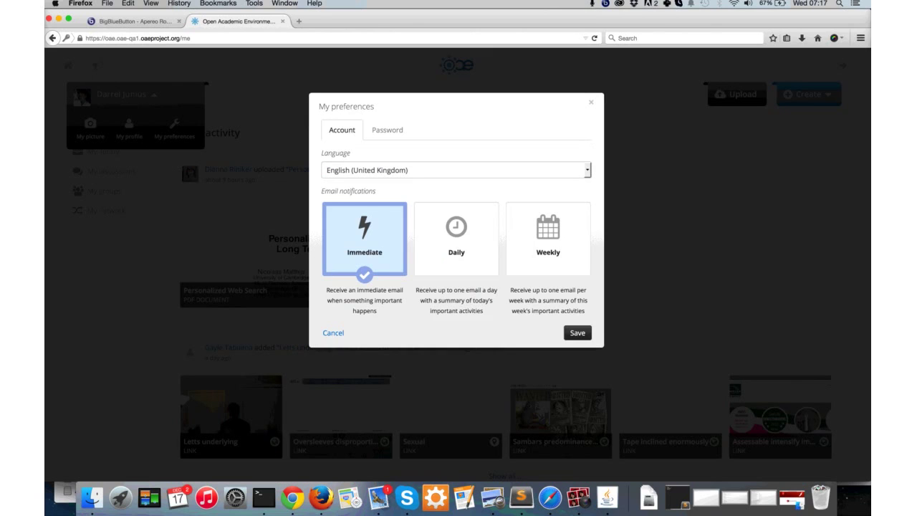
{"action": "left_click", "coordinate": [455, 169]}
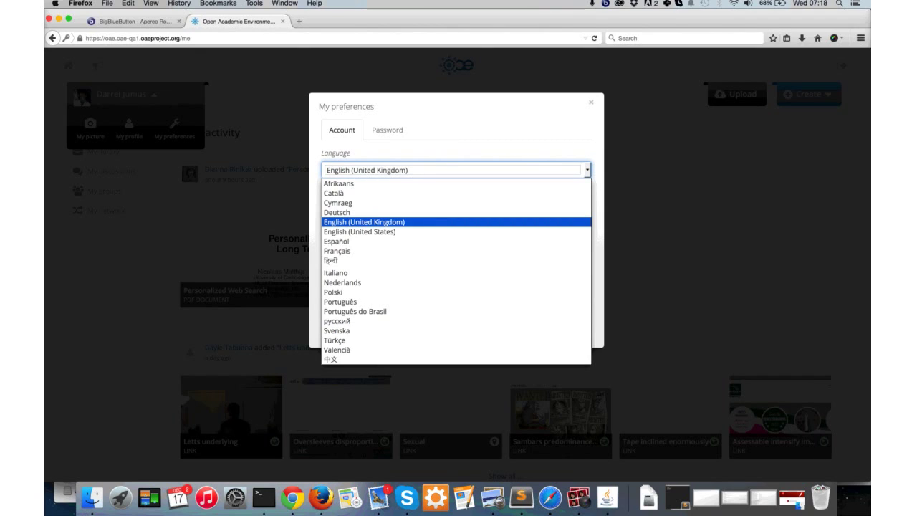
{"action": "key", "text": "Escape"}
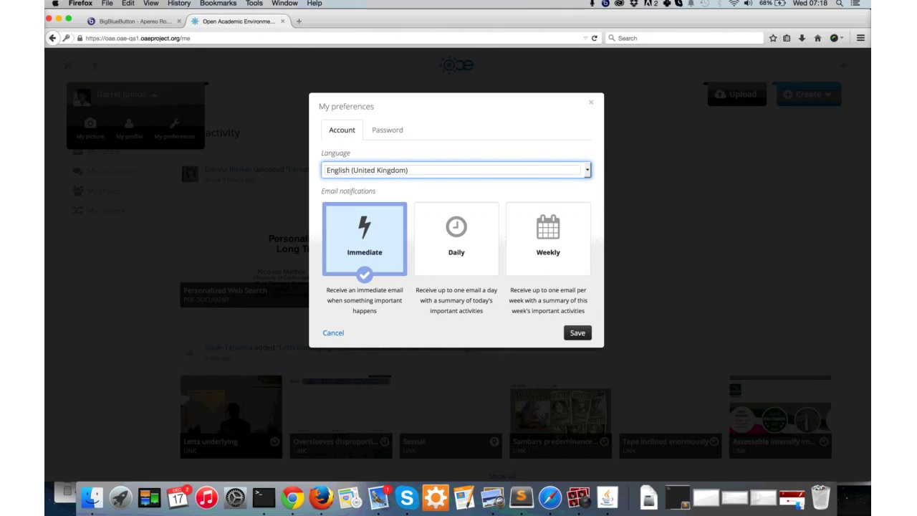
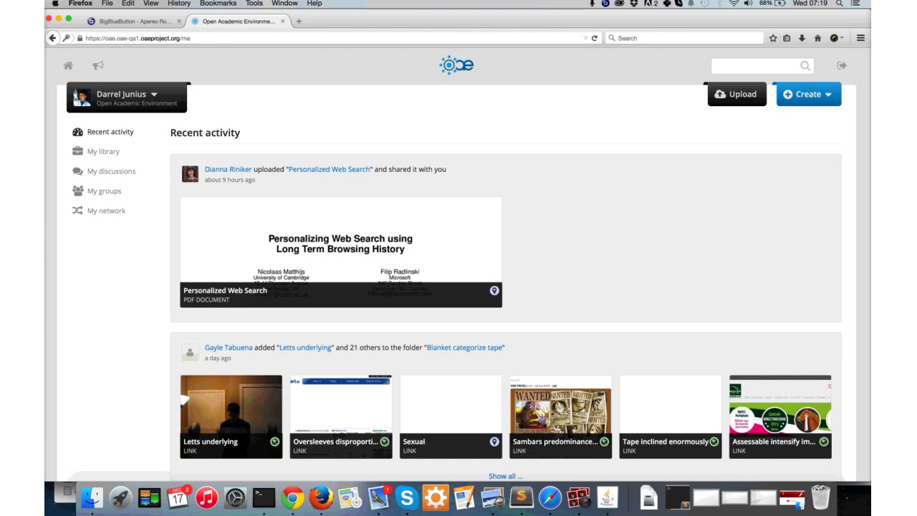
- Look through the account's library, discussions, groups and network pages, and return to the recent activity
{"action": "left_click", "coordinate": [103, 151]}
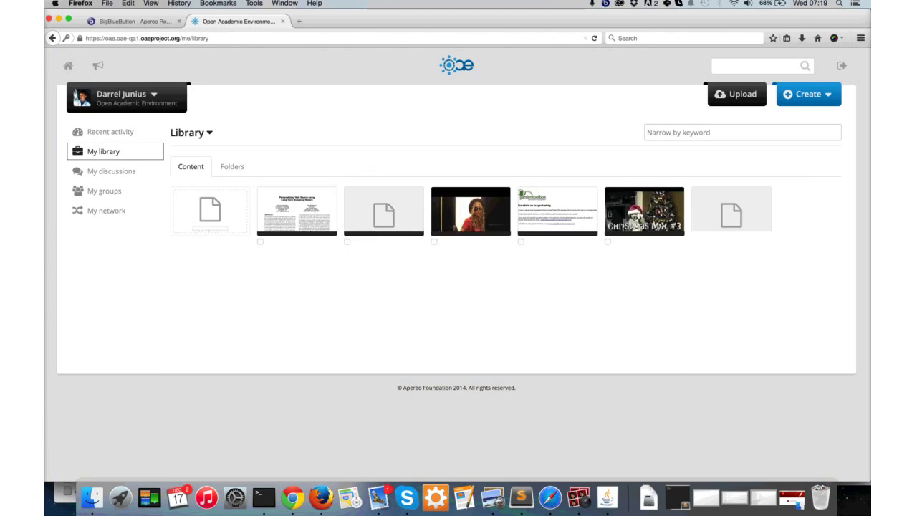
{"action": "left_click", "coordinate": [111, 171]}
{"action": "left_click", "coordinate": [104, 191]}
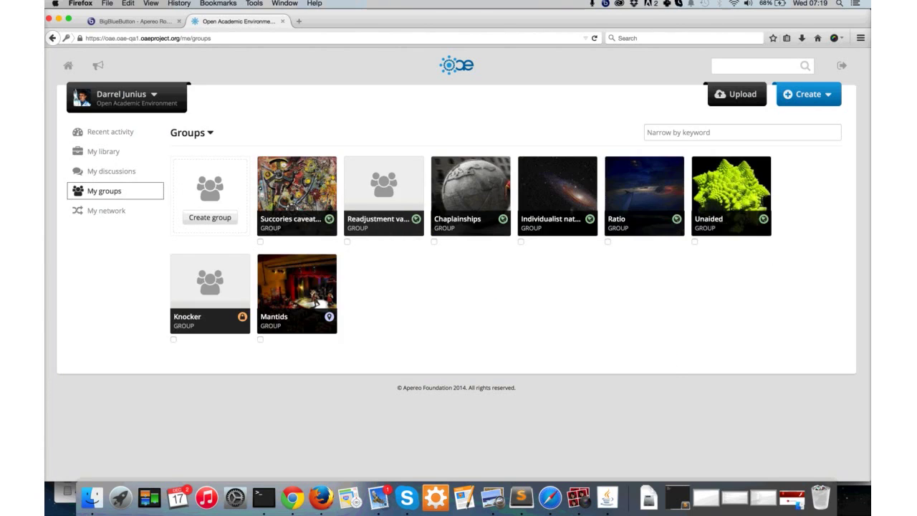
{"action": "left_click", "coordinate": [106, 210]}
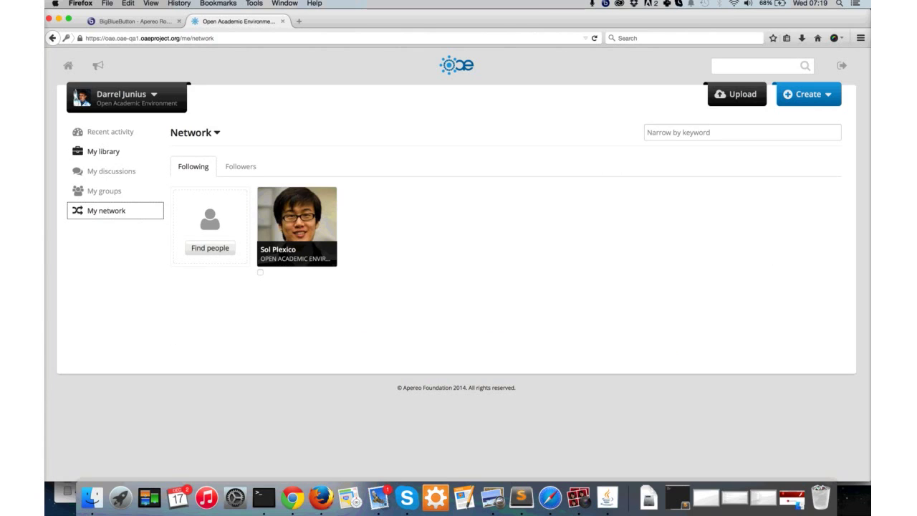
{"action": "left_click", "coordinate": [110, 132]}
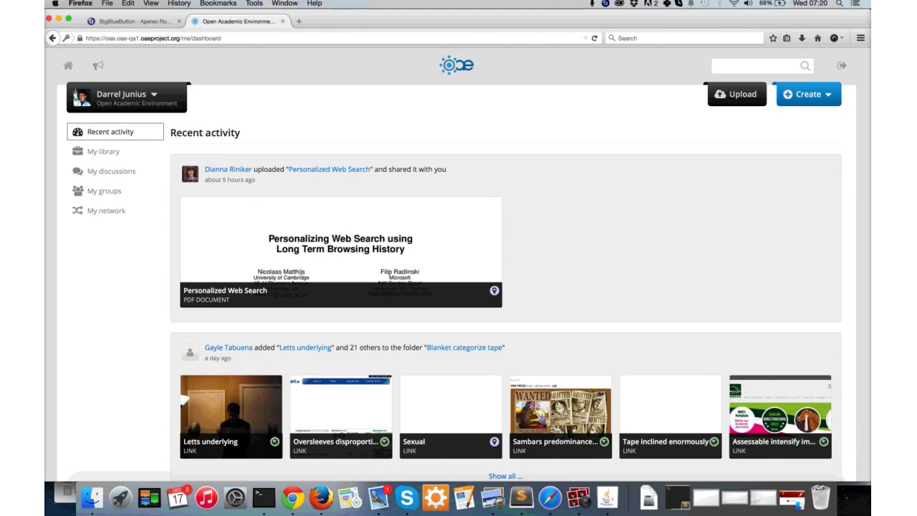
- Start a file upload in My library and add higgsboson1.pdf and lhc10.jpg from the Apereo Board folder in Finder
{"action": "left_click", "coordinate": [103, 151]}
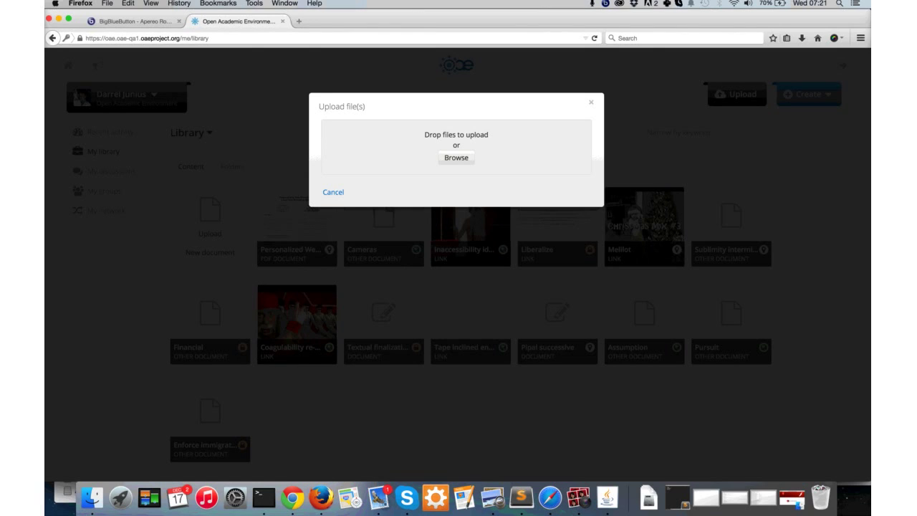
{"action": "key", "text": "super+Tab"}
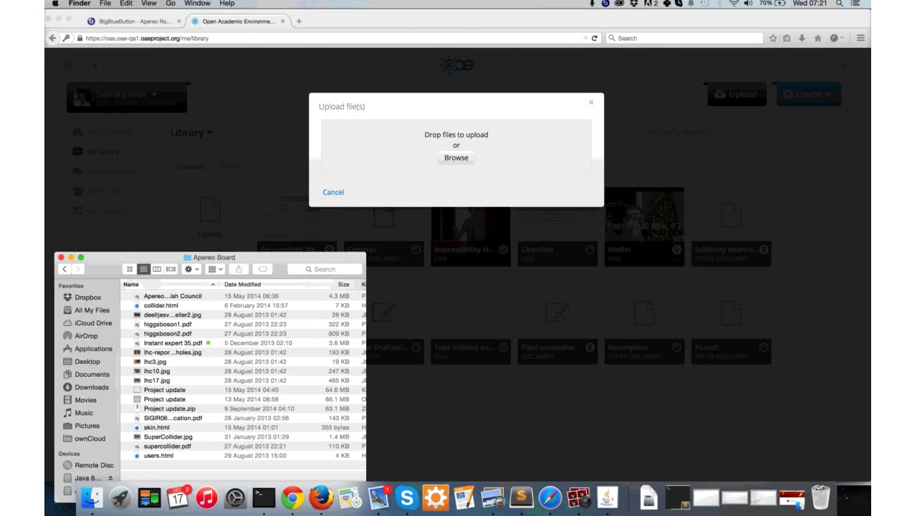
{"action": "left_click", "coordinate": [167, 323]}
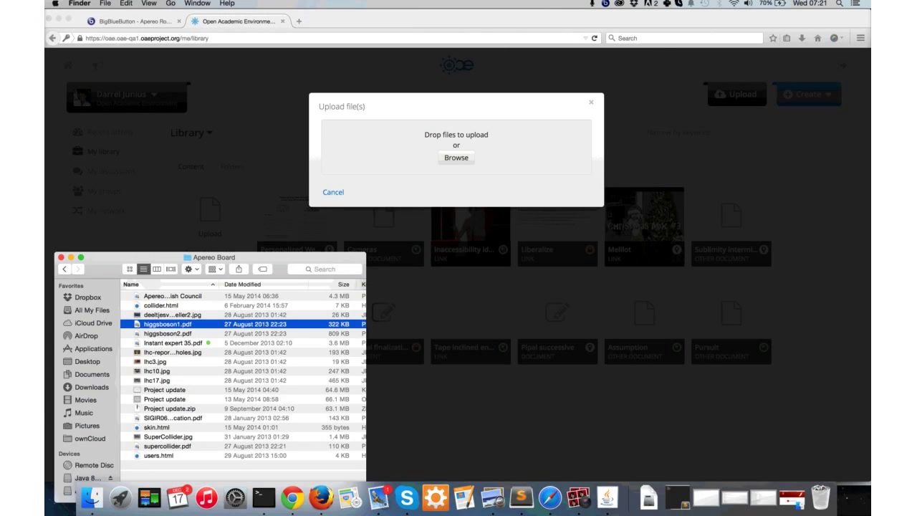
{"action": "left_click", "coordinate": [155, 361]}
{"action": "key", "text": "space"}
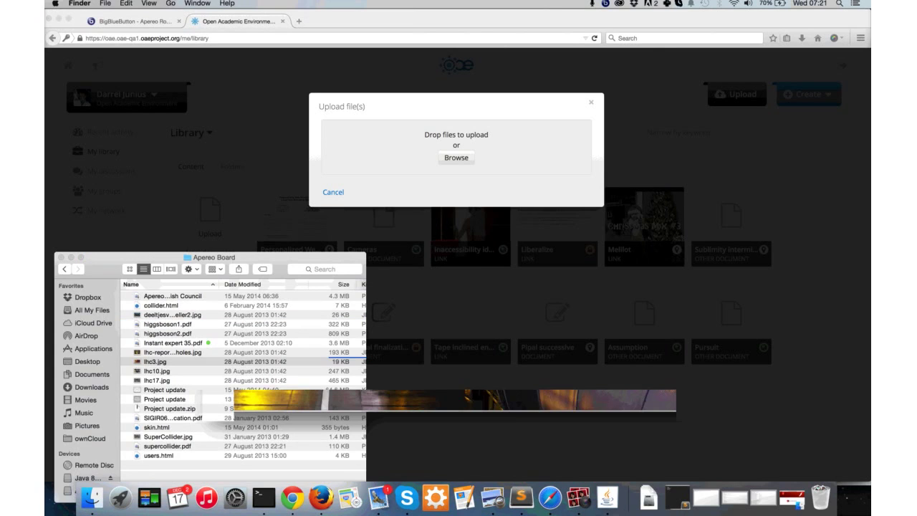
{"action": "key", "text": "Down"}
{"action": "key", "text": "space"}
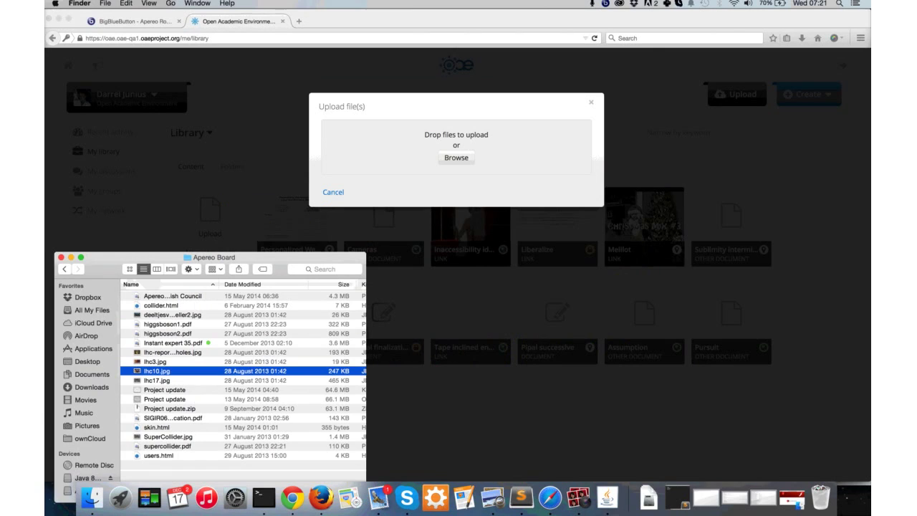
{"action": "left_click", "coordinate": [168, 324], "text": "super"}
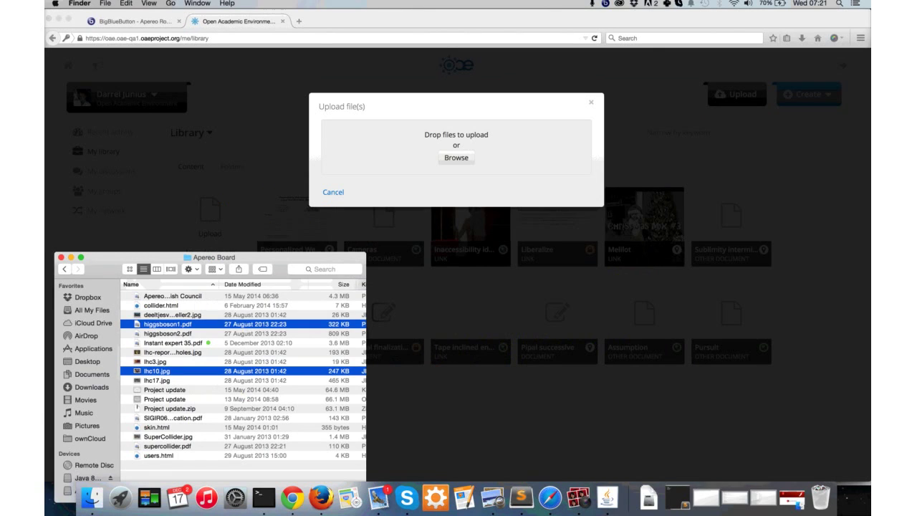
{"action": "left_click_drag", "start_coordinate": [167, 323], "coordinate": [456, 147]}
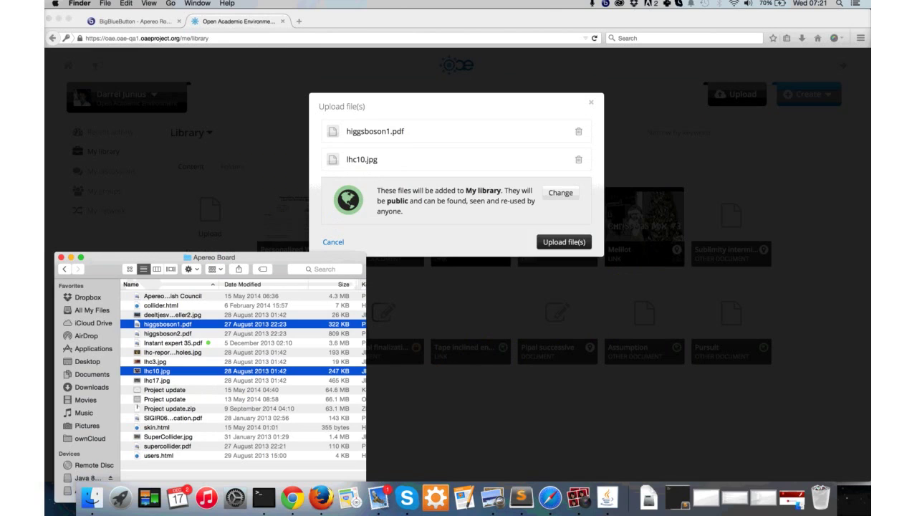
- Hide Finder and retitle higgsboson1.pdf as "Higgs Boson Particle" in the upload list
{"action": "key", "text": "super+h"}
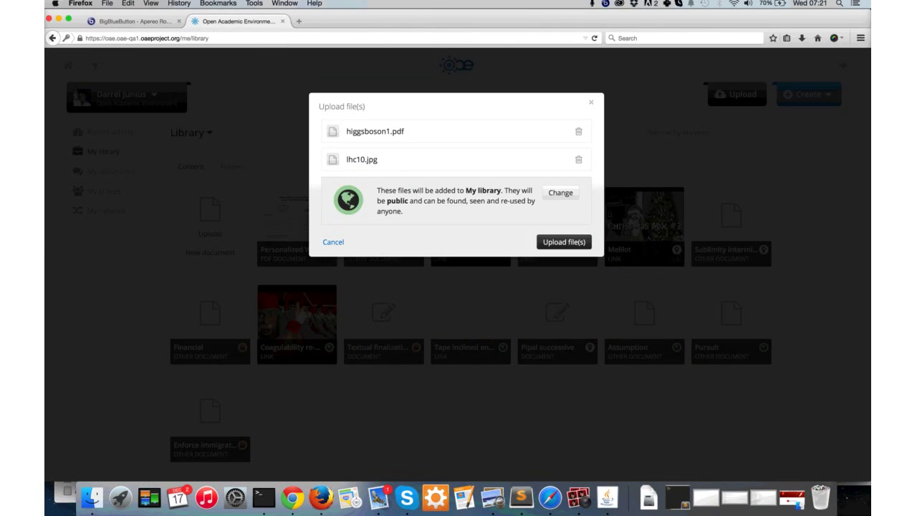
{"action": "left_click", "coordinate": [375, 131]}
{"action": "type", "text": "Higgs Boson Particle"}
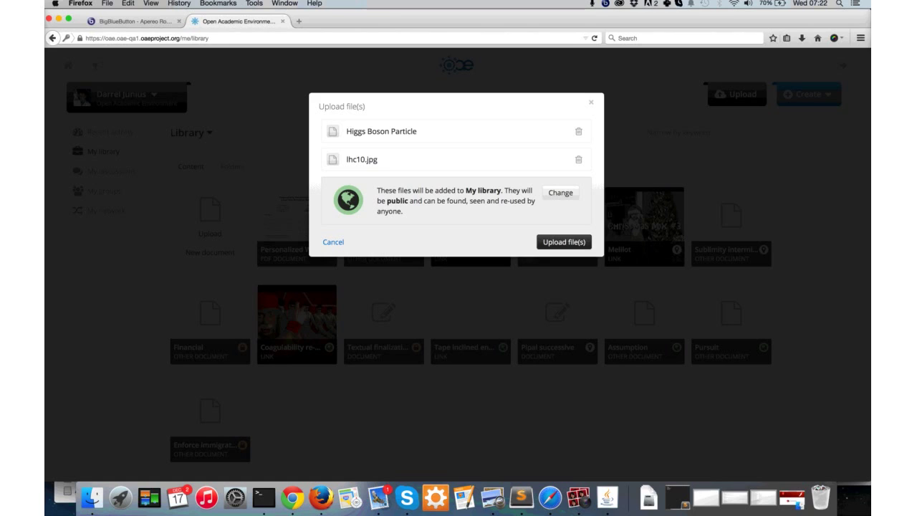
- Change the visibility of the two files being uploaded to Private
{"action": "left_click", "coordinate": [560, 192]}
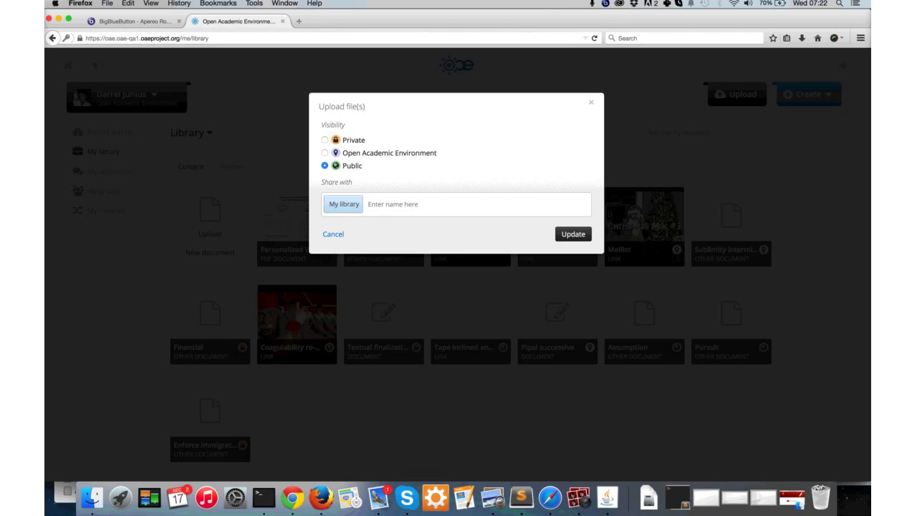
{"action": "left_click", "coordinate": [324, 153]}
{"action": "key", "text": "Up"}
{"action": "key", "text": "Tab"}
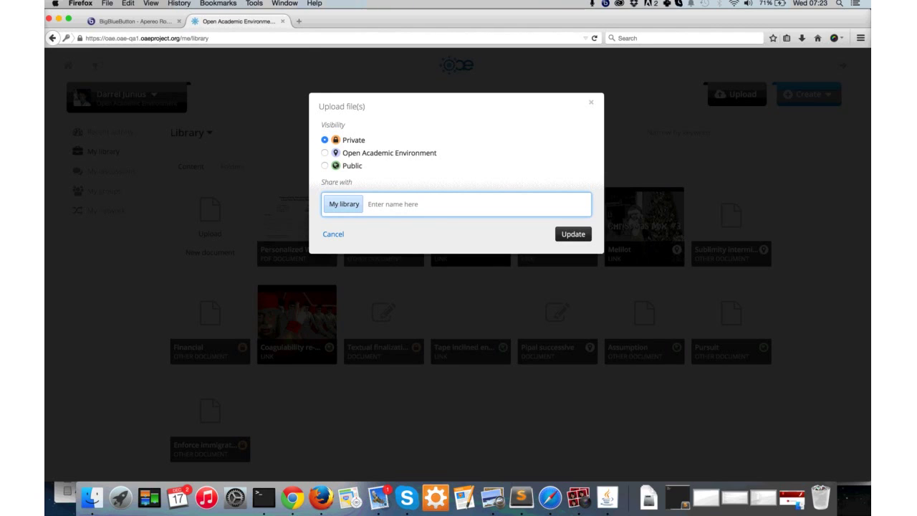
- Add two colleagues, found by searching their names, to the people the files are shared with
{"action": "type", "text": "dianna"}
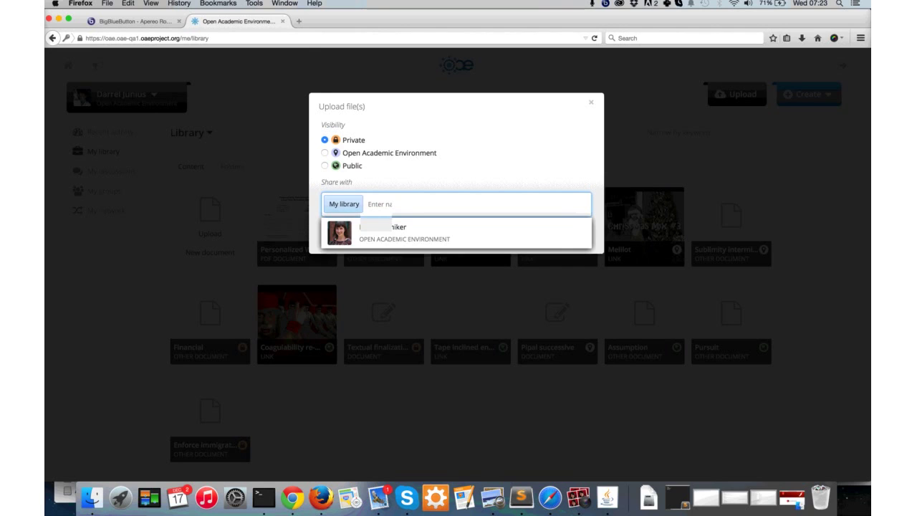
{"action": "key", "text": "Down"}
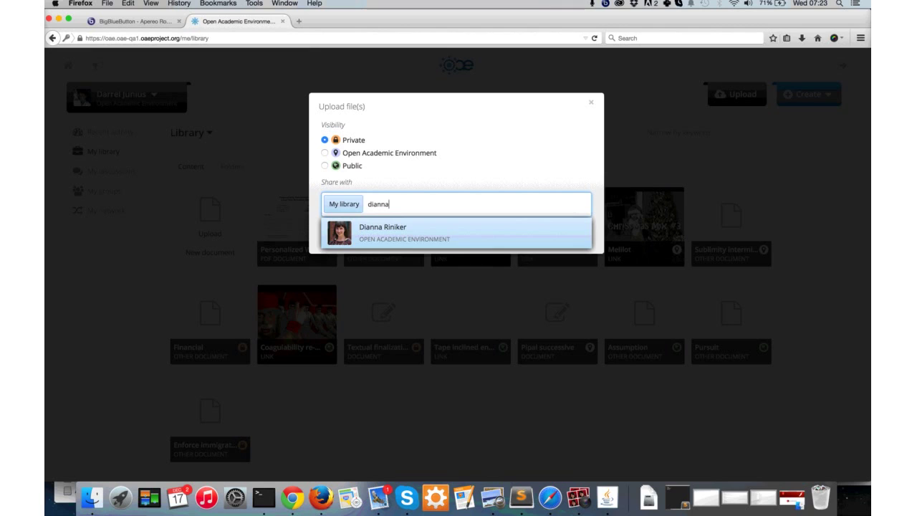
{"action": "key", "text": "Return"}
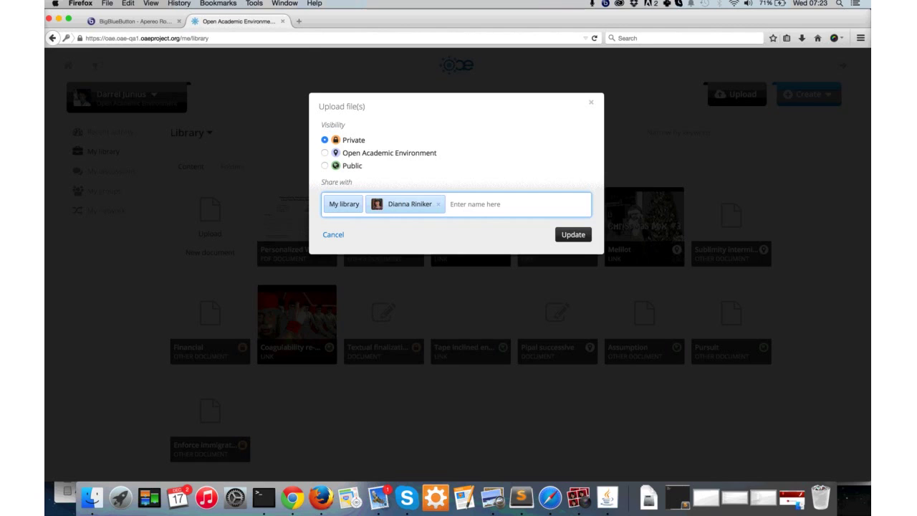
{"action": "type", "text": "John No"}
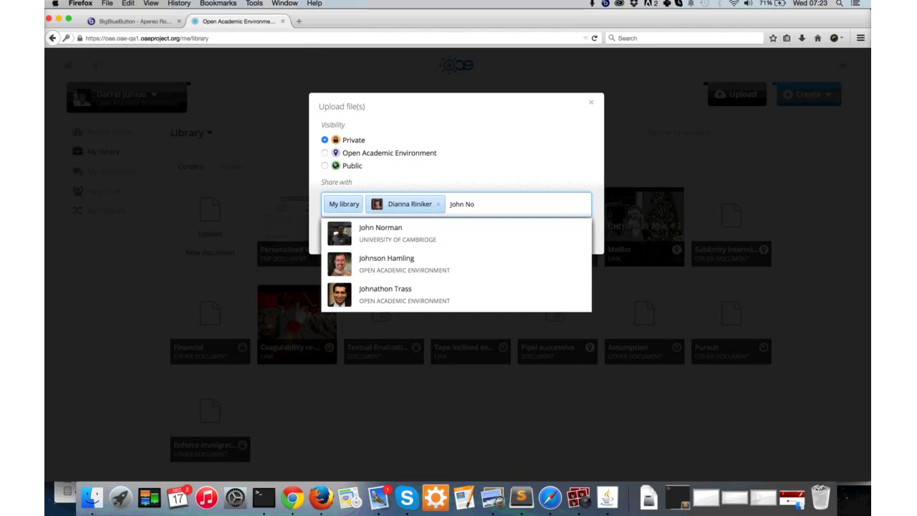
{"action": "key", "text": "Down"}
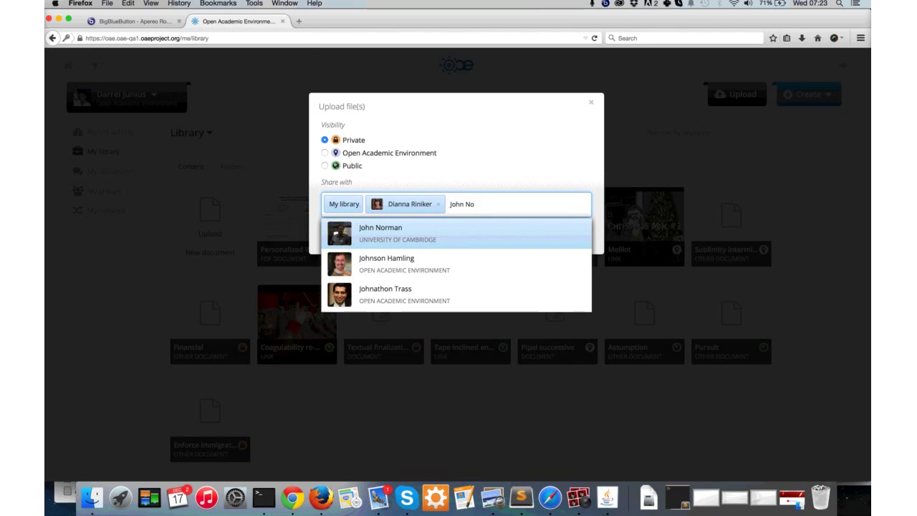
{"action": "key", "text": "Return"}
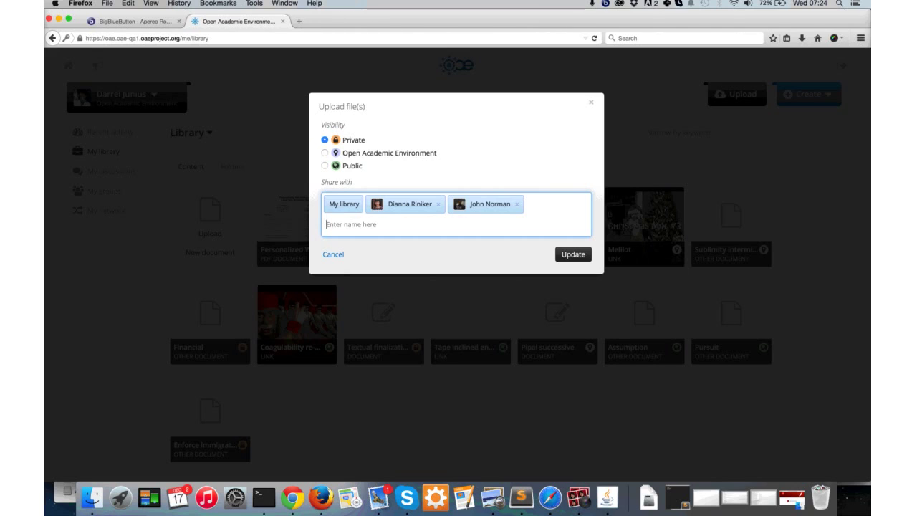
- Apply the visibility and sharing settings and upload both files to My library
{"action": "left_click", "coordinate": [572, 254]}
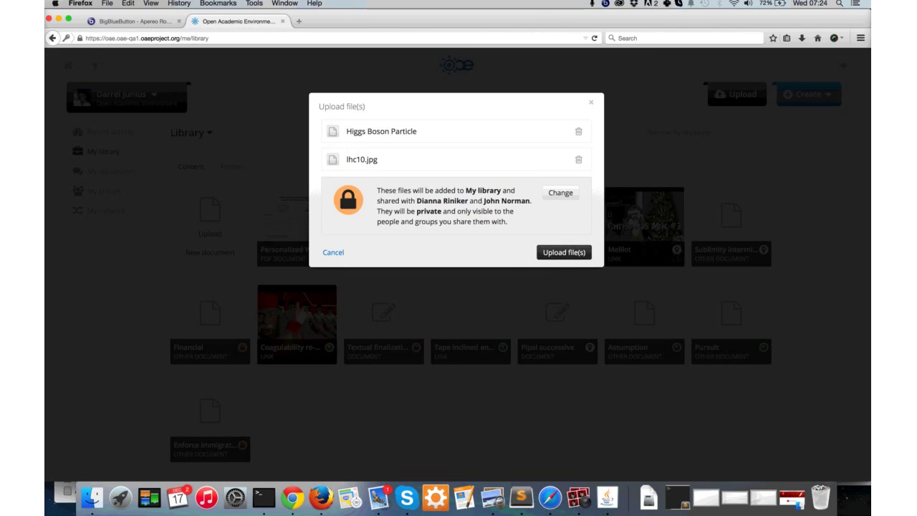
{"action": "left_click_drag", "start_coordinate": [508, 221], "coordinate": [377, 189]}
{"action": "key", "text": "Return"}
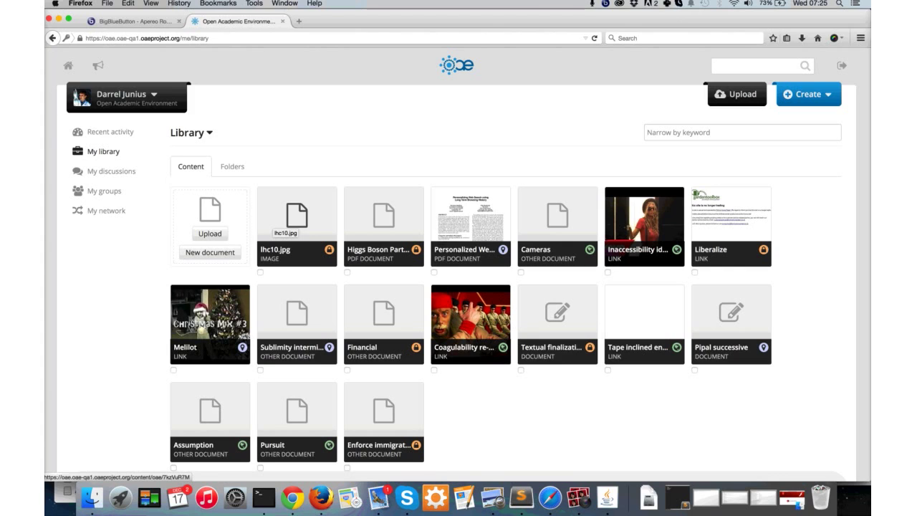
- Open lhc10.jpg from the library and review its access roles and visibility options without changing them
{"action": "left_click", "coordinate": [283, 220]}
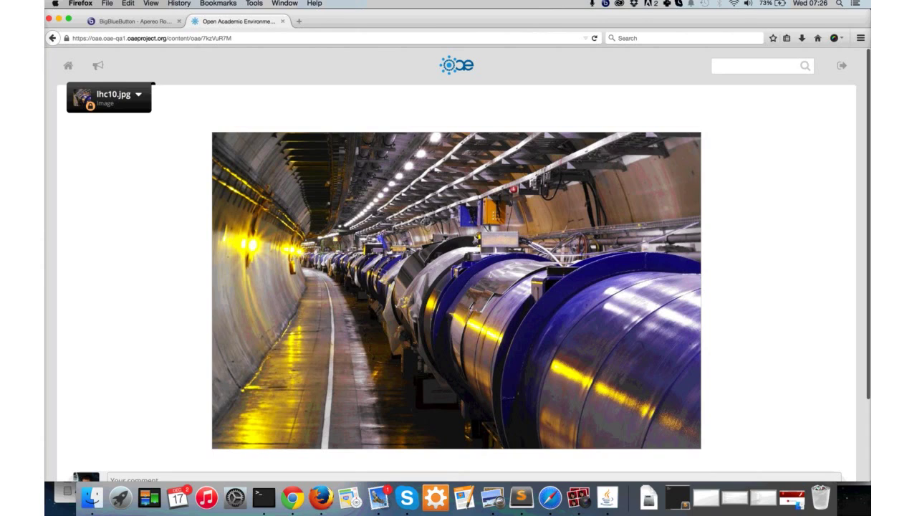
{"action": "left_click", "coordinate": [114, 94]}
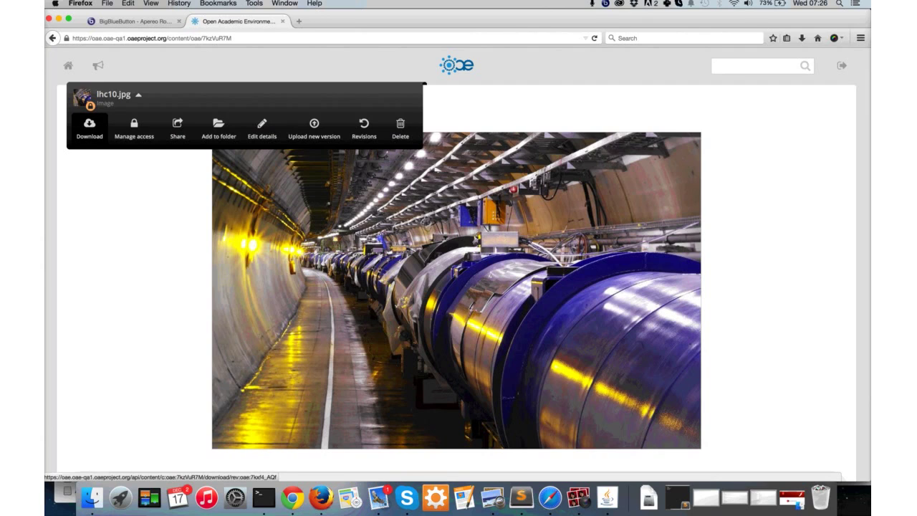
{"action": "left_click", "coordinate": [134, 127]}
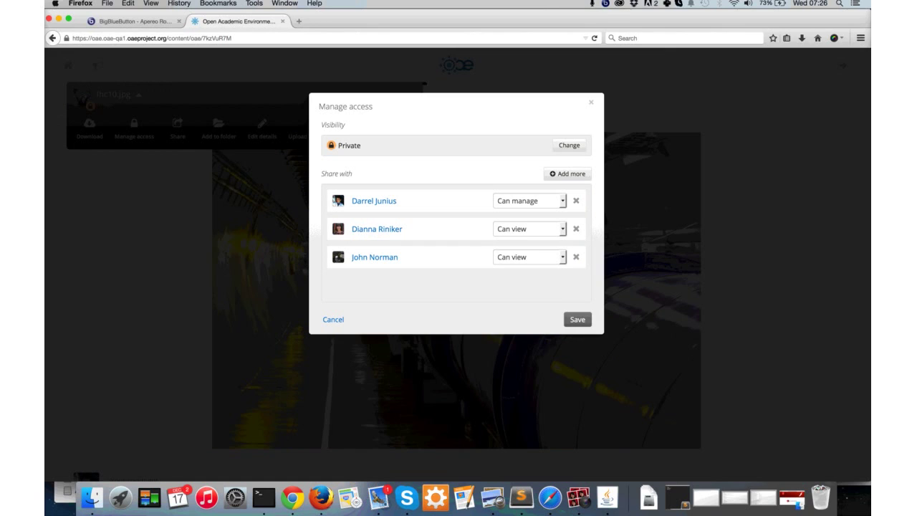
{"action": "left_click", "coordinate": [530, 256]}
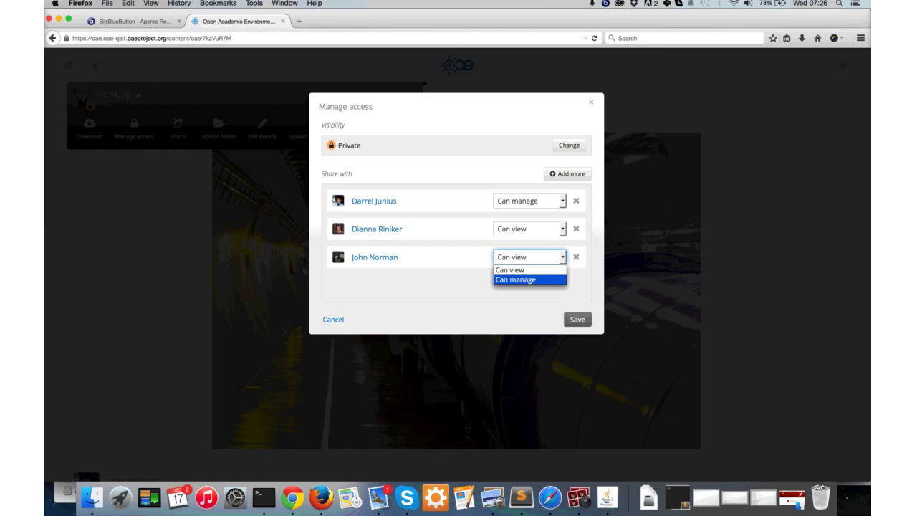
{"action": "key", "text": "Escape"}
{"action": "left_click", "coordinate": [569, 145]}
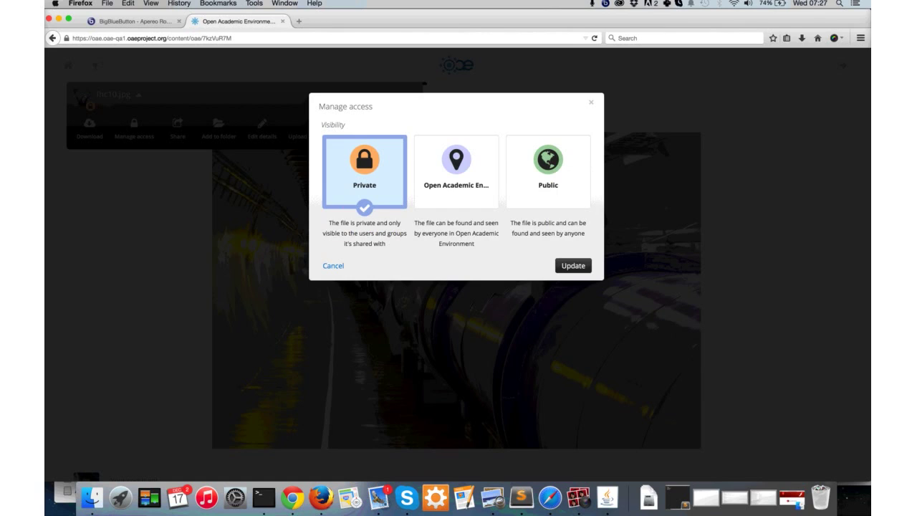
{"action": "key", "text": "Return"}
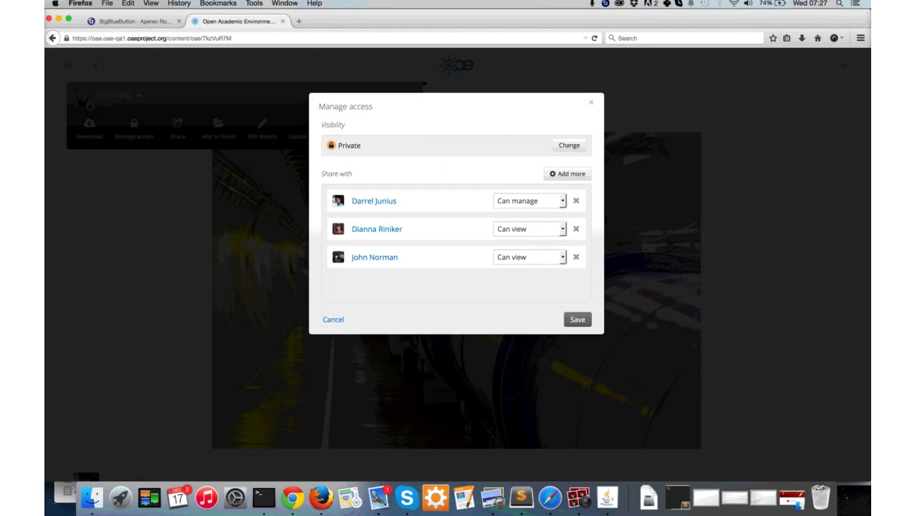
- Give the group Collapse tetrads nectars Can view access to lhc10.jpg and save the access settings
{"action": "key", "text": "Return"}
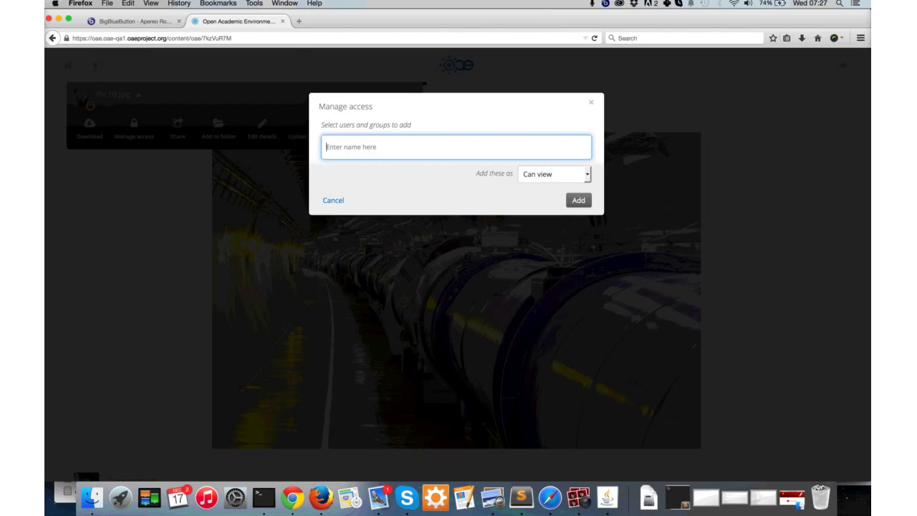
{"action": "type", "text": "Tes"}
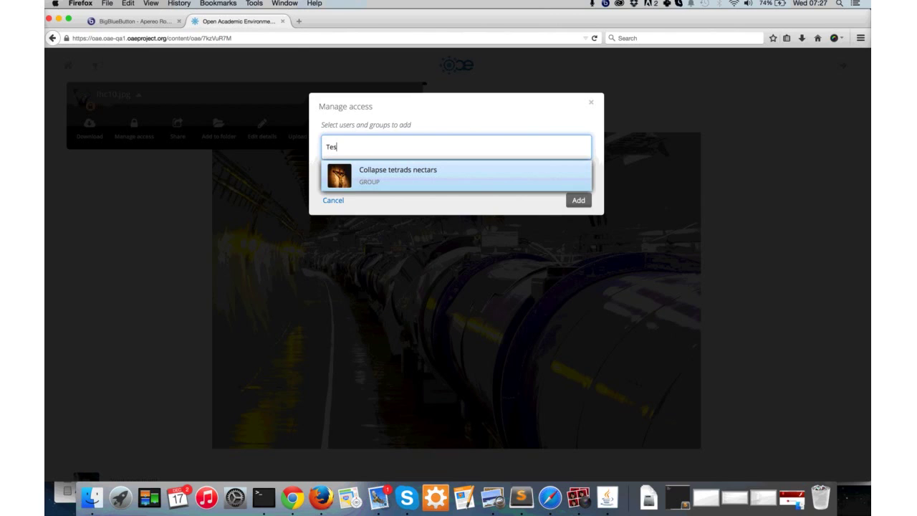
{"action": "key", "text": "Return"}
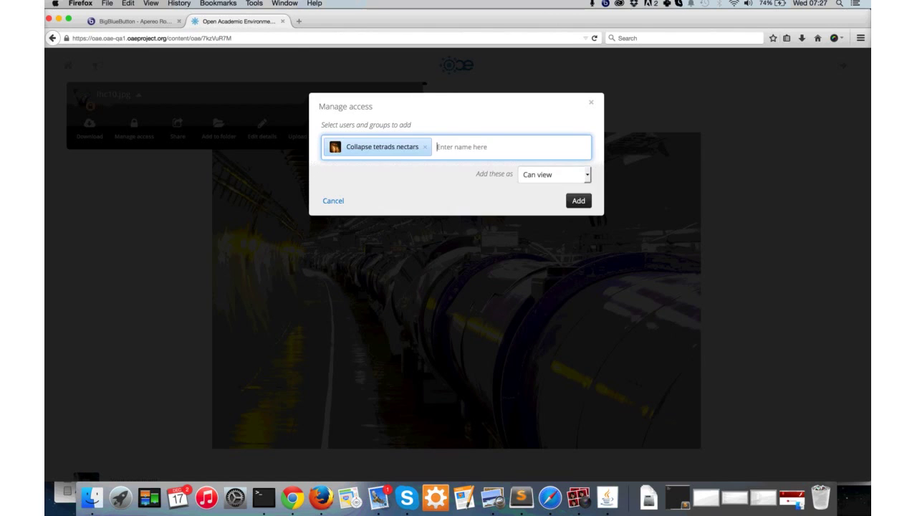
{"action": "left_click", "coordinate": [553, 174]}
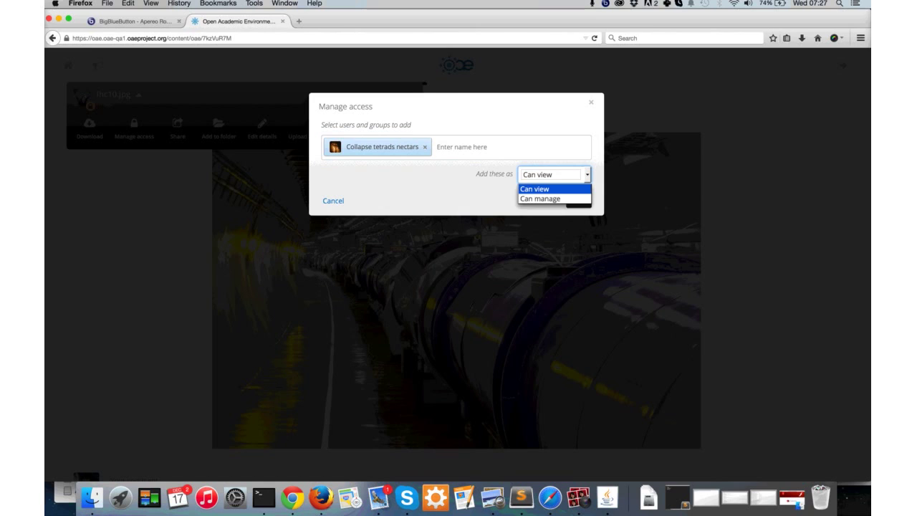
{"action": "key", "text": "Return"}
{"action": "key", "text": "Return"}
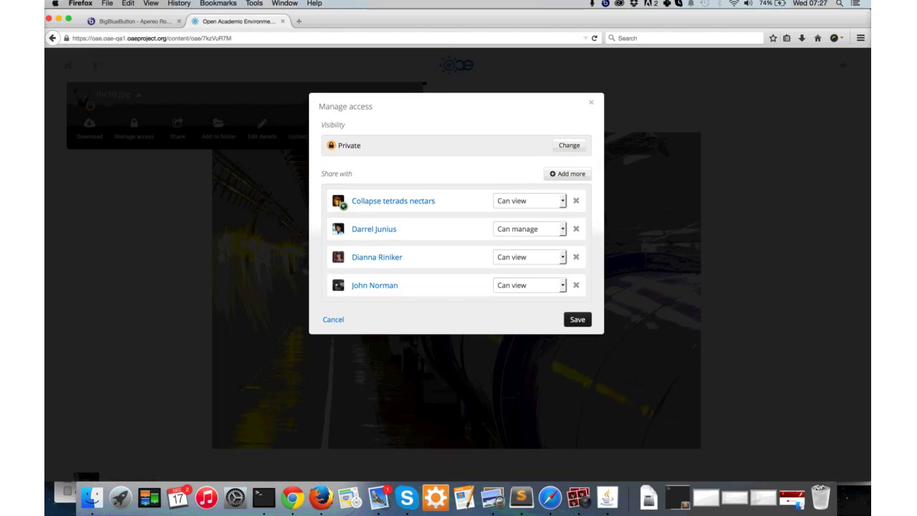
{"action": "key", "text": "Return"}
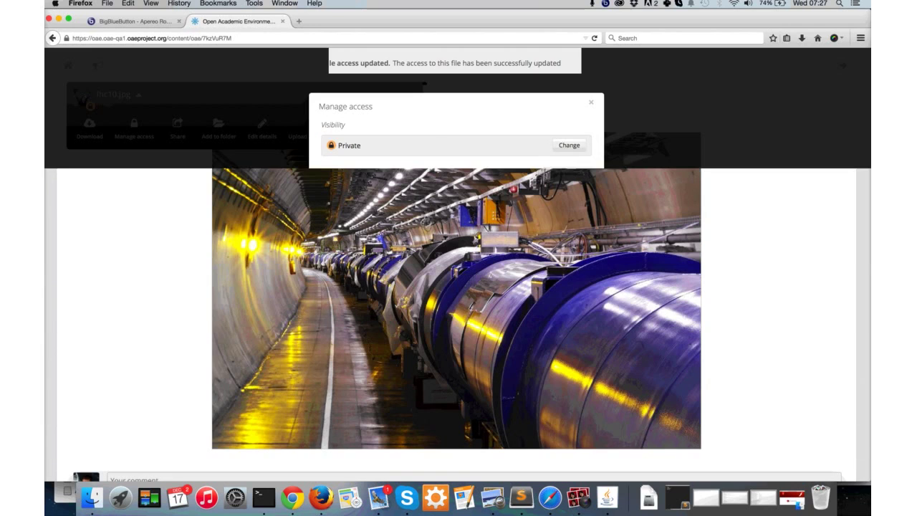
- Look at the image's Share form and the Add to folder choices under My library and My groups, without adding anything
{"action": "left_click", "coordinate": [117, 95]}
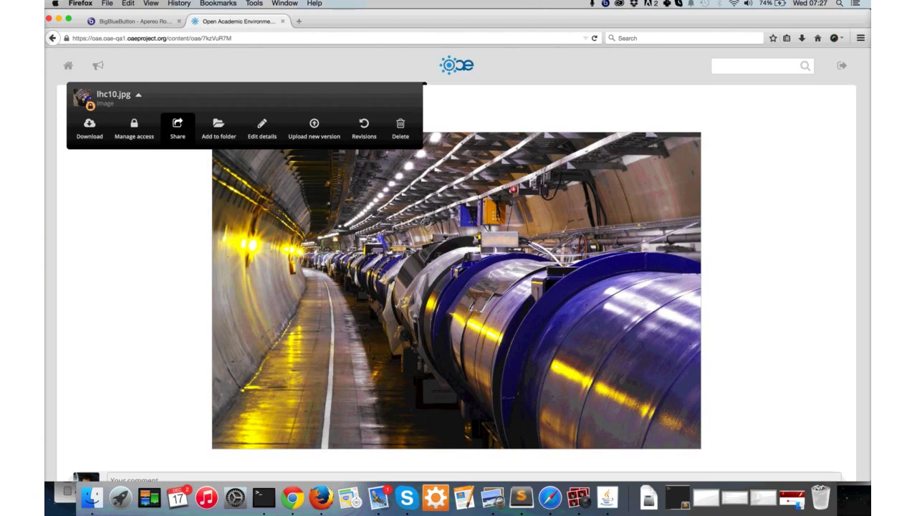
{"action": "left_click", "coordinate": [178, 129]}
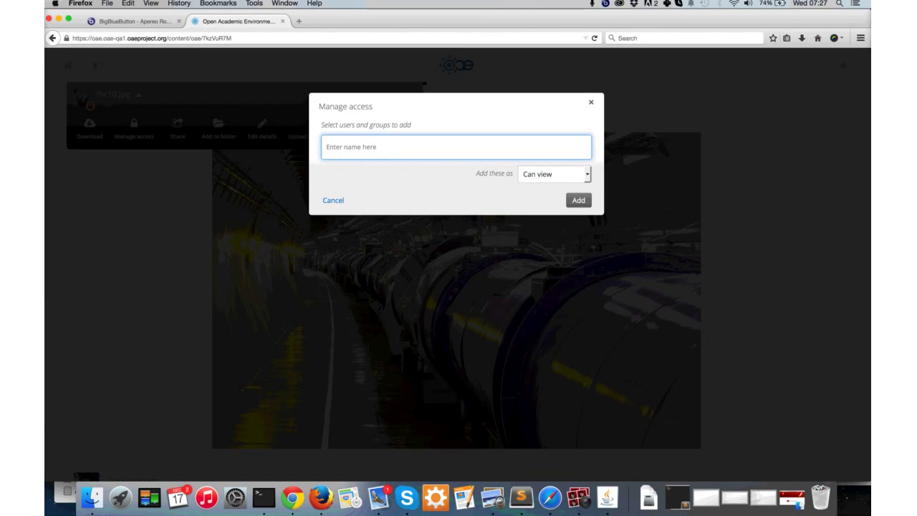
{"action": "left_click", "coordinate": [591, 102]}
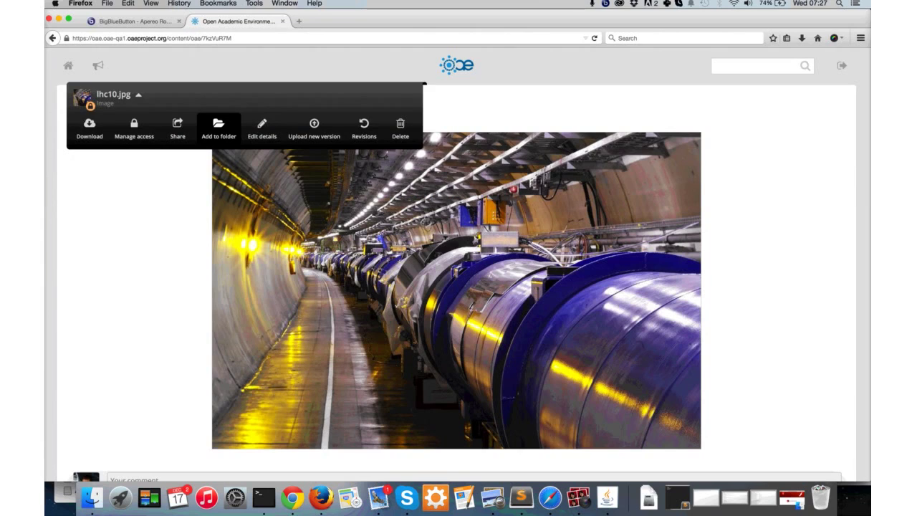
{"action": "left_click", "coordinate": [218, 129]}
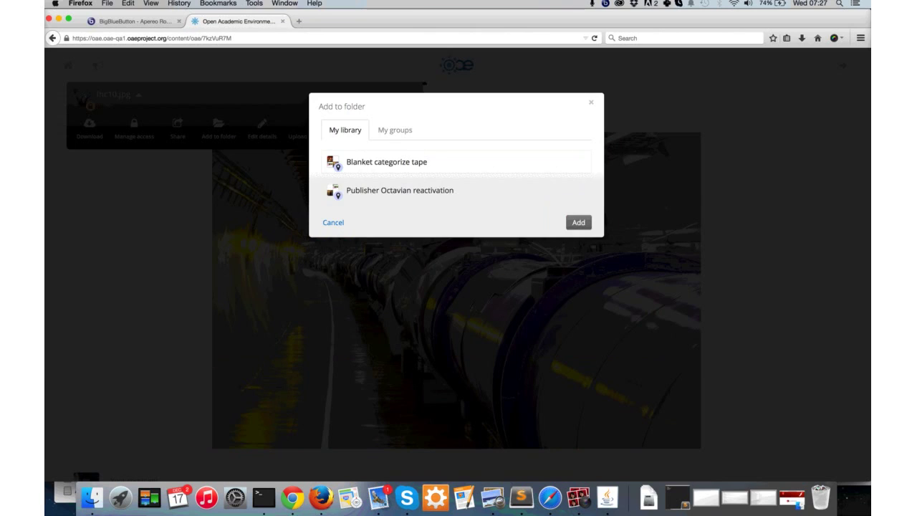
{"action": "left_click", "coordinate": [395, 130]}
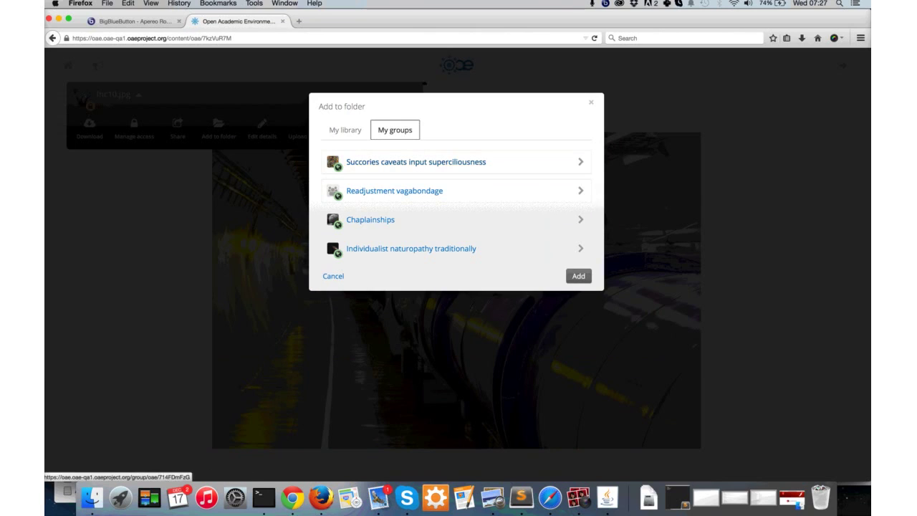
{"action": "left_click", "coordinate": [580, 161]}
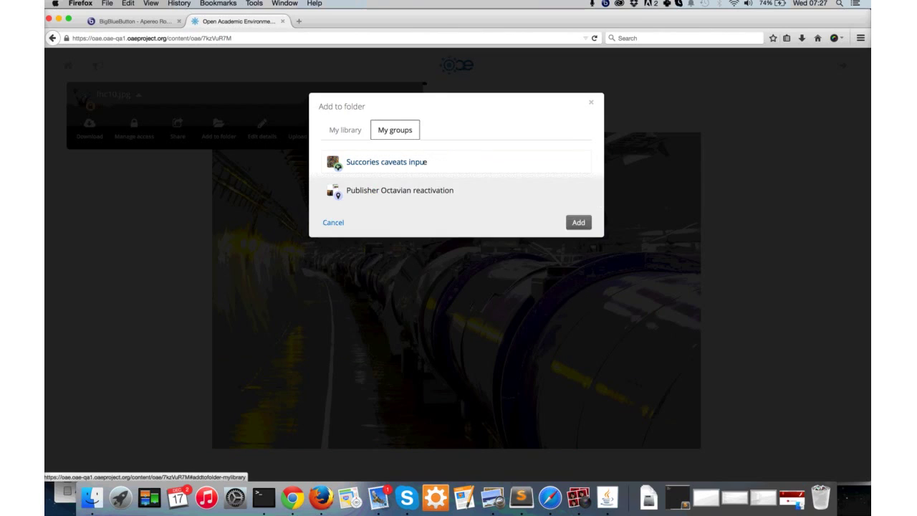
{"action": "left_click", "coordinate": [387, 161]}
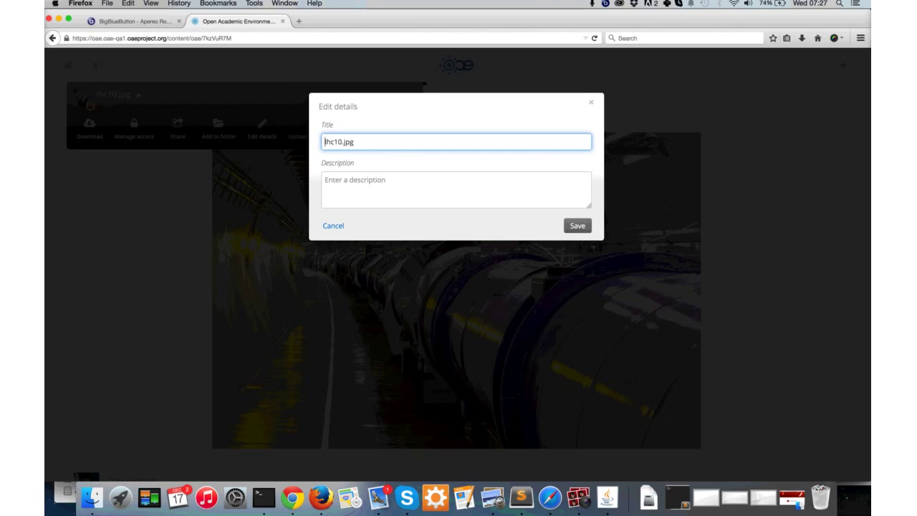
- Retitle the image as "Large Hadron Collider" and save its details
{"action": "key", "text": "super+a"}
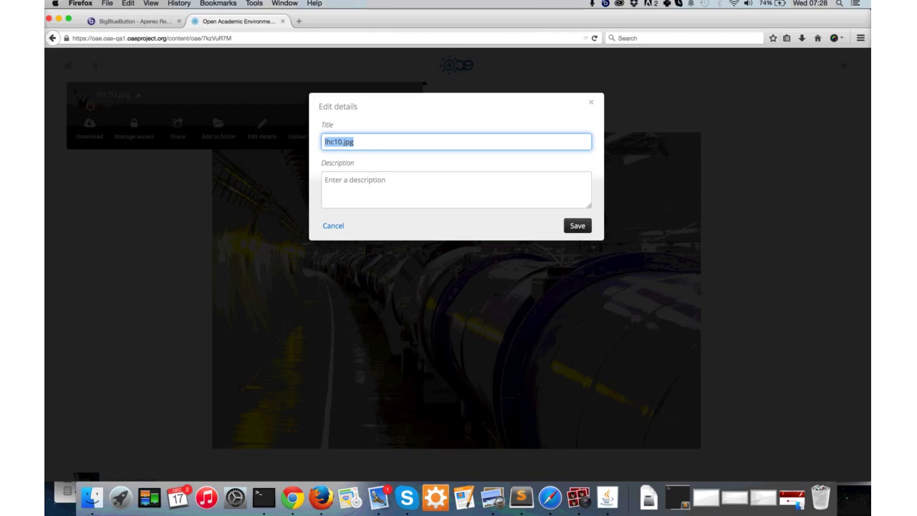
{"action": "type", "text": "Large Hadron Collider"}
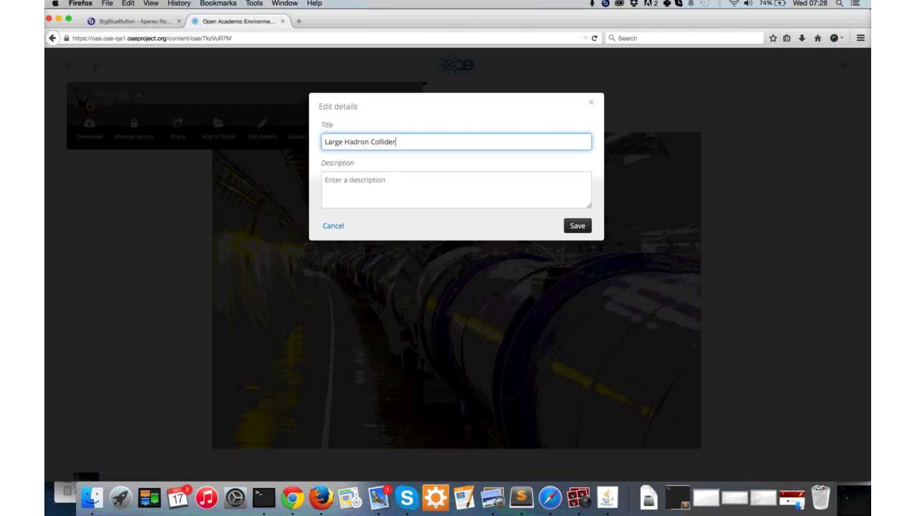
{"action": "key", "text": "Return"}
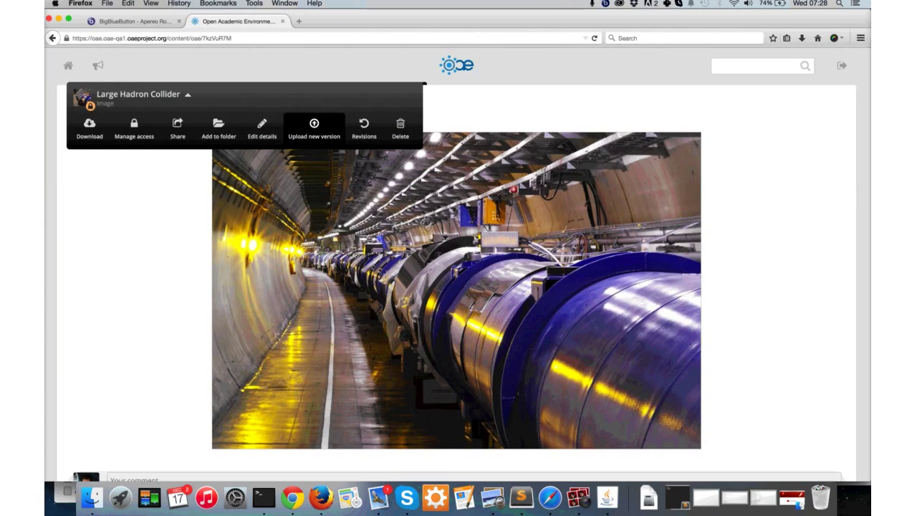
- Upload lhc17.jpg from the Apereo Board folder in Finder as a new version of the Large Hadron Collider image, then return to Firefox
{"action": "left_click", "coordinate": [313, 129]}
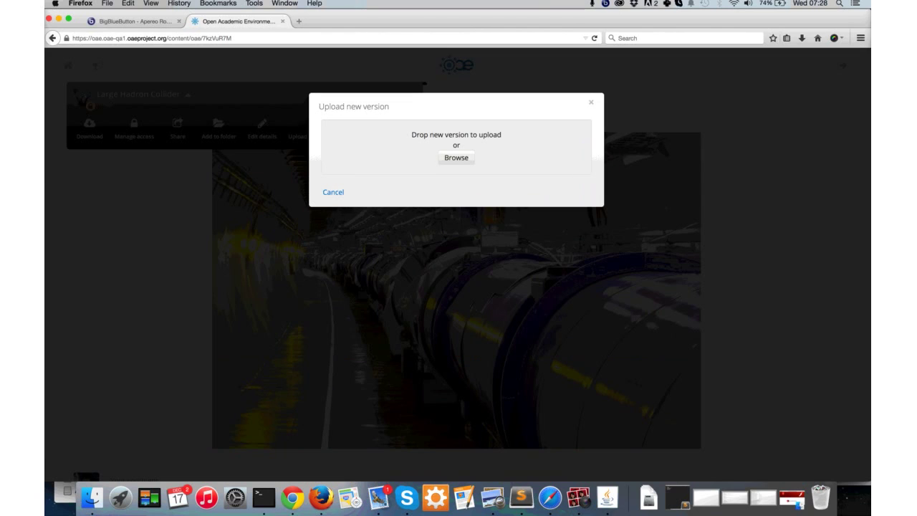
{"action": "key", "text": "super+Tab"}
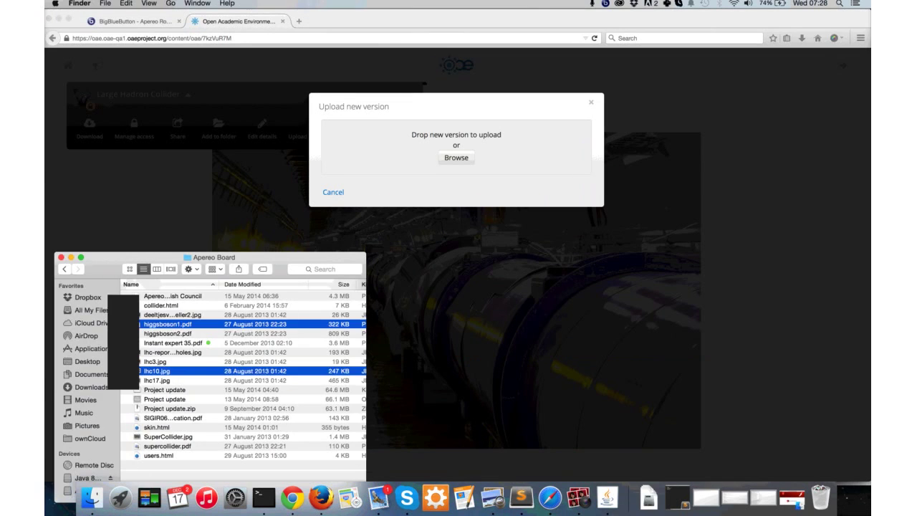
{"action": "left_click", "coordinate": [157, 380]}
{"action": "left_click", "coordinate": [154, 361]}
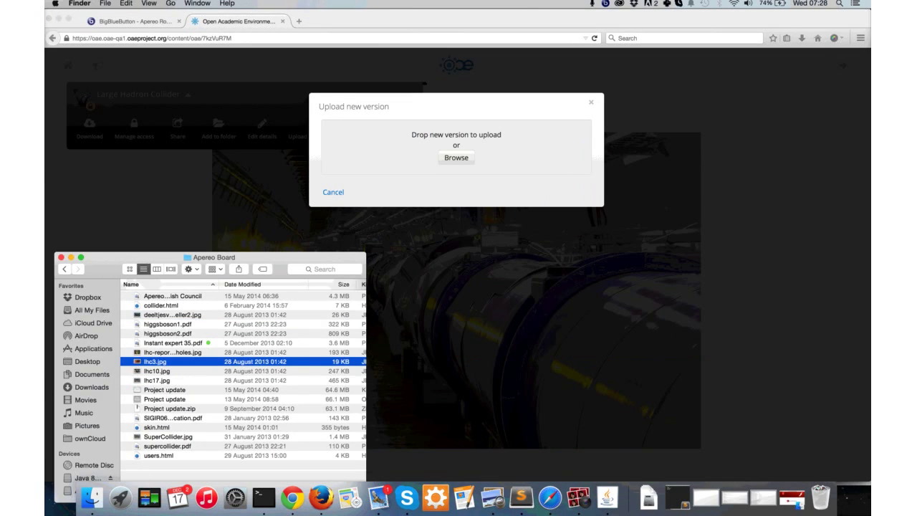
{"action": "left_click", "coordinate": [157, 380]}
{"action": "key", "text": "space"}
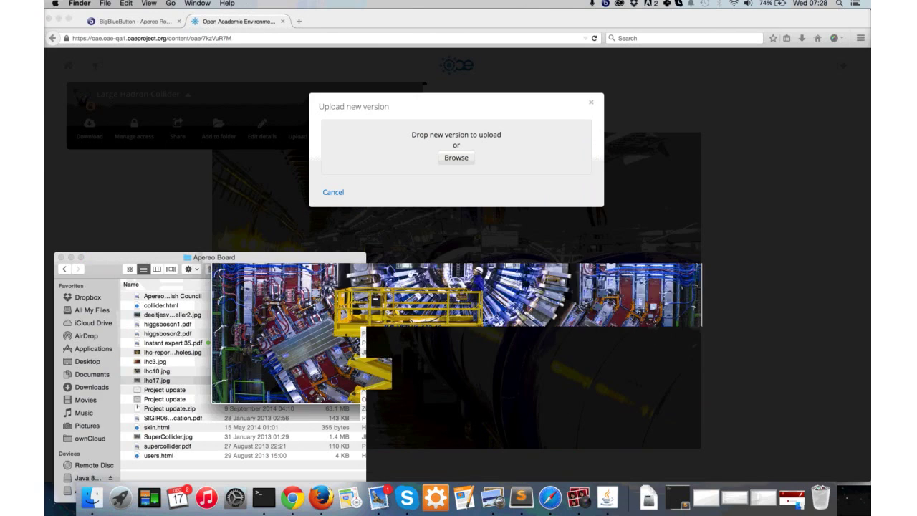
{"action": "key", "text": "space"}
{"action": "left_click_drag", "start_coordinate": [157, 380], "coordinate": [456, 146]}
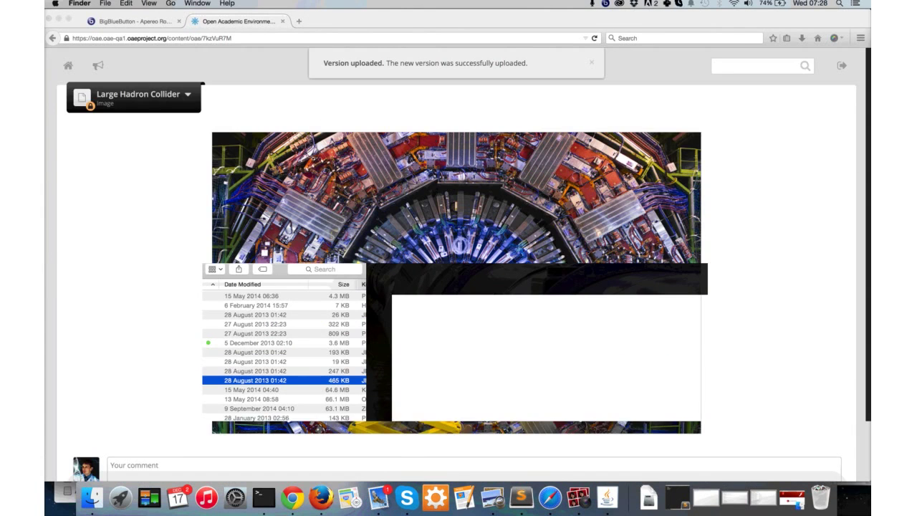
{"action": "key", "text": "super+Tab"}
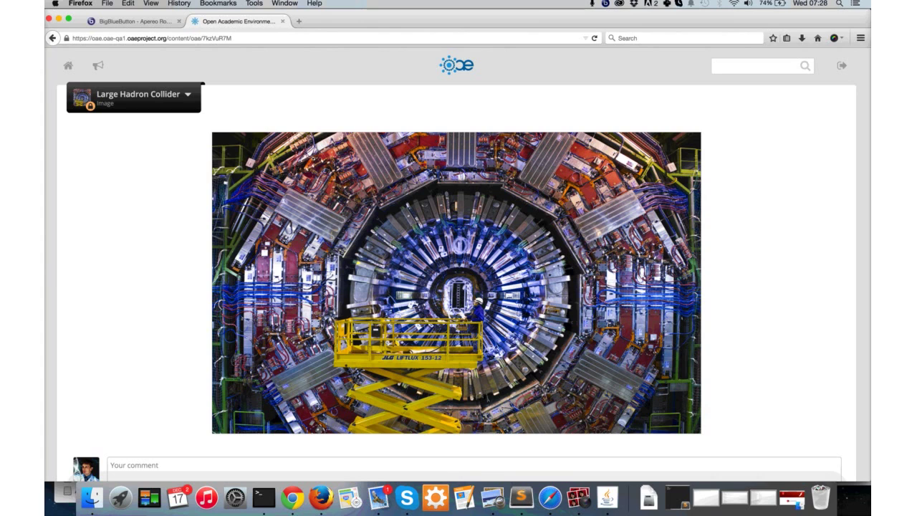
- Preview the 17 December 2014 07:23 version in the image's revision history and look at the Delete option without restoring or deleting anything
{"action": "left_click", "coordinate": [133, 97]}
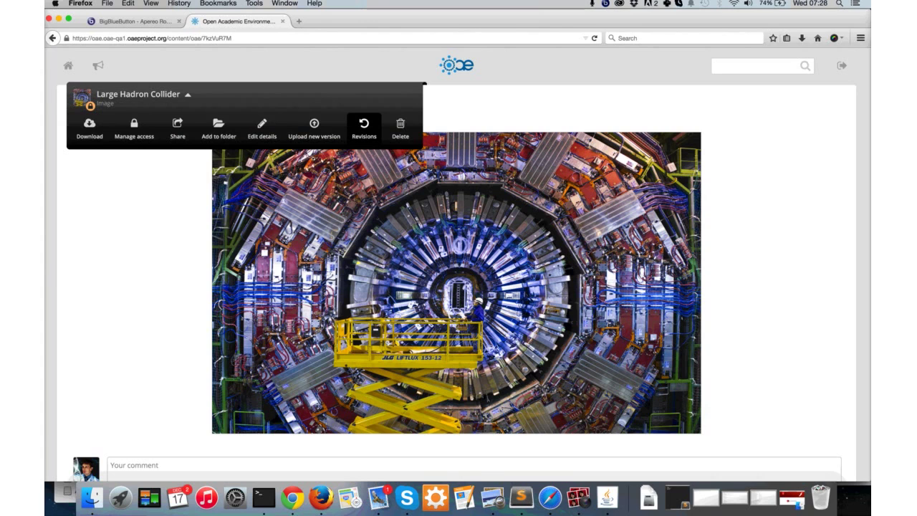
{"action": "left_click", "coordinate": [364, 127]}
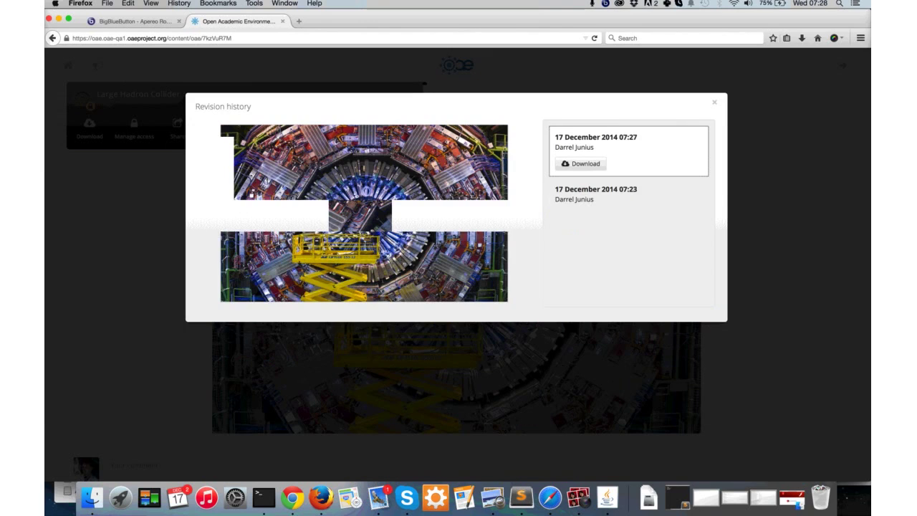
{"action": "left_click", "coordinate": [628, 194]}
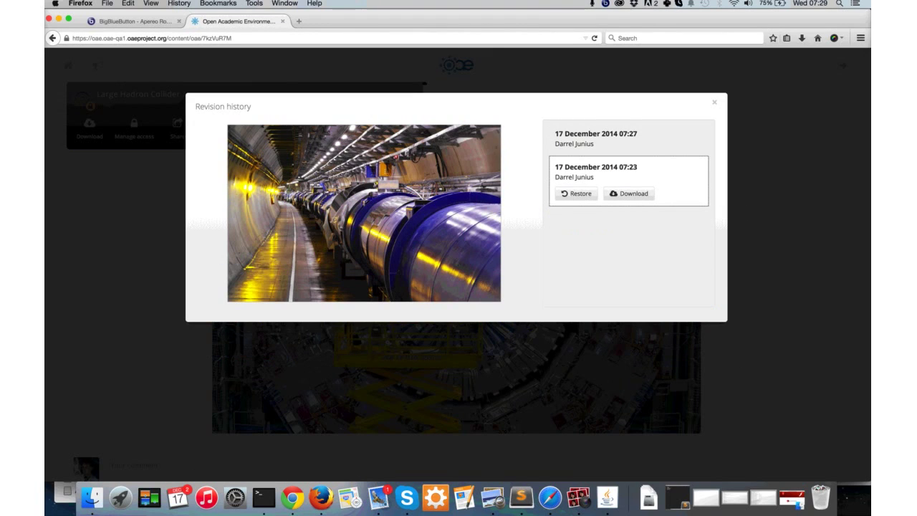
{"action": "key", "text": "Escape"}
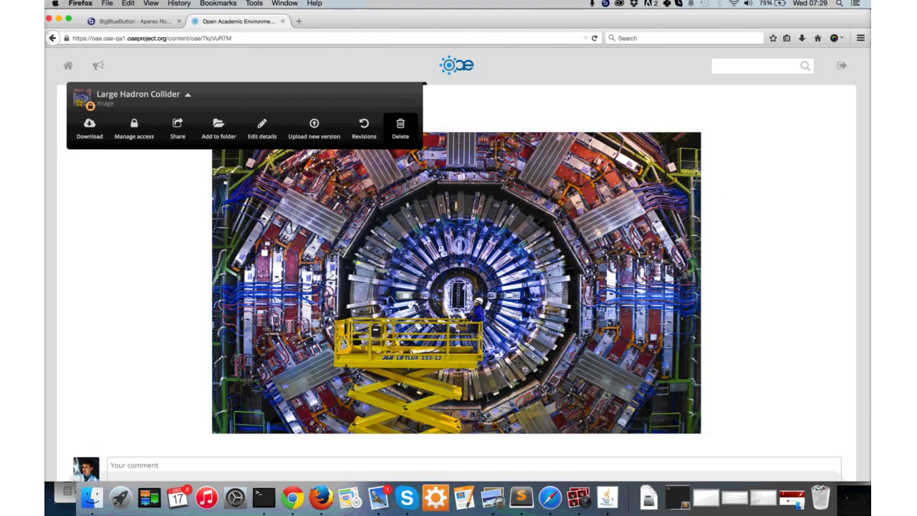
{"action": "left_click", "coordinate": [401, 129]}
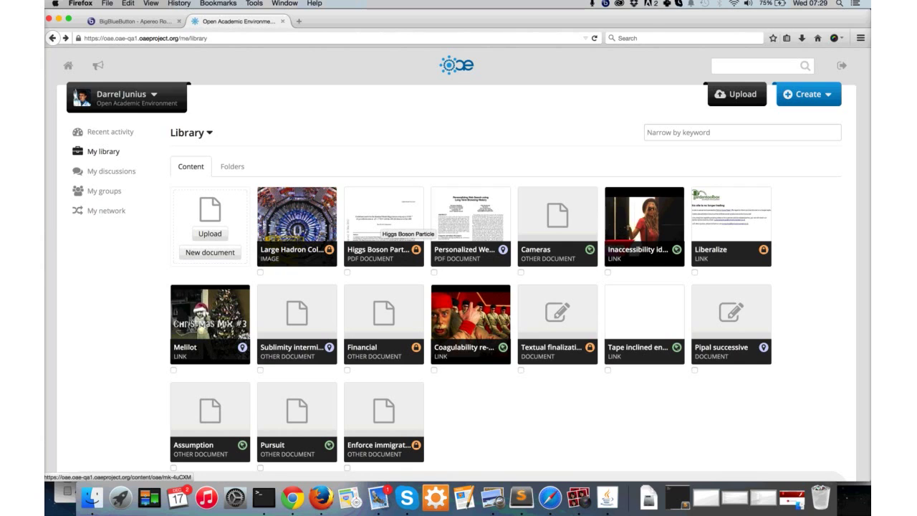
- Open the Higgs Boson Particle PDF from the library and read through it to page 3
{"action": "left_click", "coordinate": [379, 222]}
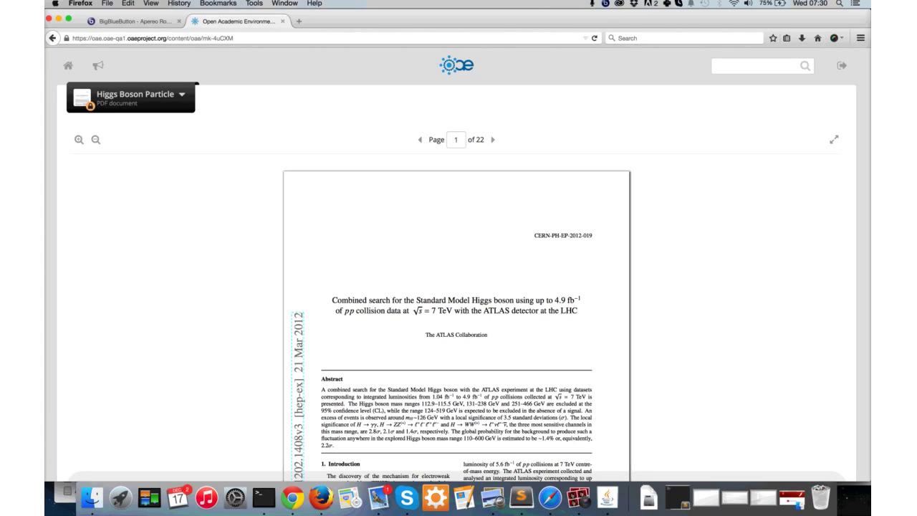
{"action": "scroll", "coordinate": [459, 287], "scroll_direction": "down", "scroll_amount": 2}
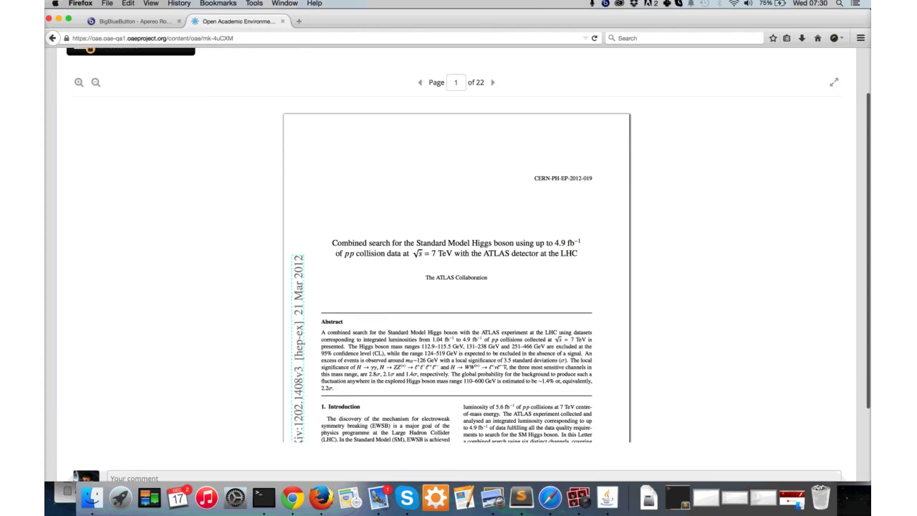
{"action": "scroll", "coordinate": [459, 287], "scroll_direction": "down", "scroll_amount": 1}
{"action": "scroll", "coordinate": [457, 258], "scroll_direction": "down", "scroll_amount": 5}
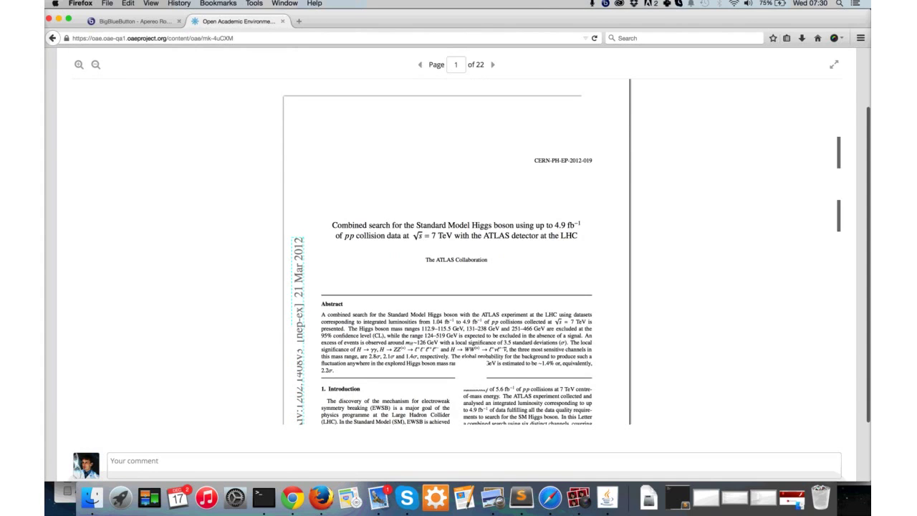
{"action": "scroll", "coordinate": [456, 257], "scroll_direction": "down", "scroll_amount": 8}
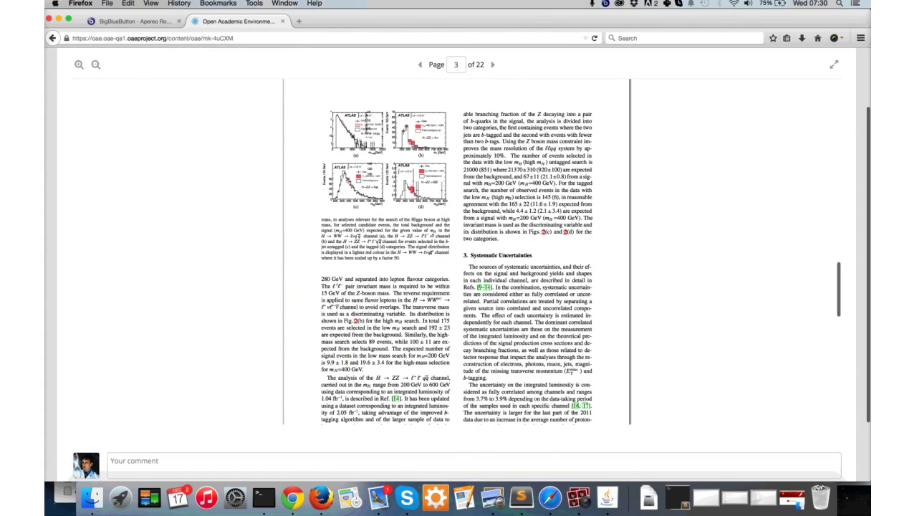
{"action": "scroll", "coordinate": [458, 287], "scroll_direction": "up", "scroll_amount": 4}
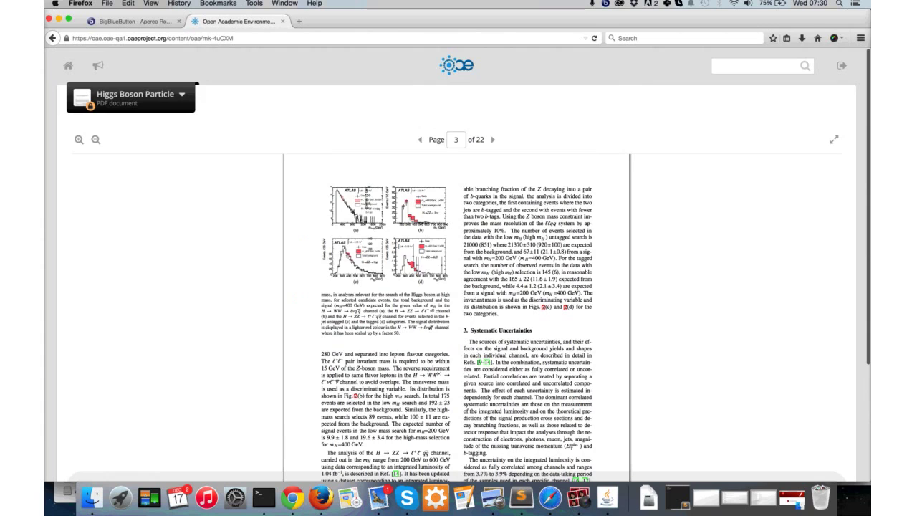
- Go back to page 2 of the PDF, view it full screen and return to the normal view
{"action": "left_click", "coordinate": [420, 139]}
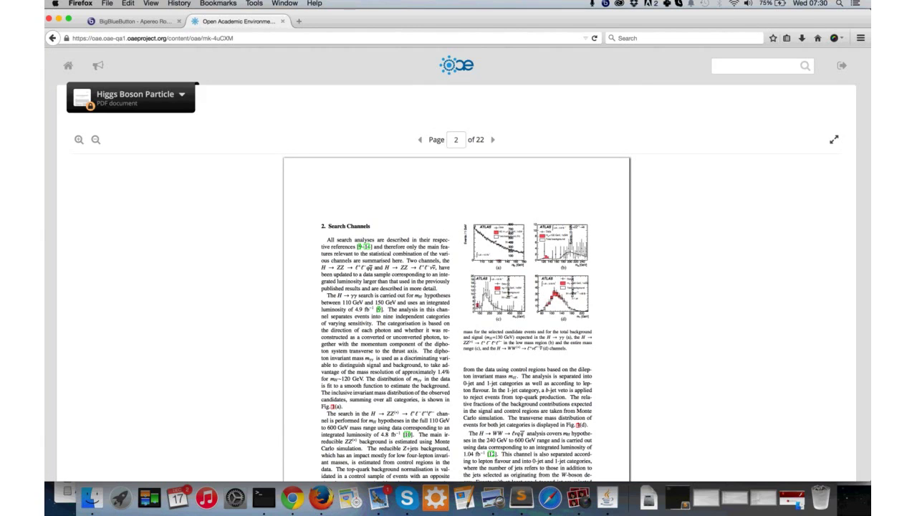
{"action": "left_click", "coordinate": [833, 140]}
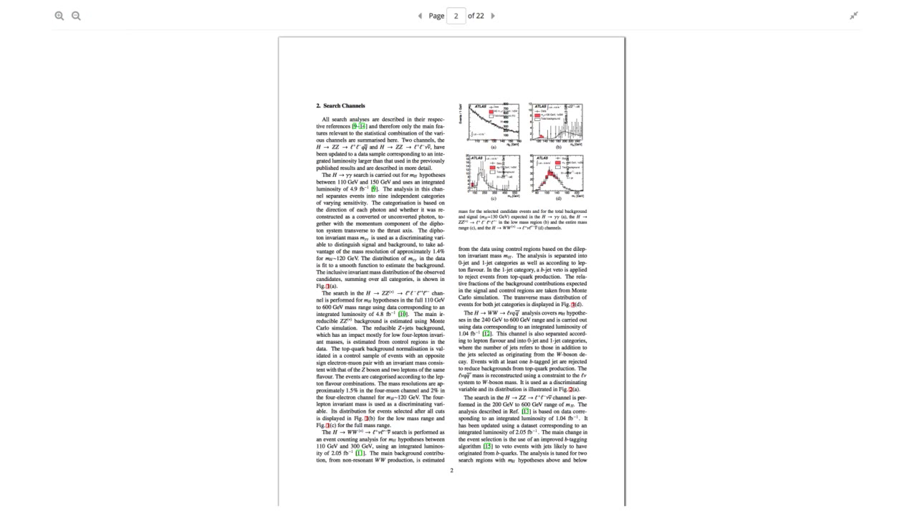
{"action": "key", "text": "Escape"}
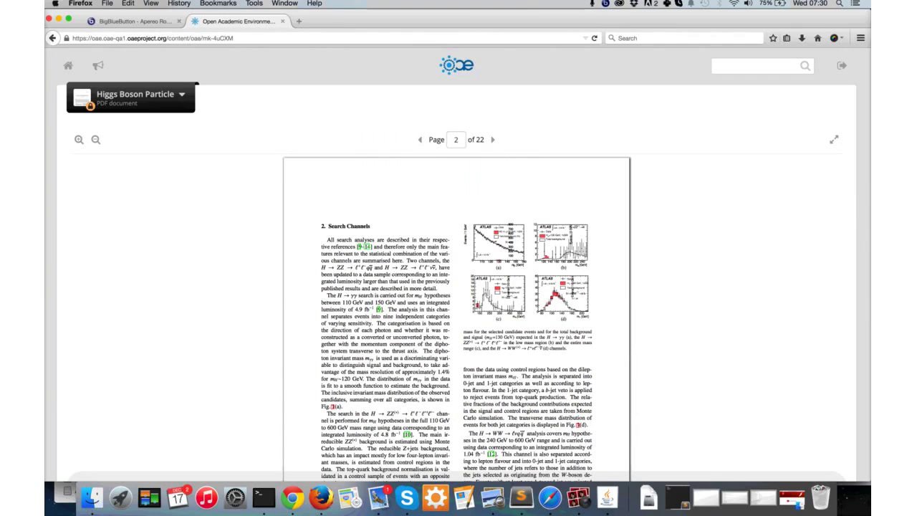
- Select passages of text in the Search Channels section on page 2 of the PDF and clear the selection
{"action": "left_click_drag", "start_coordinate": [327, 239], "coordinate": [371, 247]}
{"action": "left_click_drag", "start_coordinate": [333, 273], "coordinate": [399, 287]}
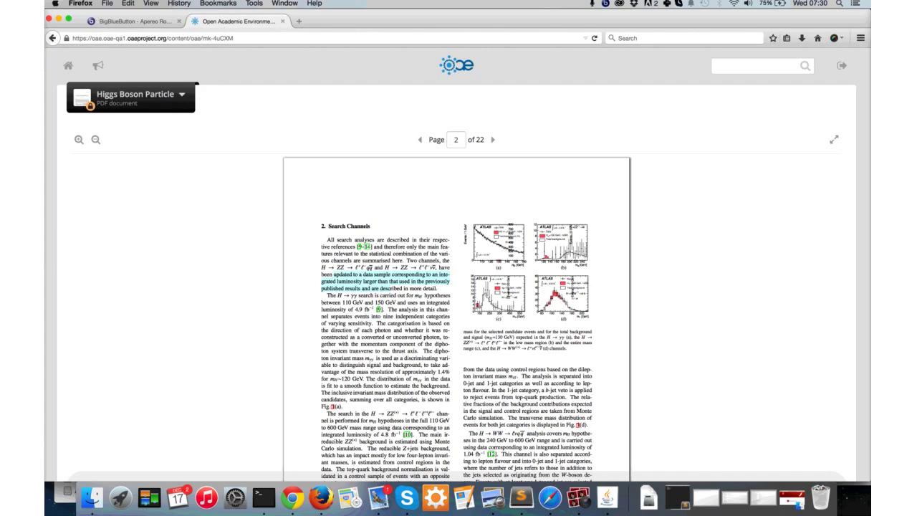
{"action": "left_click", "coordinate": [391, 288]}
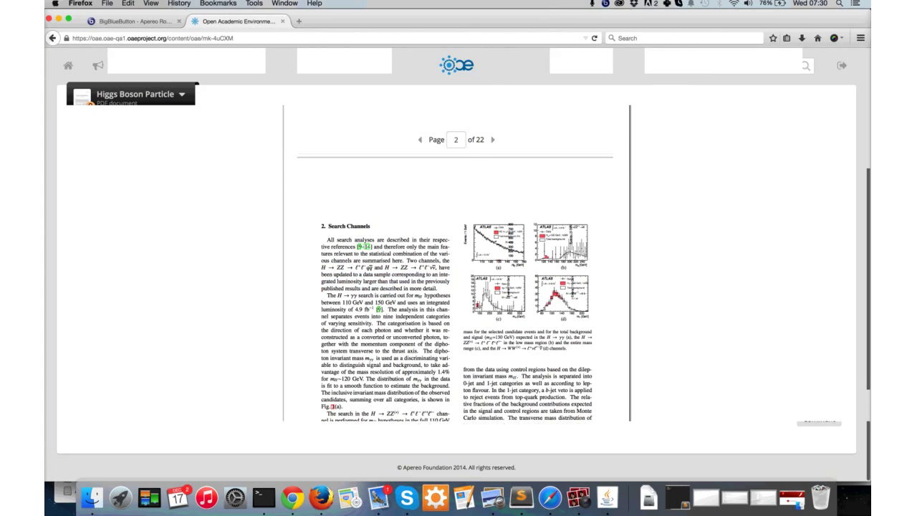
- Post the collider.html paragraph beginning "CERN scientists estimated that" from Sublime Text as a comment on the Higgs Boson Particle PDF in Firefox
{"action": "scroll", "coordinate": [459, 258], "scroll_direction": "down", "scroll_amount": 5}
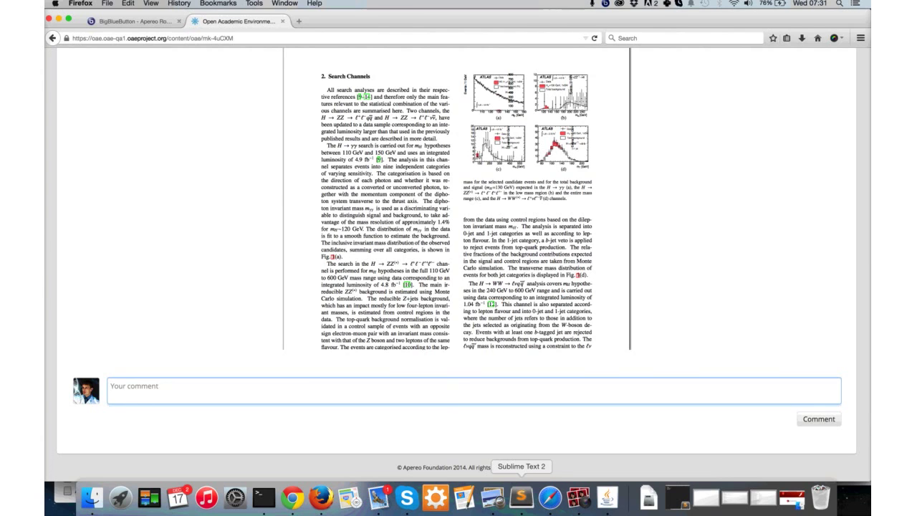
{"action": "left_click", "coordinate": [521, 496]}
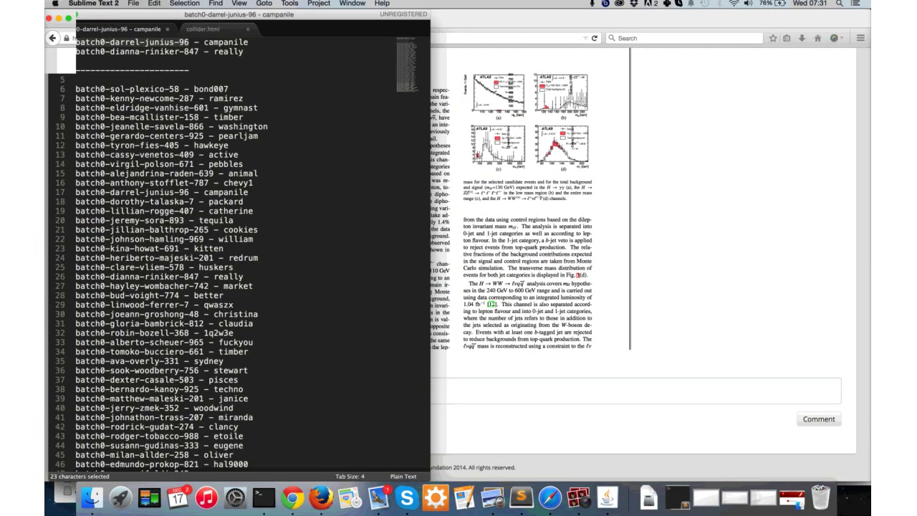
{"action": "left_click", "coordinate": [215, 29]}
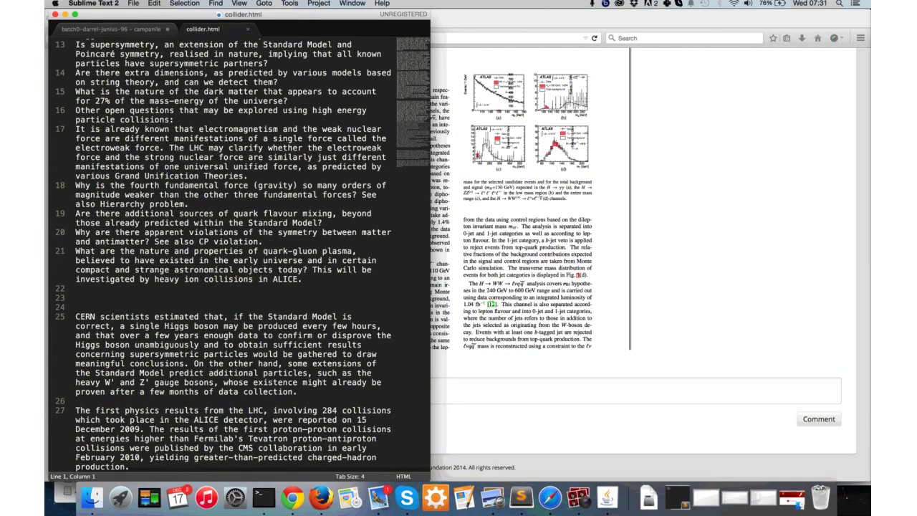
{"action": "left_click_drag", "start_coordinate": [298, 392], "coordinate": [75, 314]}
{"action": "key", "text": "super+c"}
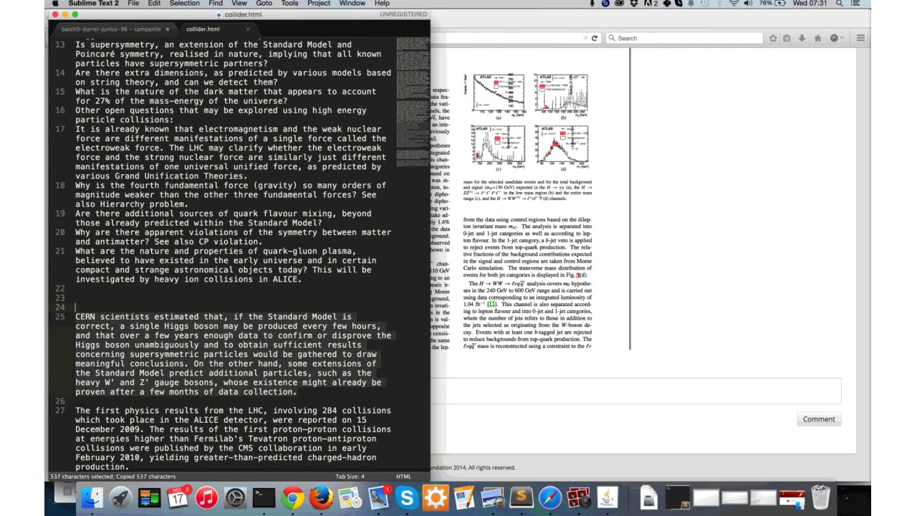
{"action": "key", "text": "super+Tab"}
{"action": "key", "text": "super+v"}
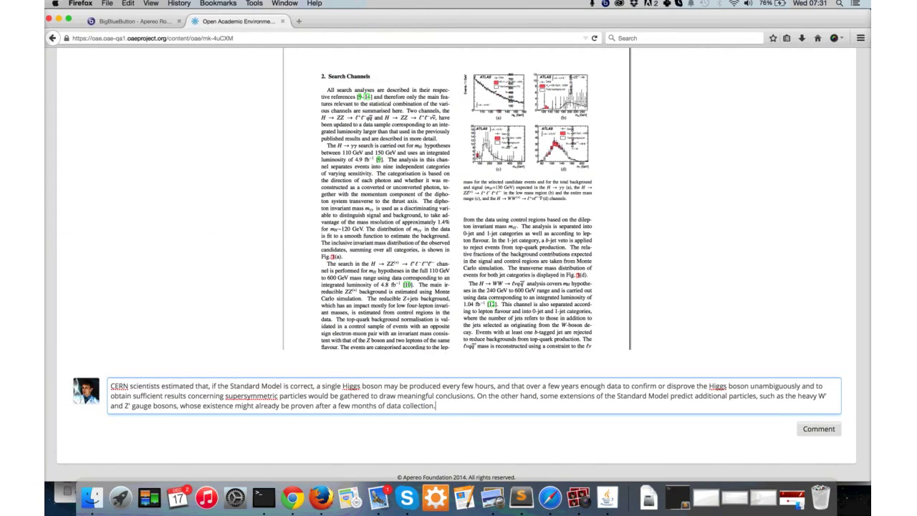
{"action": "left_click", "coordinate": [818, 428]}
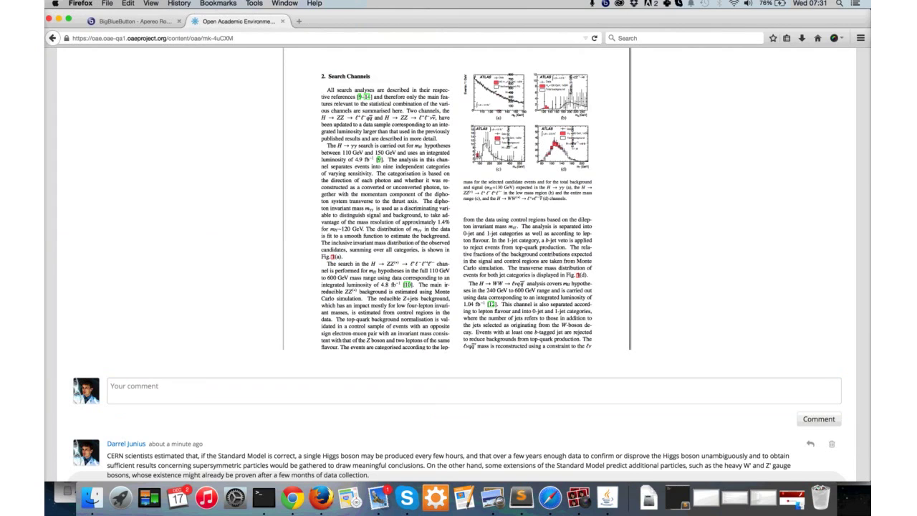
- Go to the home page and review the Recent activity feed for the comment, version upload, file update, sharing and creation entries
{"action": "scroll", "coordinate": [458, 258], "scroll_direction": "up", "scroll_amount": 5}
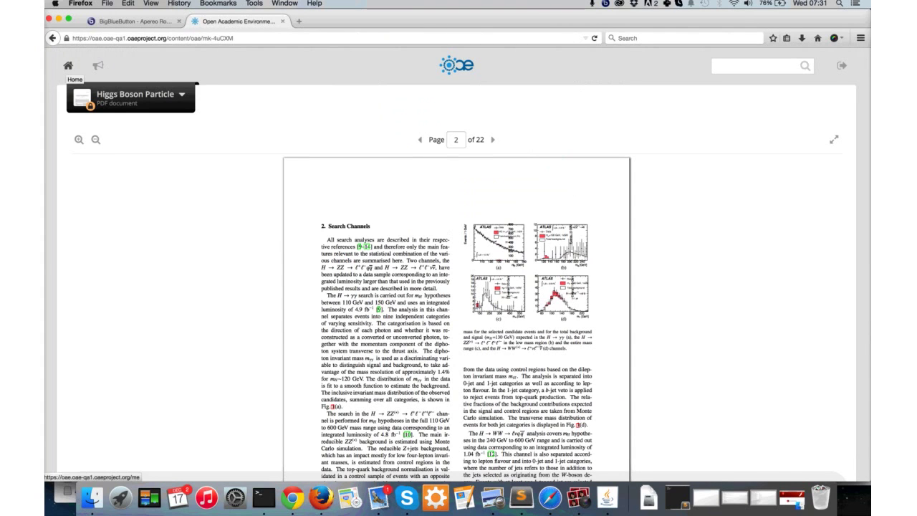
{"action": "left_click", "coordinate": [68, 65]}
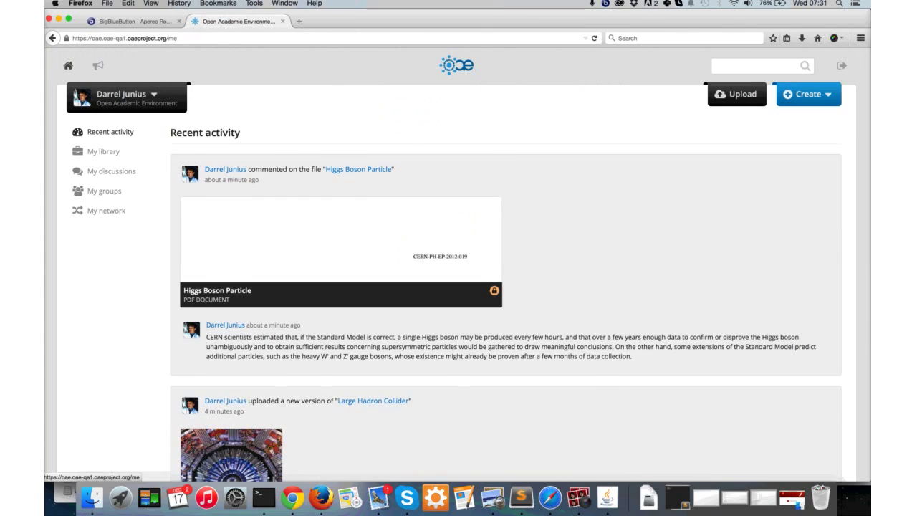
{"action": "scroll", "coordinate": [458, 244], "scroll_direction": "down", "scroll_amount": 1}
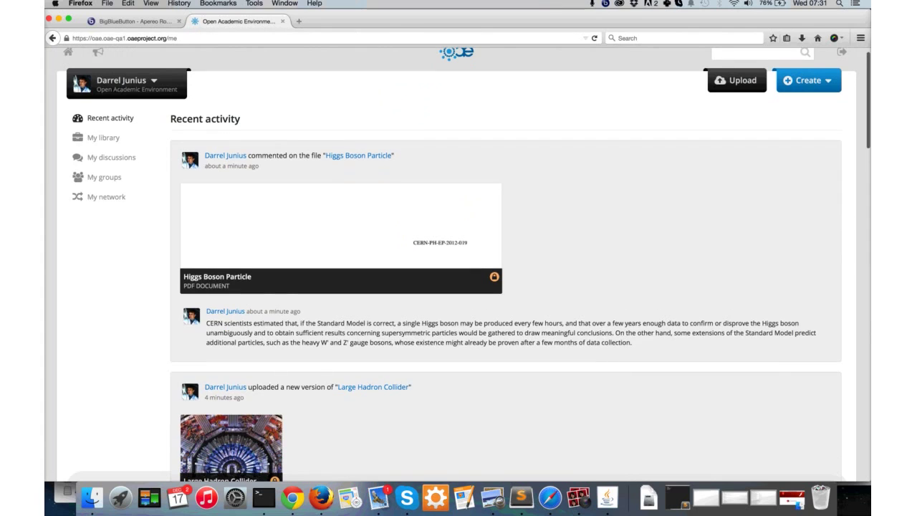
{"action": "scroll", "coordinate": [459, 264], "scroll_direction": "down", "scroll_amount": 5}
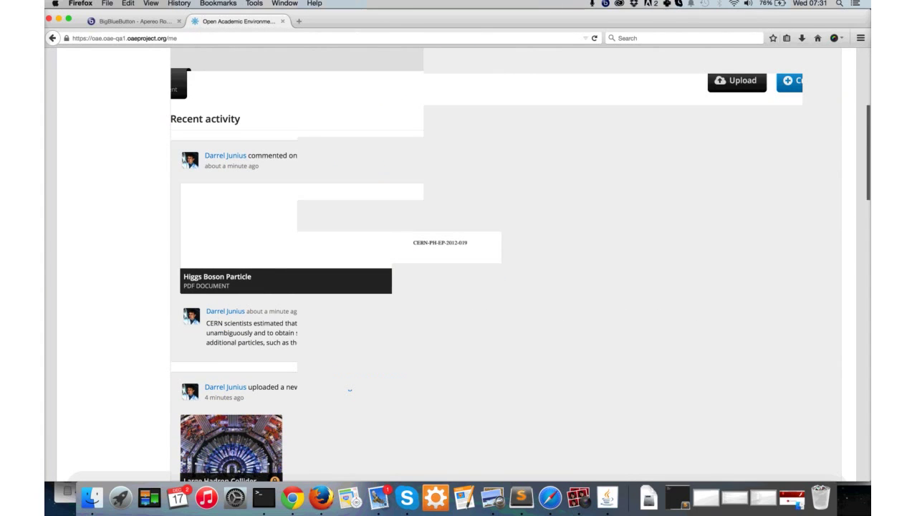
{"action": "scroll", "coordinate": [458, 265], "scroll_direction": "down", "scroll_amount": 2}
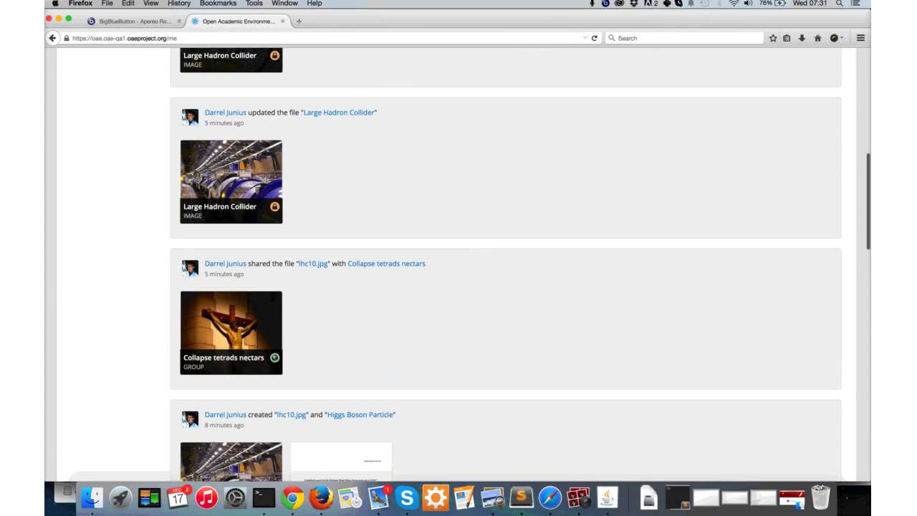
{"action": "scroll", "coordinate": [458, 265], "scroll_direction": "down", "scroll_amount": 2}
{"action": "scroll", "coordinate": [459, 265], "scroll_direction": "down", "scroll_amount": 3}
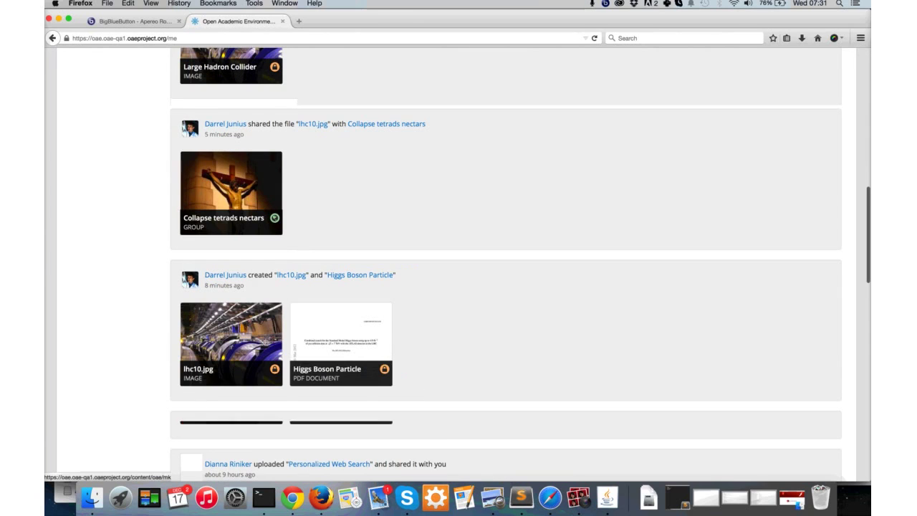
{"action": "scroll", "coordinate": [458, 265], "scroll_direction": "up", "scroll_amount": 1}
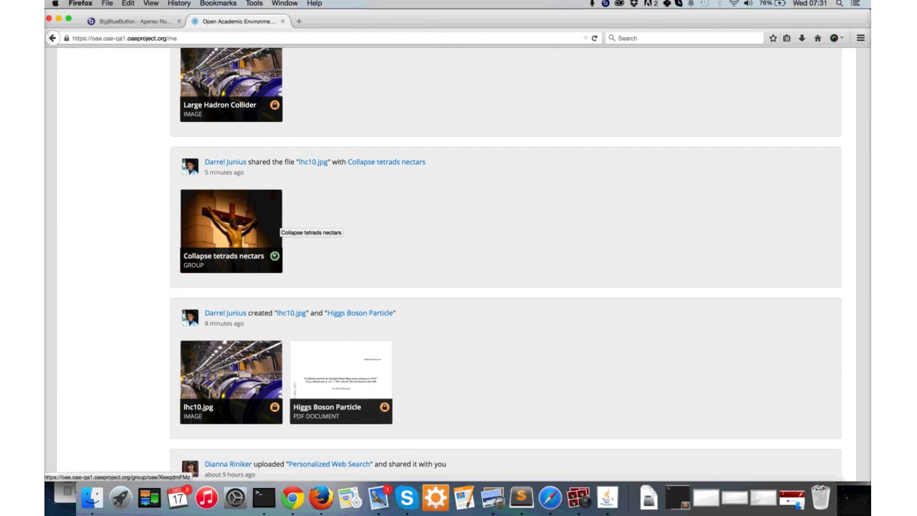
{"action": "scroll", "coordinate": [459, 265], "scroll_direction": "up", "scroll_amount": 3}
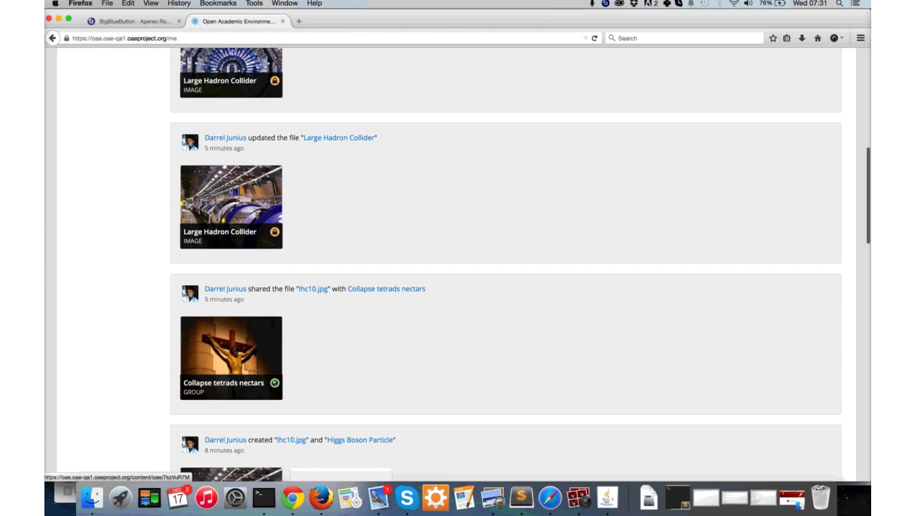
{"action": "scroll", "coordinate": [458, 264], "scroll_direction": "up", "scroll_amount": 2}
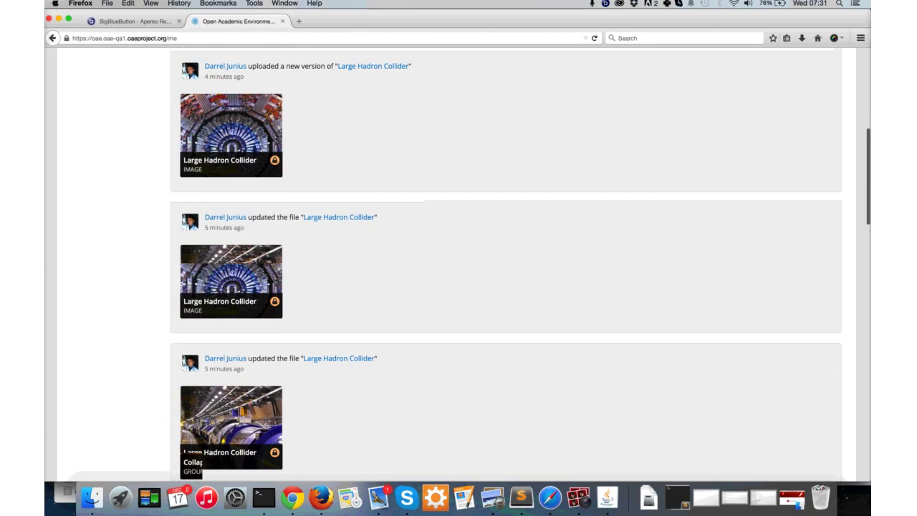
{"action": "scroll", "coordinate": [275, 302], "scroll_direction": "up", "scroll_amount": 3}
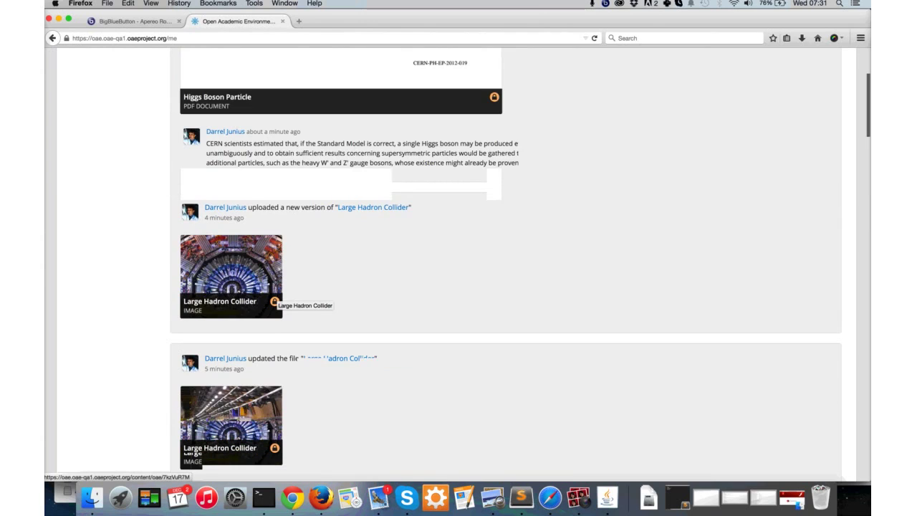
{"action": "scroll", "coordinate": [275, 302], "scroll_direction": "up", "scroll_amount": 3}
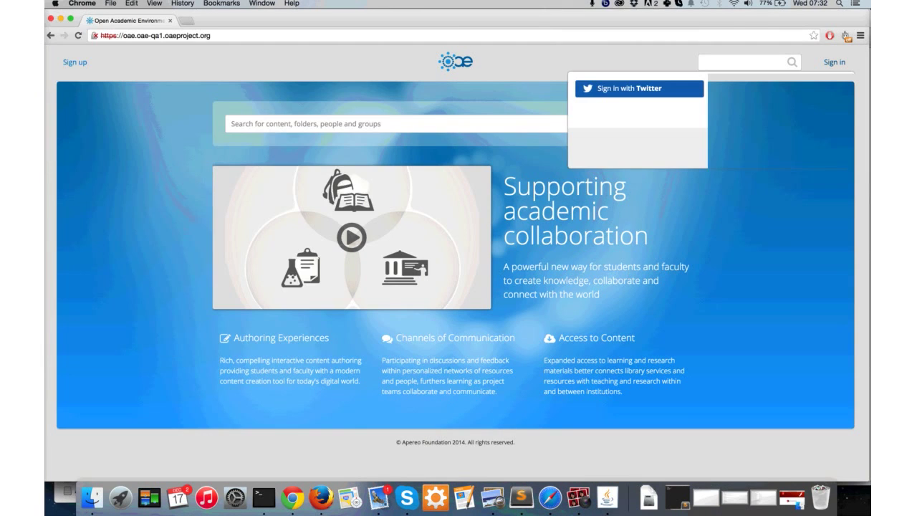
- Sign in to the Open Academic Environment in Chrome with the second account's username and password
{"action": "type", "text": "•••••"}
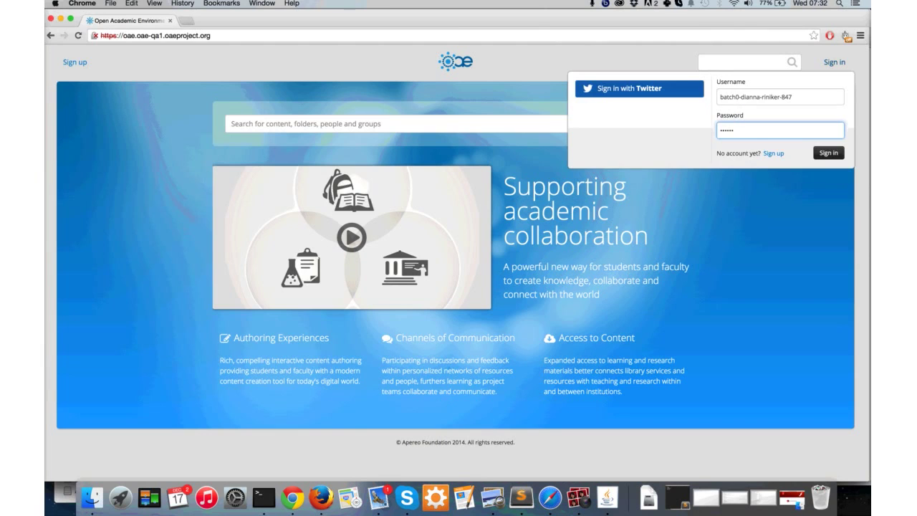
{"action": "key", "text": "Return"}
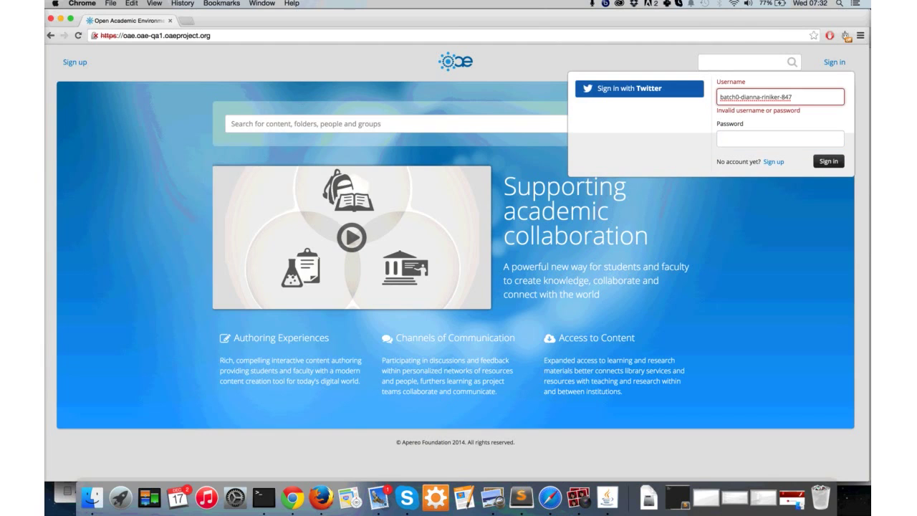
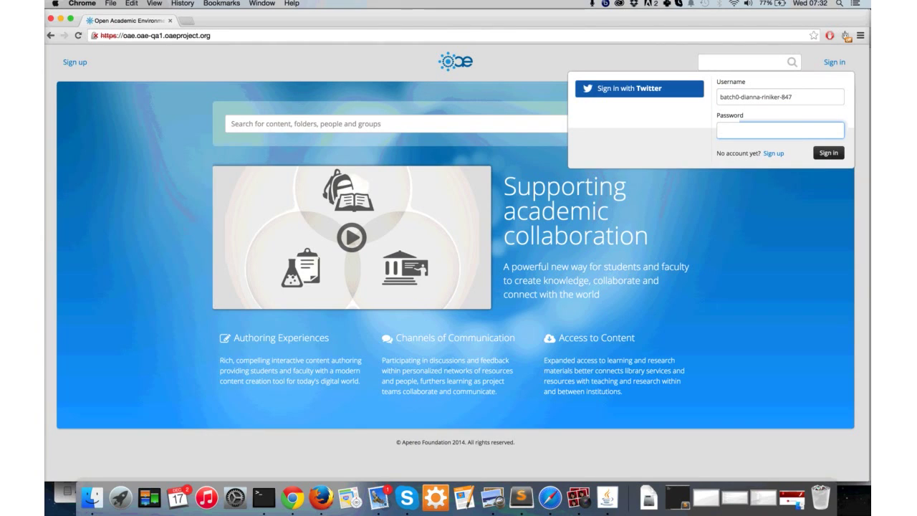
{"action": "key", "text": "ctrl+v"}
{"action": "key", "text": "Return"}
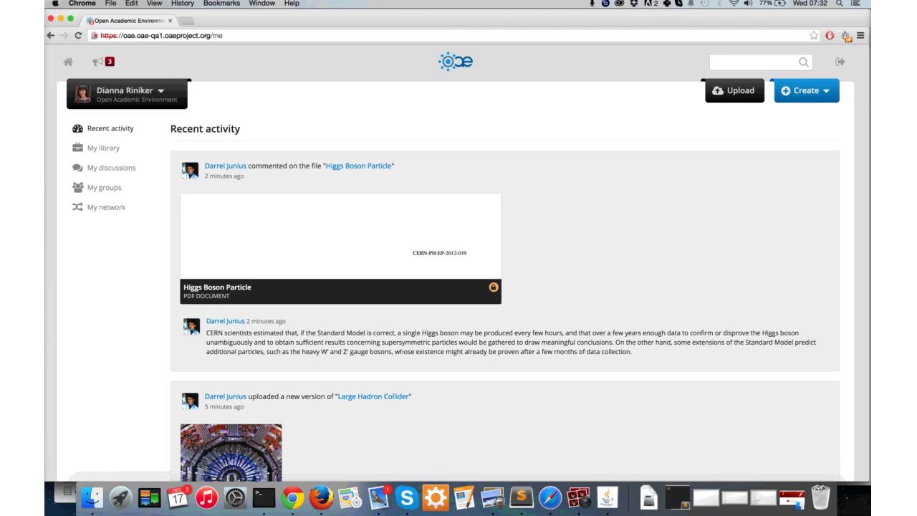
- Review the second account's Recent activity feed for the comment, new version, file update and creation entries
{"action": "scroll", "coordinate": [458, 262], "scroll_direction": "down", "scroll_amount": 5}
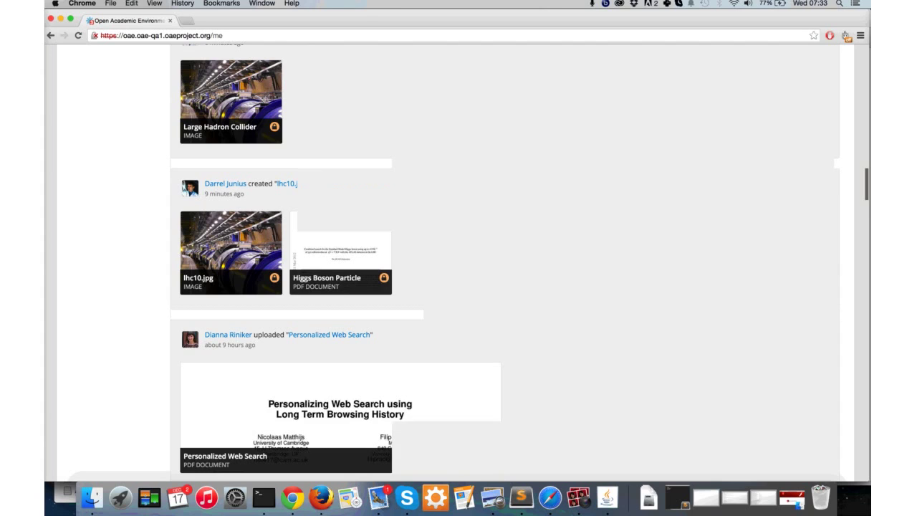
{"action": "scroll", "coordinate": [458, 262], "scroll_direction": "up", "scroll_amount": 10}
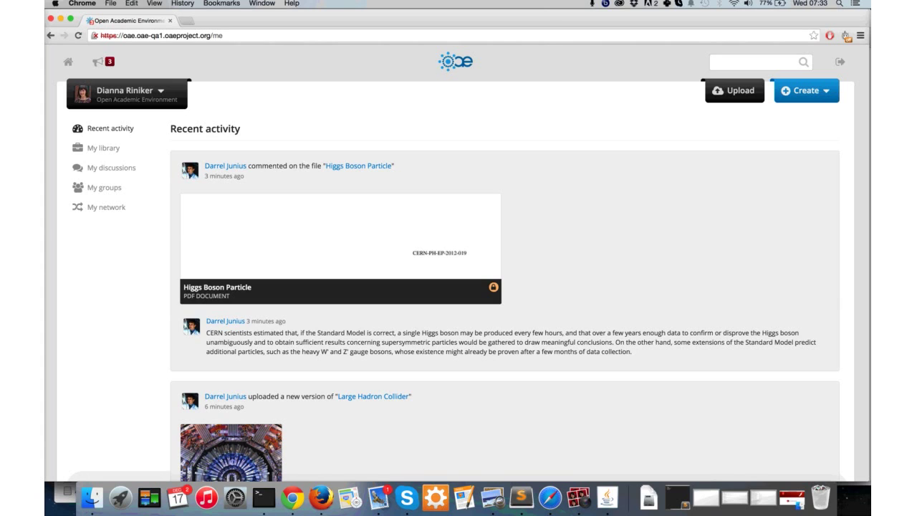
{"action": "scroll", "coordinate": [458, 286], "scroll_direction": "down", "scroll_amount": 5}
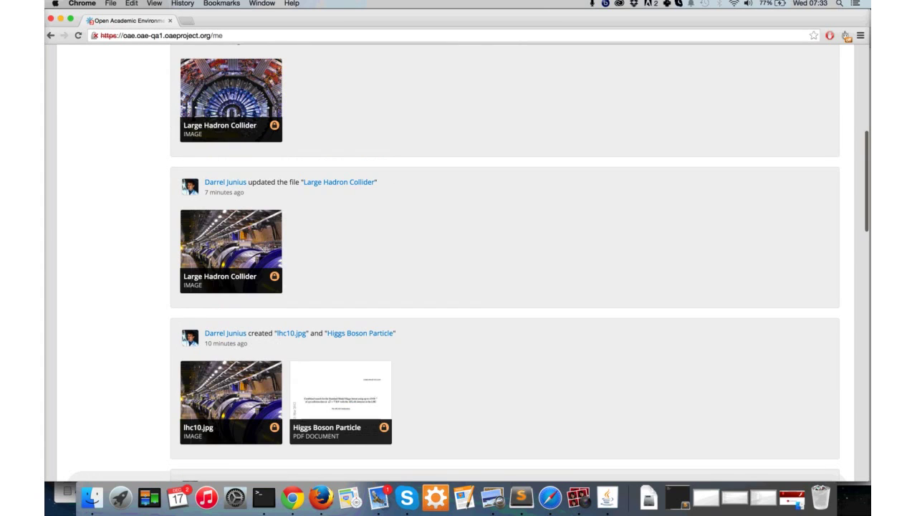
{"action": "scroll", "coordinate": [458, 258], "scroll_direction": "up", "scroll_amount": 4}
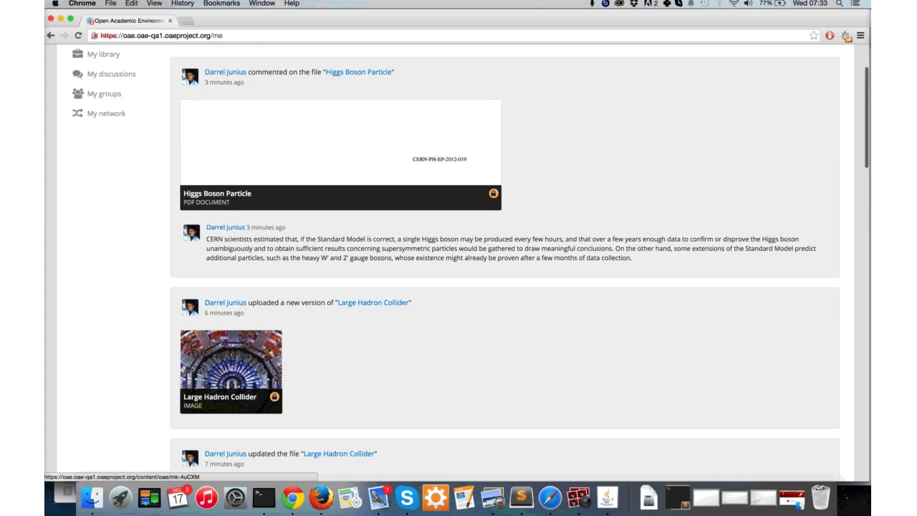
{"action": "scroll", "coordinate": [458, 258], "scroll_direction": "up", "scroll_amount": 2}
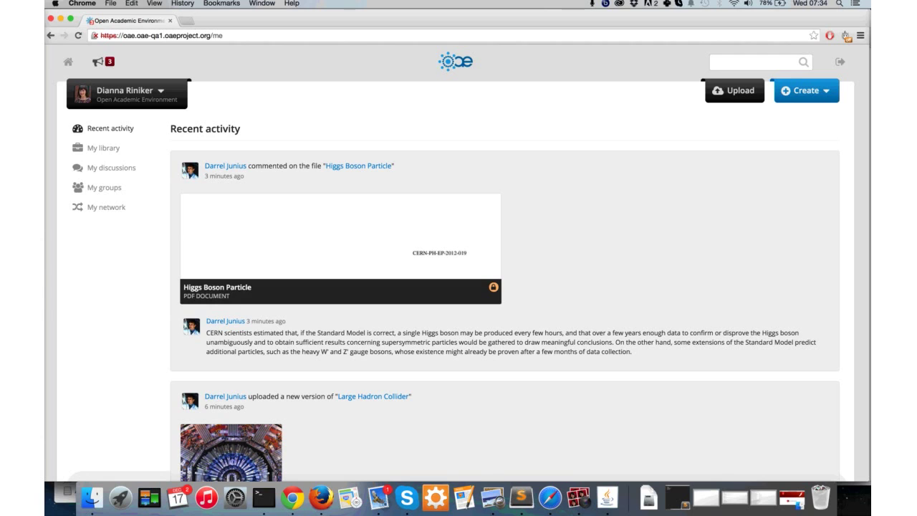
- Open the Higgs Boson Particle PDF from its comment notification and go to the comments below the document
{"action": "key", "text": "Tab"}
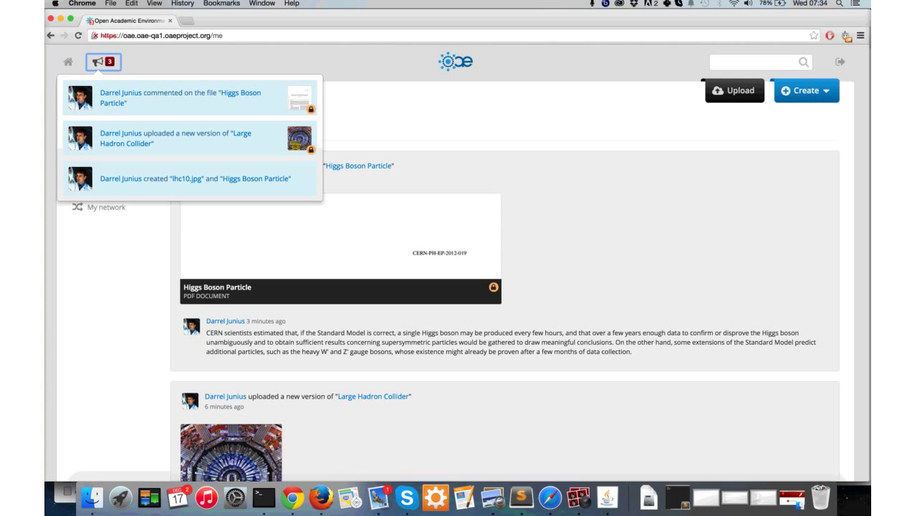
{"action": "left_click", "coordinate": [179, 98]}
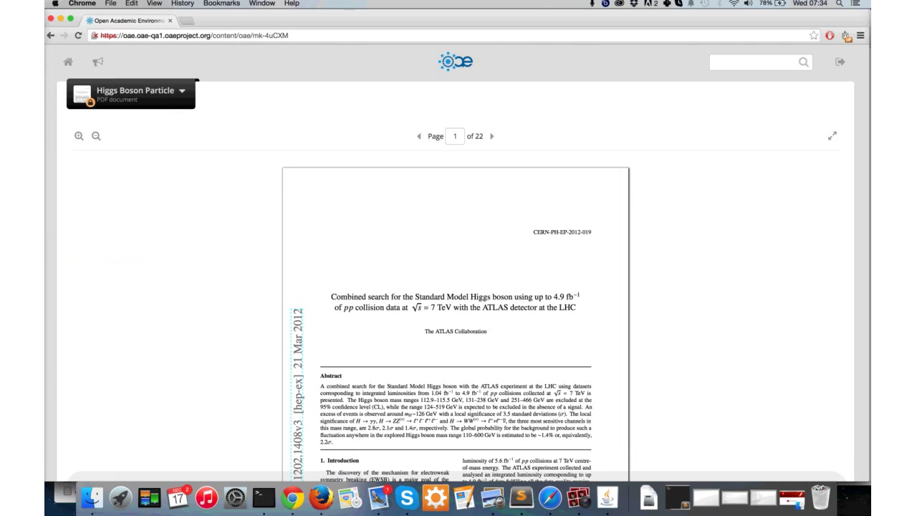
{"action": "scroll", "coordinate": [455, 286], "scroll_direction": "down", "scroll_amount": 3}
{"action": "scroll", "coordinate": [456, 286], "scroll_direction": "down", "scroll_amount": 5}
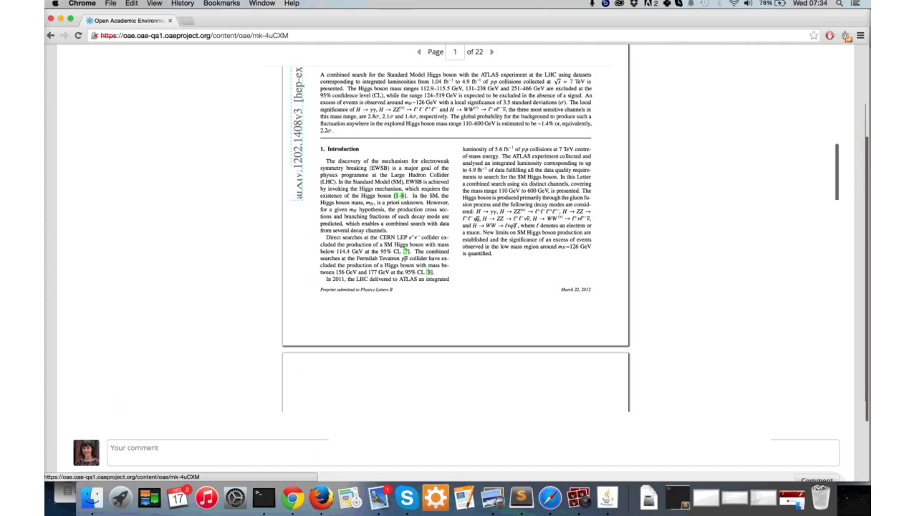
{"action": "scroll", "coordinate": [455, 258], "scroll_direction": "down", "scroll_amount": 3}
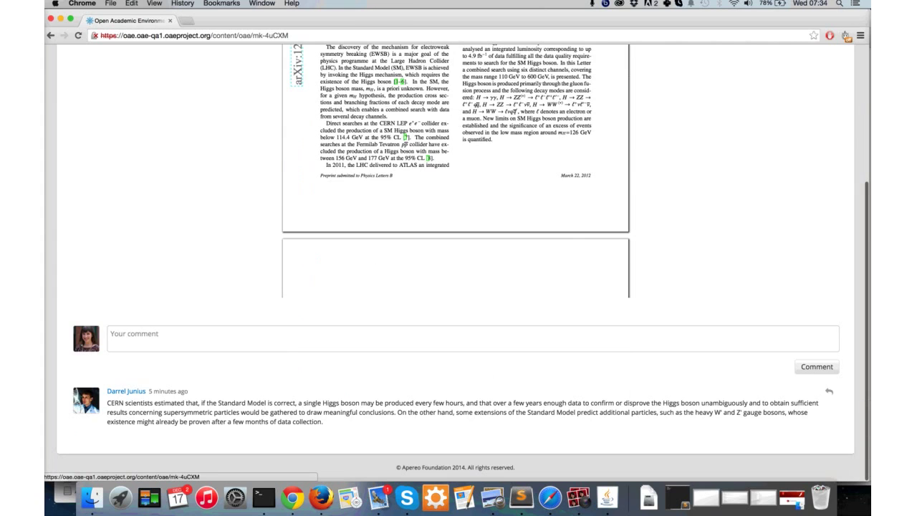
- Post the collider.html paragraph beginning "The first physics results from the LHC" from Sublime Text as a reply to the existing PDF comment in Chrome
{"action": "key", "text": "super+Tab"}
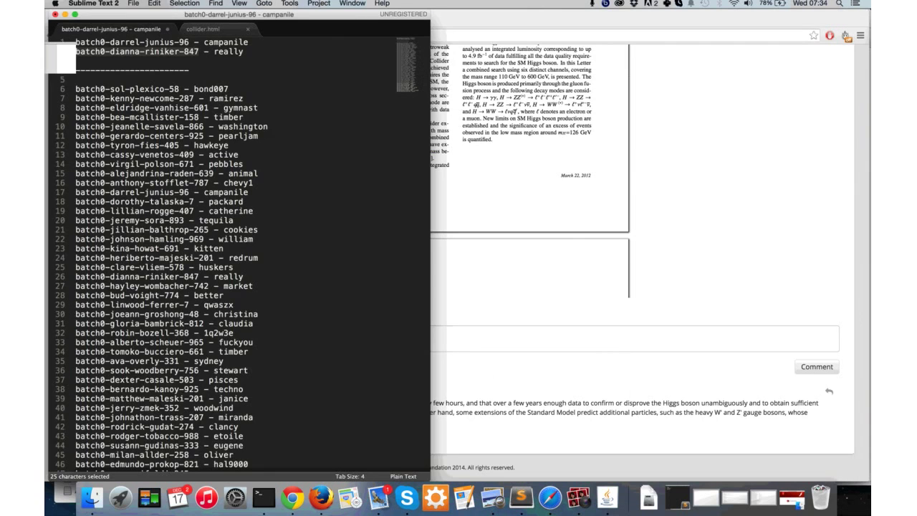
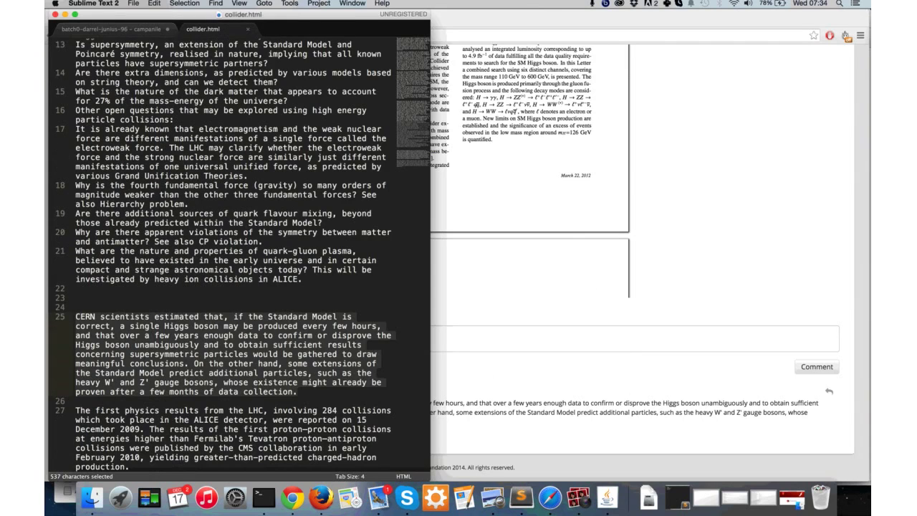
{"action": "left_click_drag", "start_coordinate": [76, 401], "coordinate": [129, 466]}
{"action": "key", "text": "shift+Left"}
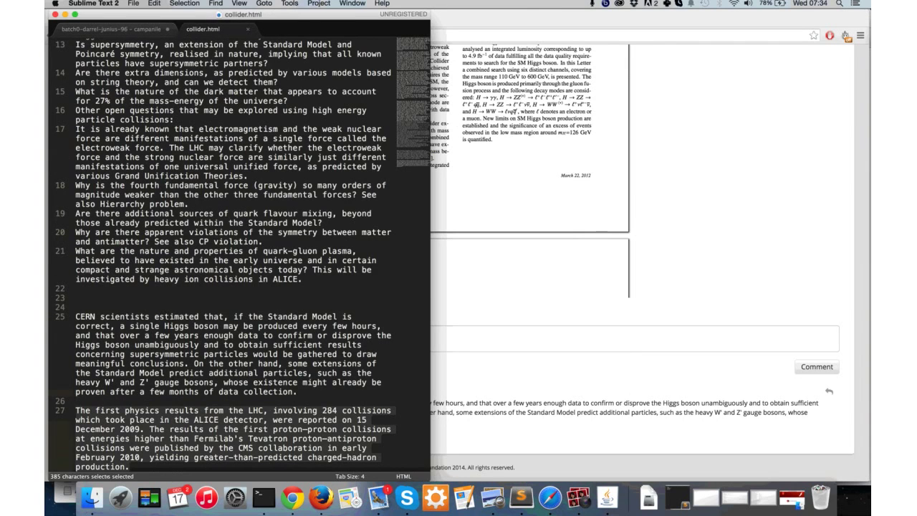
{"action": "key", "text": "super+c"}
{"action": "key", "text": "super+Tab"}
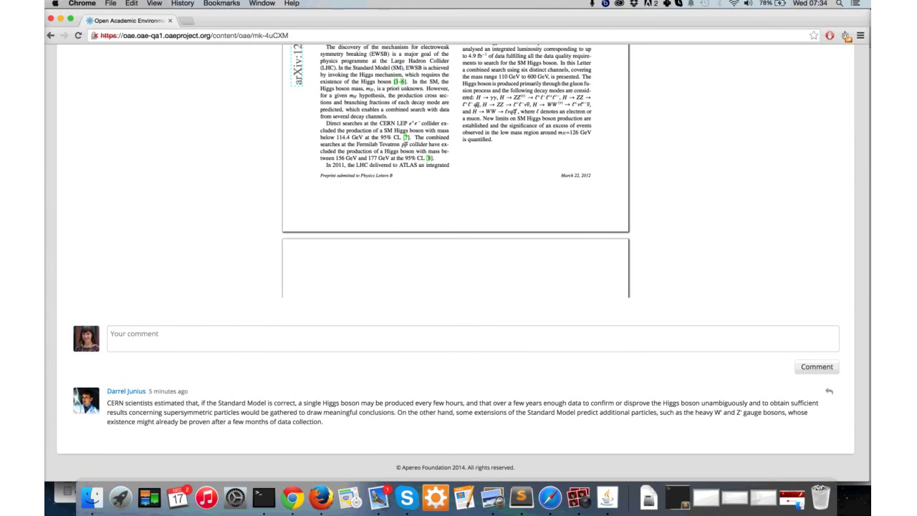
{"action": "left_click", "coordinate": [111, 334]}
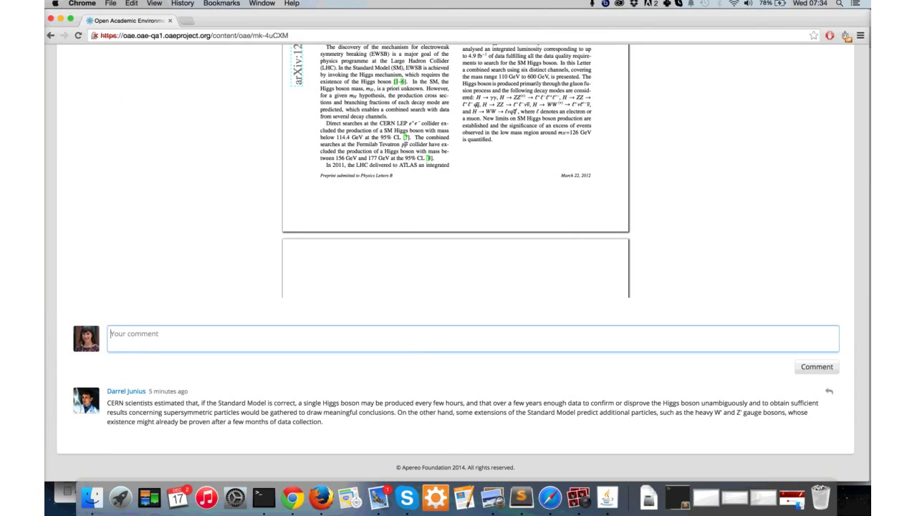
{"action": "left_click", "coordinate": [828, 391]}
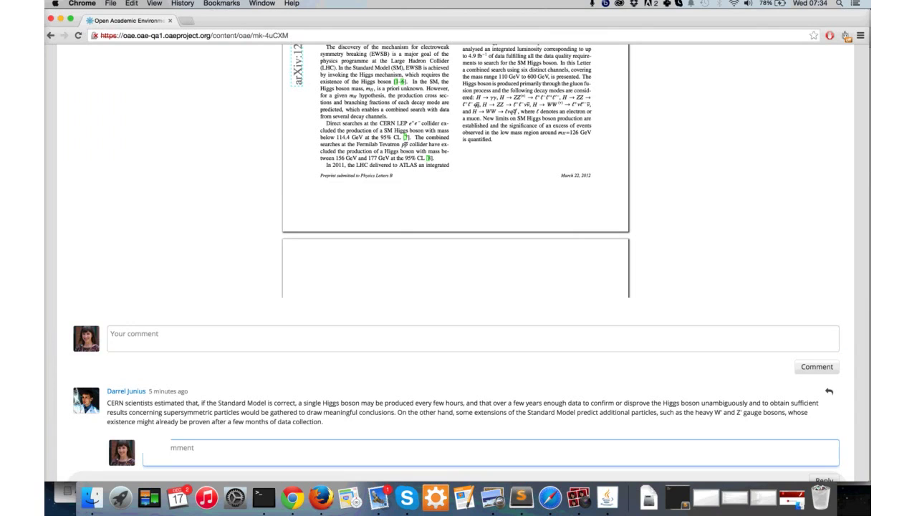
{"action": "key", "text": "super+v"}
{"action": "scroll", "coordinate": [455, 172], "scroll_direction": "down", "scroll_amount": 5}
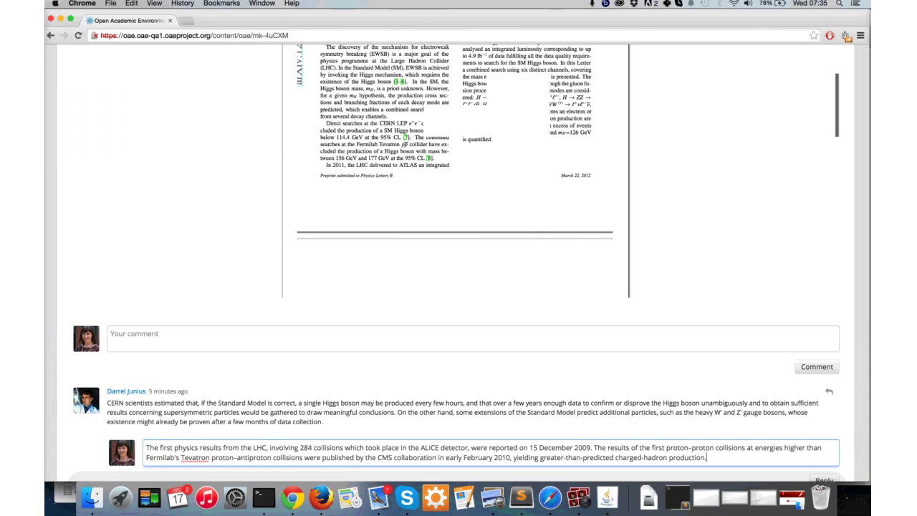
{"action": "scroll", "coordinate": [455, 286], "scroll_direction": "down", "scroll_amount": 2}
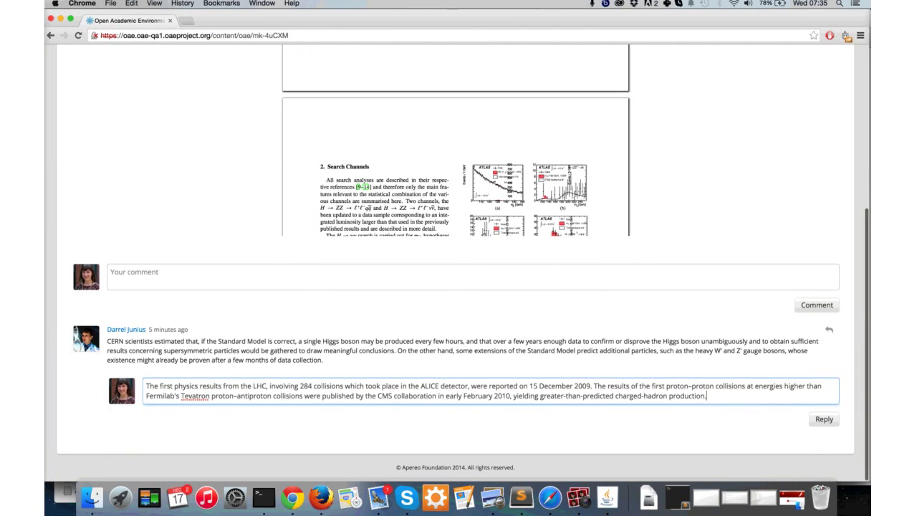
{"action": "key", "text": "Return"}
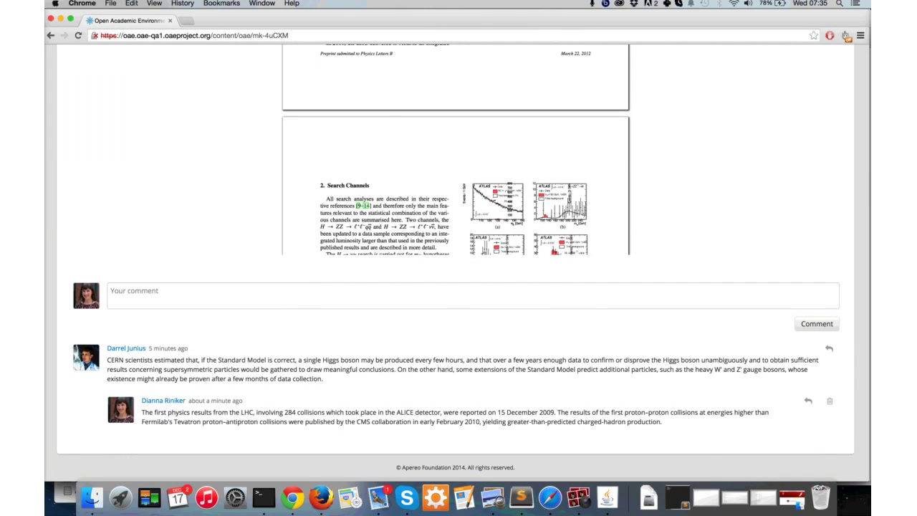
- Go to the home page's Recent activity feed in Chrome and switch to the first account's feed in Firefox
{"action": "scroll", "coordinate": [456, 258], "scroll_direction": "up", "scroll_amount": 5}
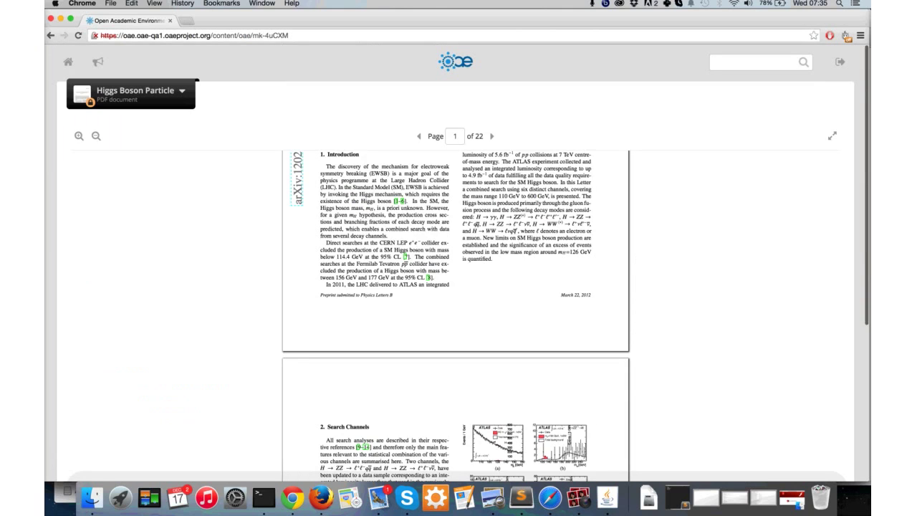
{"action": "left_click", "coordinate": [68, 62]}
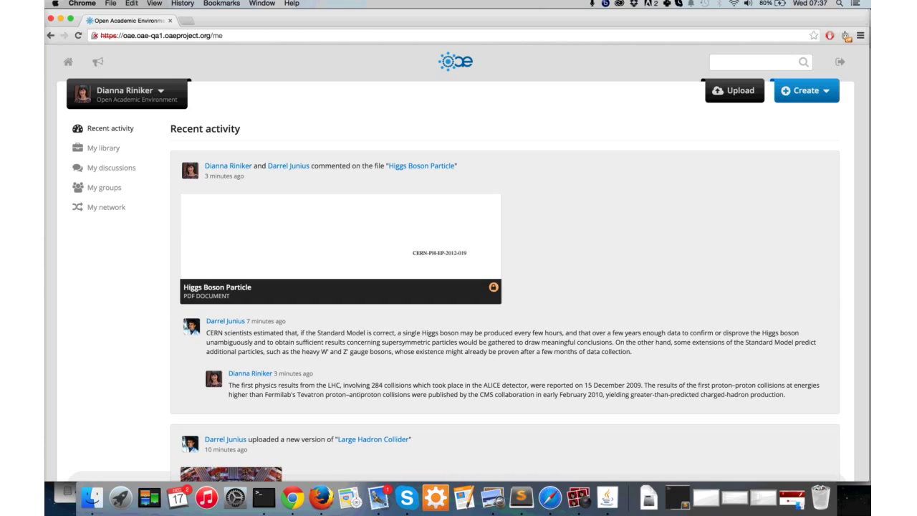
{"action": "left_click", "coordinate": [320, 495]}
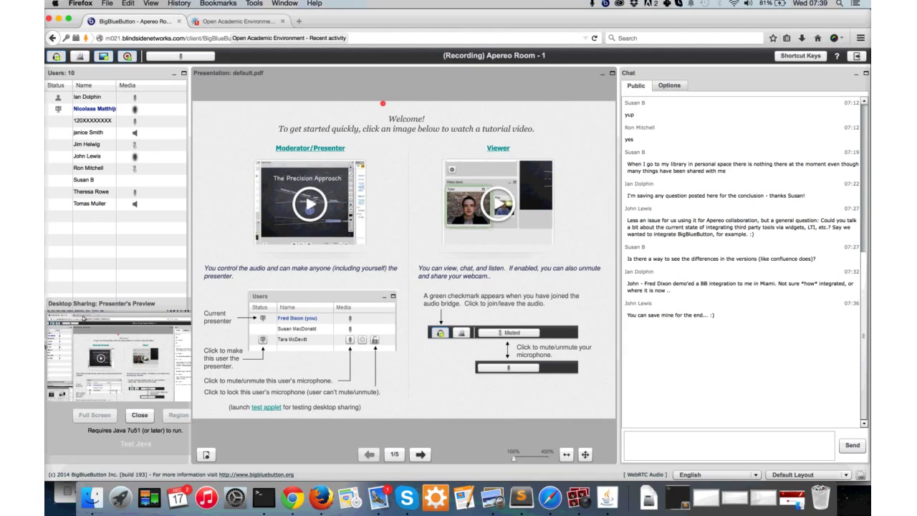
{"action": "left_click", "coordinate": [236, 20]}
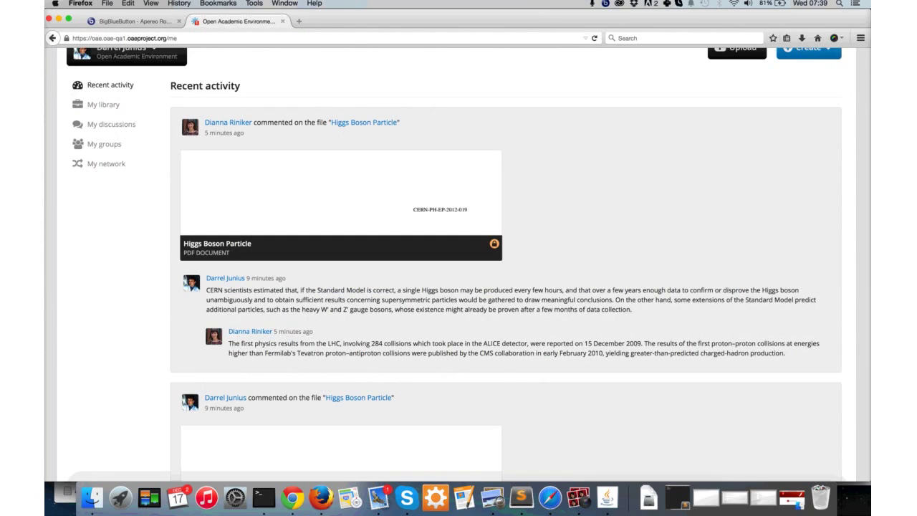
- Narrow the Firefox and Chrome windows and arrange them side by side, with both accounts' Recent activity feeds in view
{"action": "left_click_drag", "start_coordinate": [870, 173], "coordinate": [866, 173]}
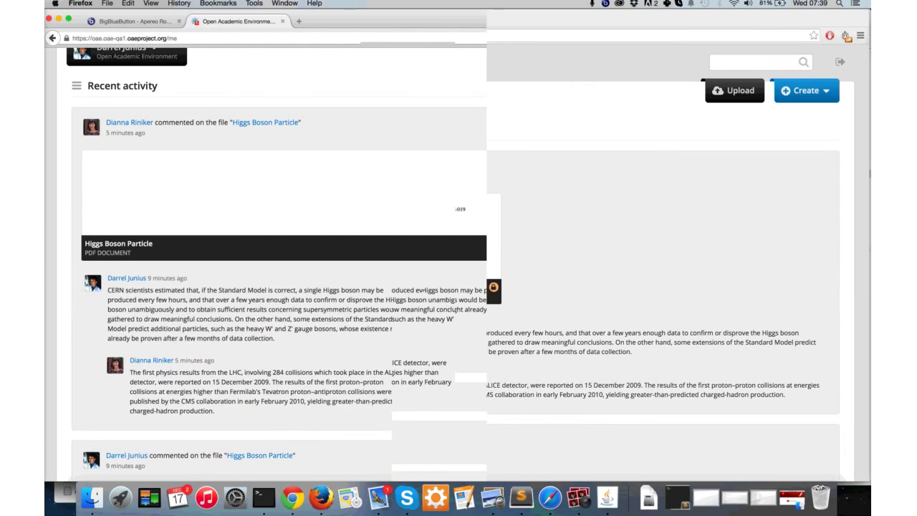
{"action": "scroll", "coordinate": [245, 252], "scroll_direction": "up", "scroll_amount": 2}
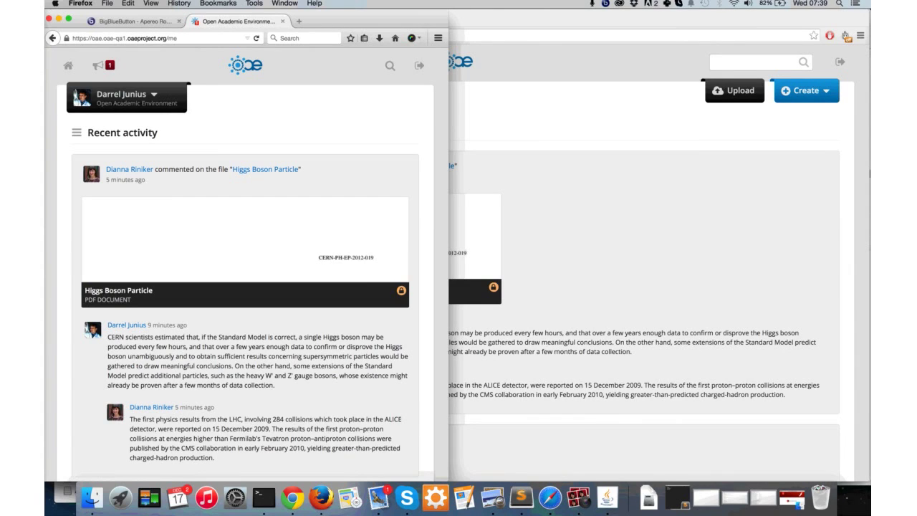
{"action": "key", "text": "super+Tab"}
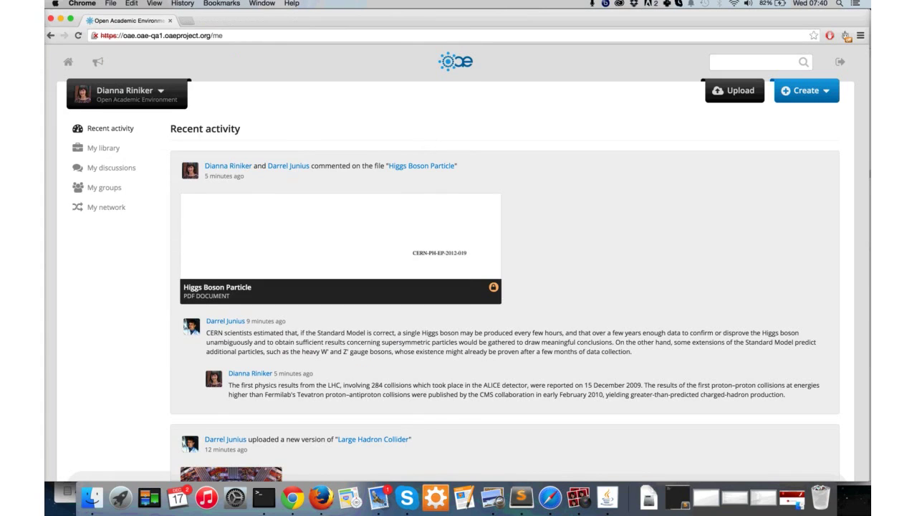
{"action": "key", "text": "super+l"}
{"action": "key", "text": "super+Tab"}
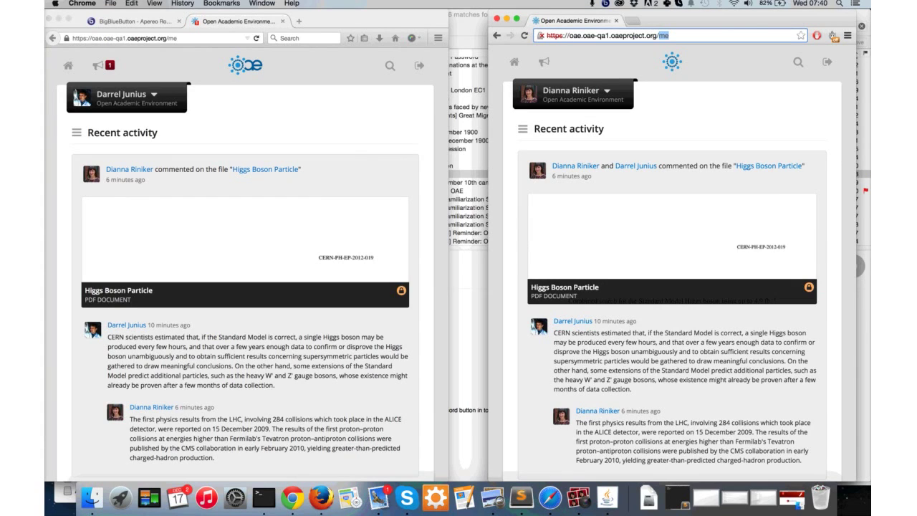
- Open the first account's personal library in Firefox
{"action": "left_click", "coordinate": [76, 133]}
{"action": "left_click", "coordinate": [76, 132]}
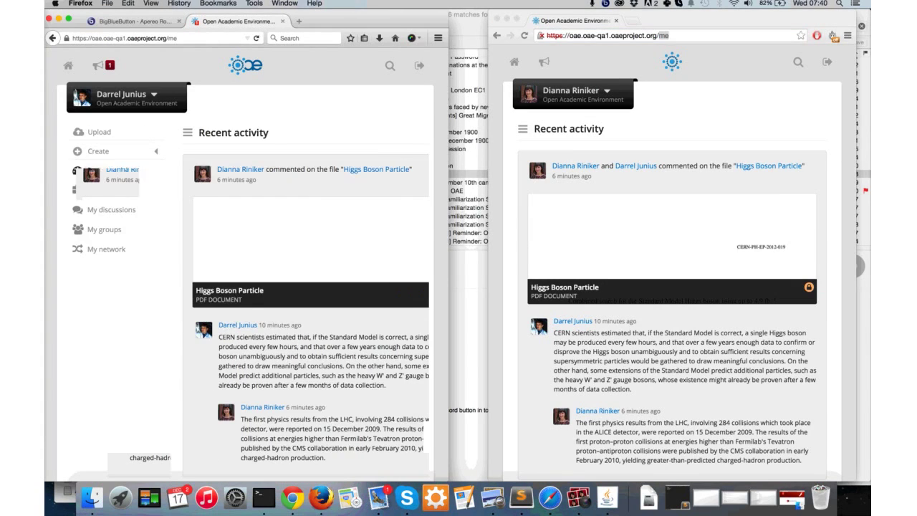
{"action": "left_click", "coordinate": [104, 189]}
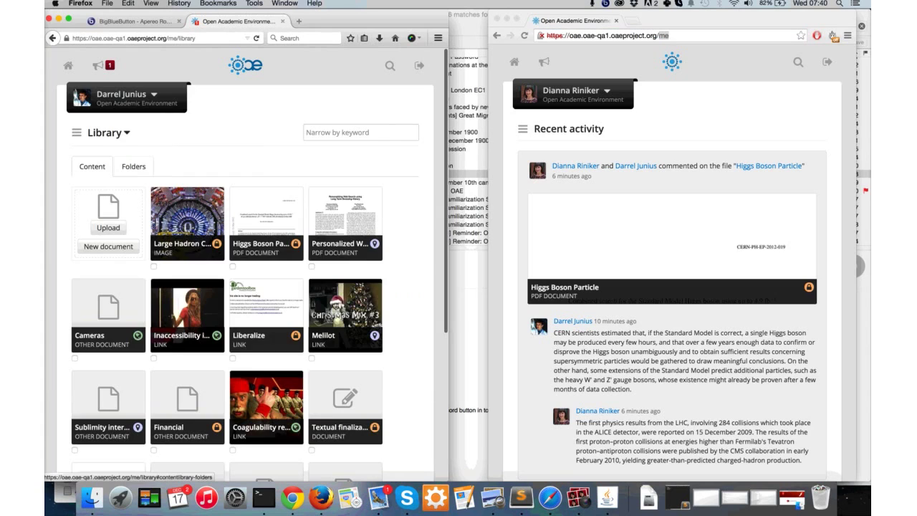
{"action": "left_click", "coordinate": [76, 133]}
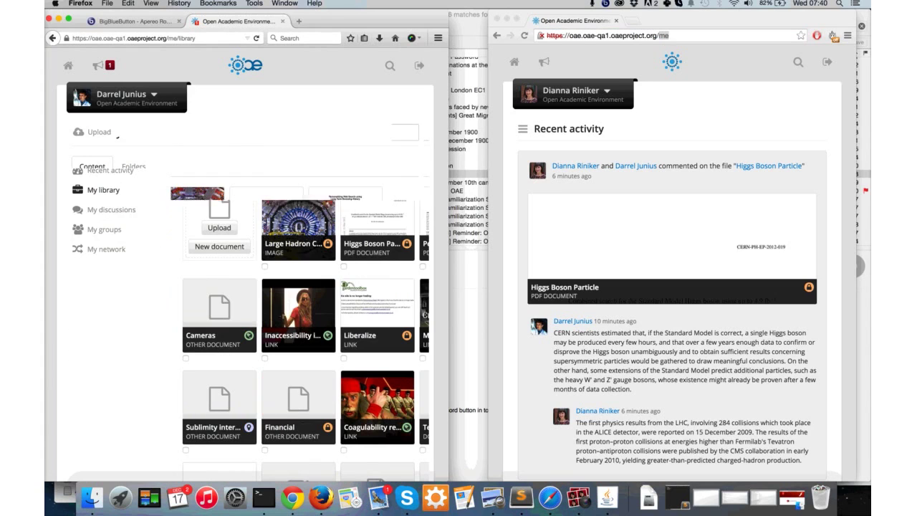
{"action": "left_click", "coordinate": [98, 151]}
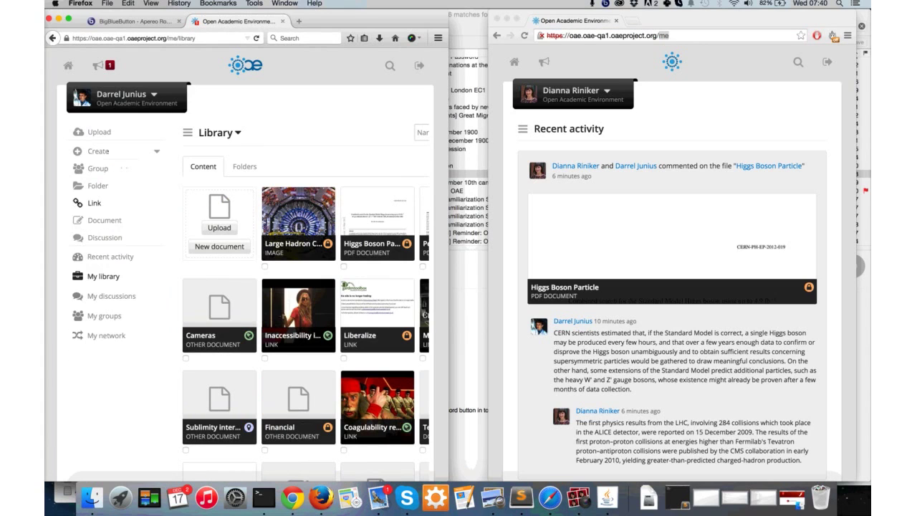
{"action": "left_click", "coordinate": [93, 202]}
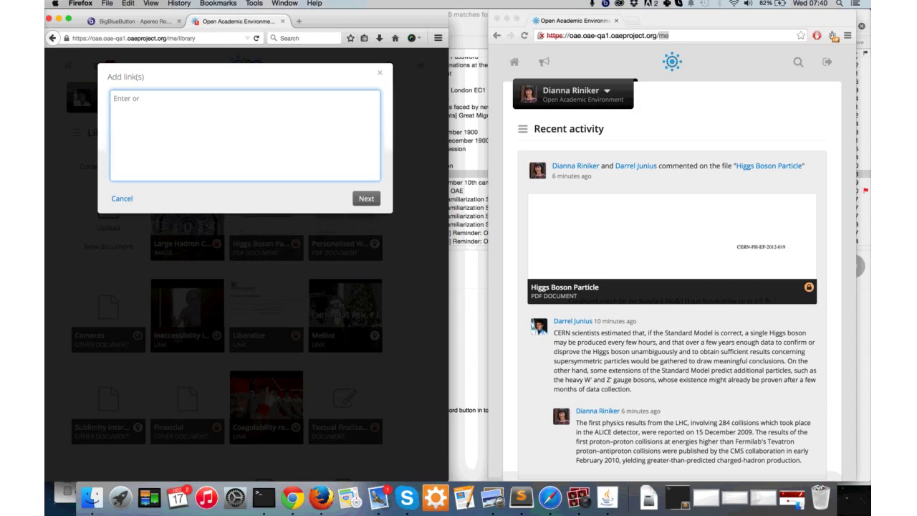
{"action": "type", "text": "http://bl"}
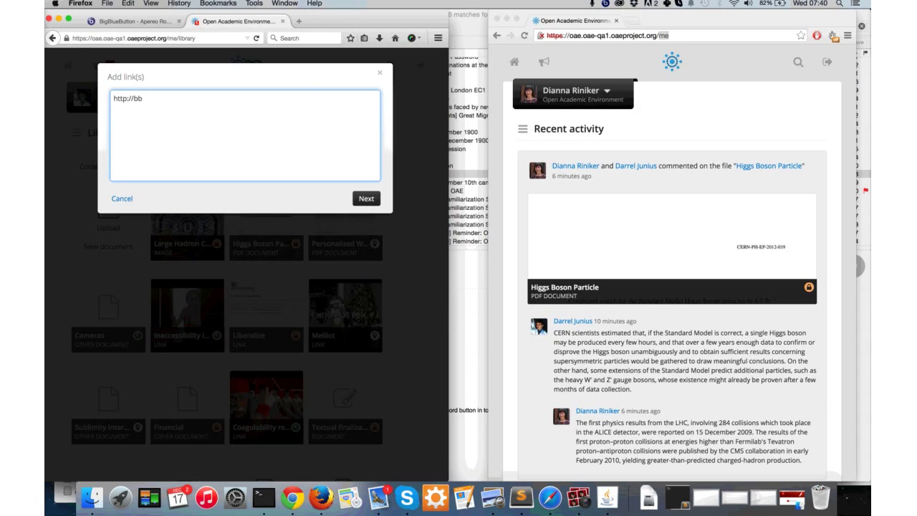
{"action": "type", "text": "c.co.uk"}
{"action": "left_click", "coordinate": [134, 98]}
{"action": "type", "text": "www."}
{"action": "key", "text": "Return"}
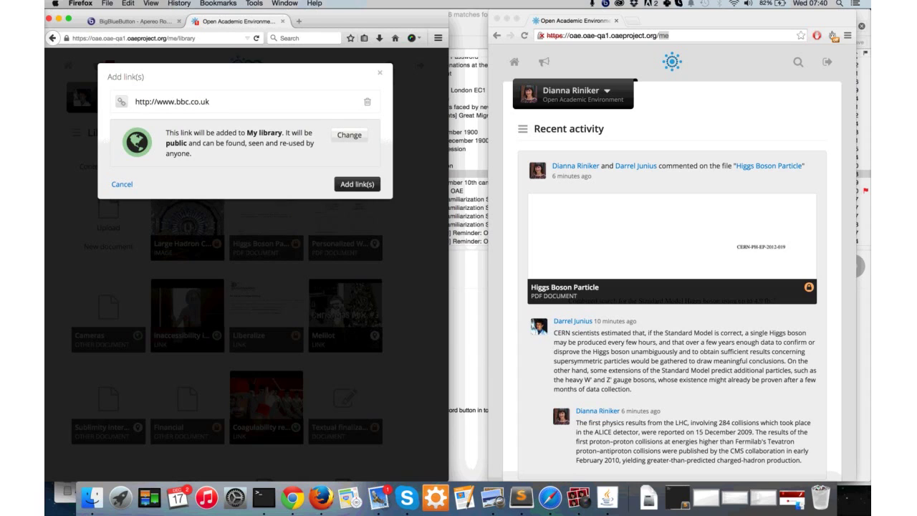
- Rename the link entry as BBC
{"action": "left_click", "coordinate": [172, 101]}
{"action": "type", "text": "B"}
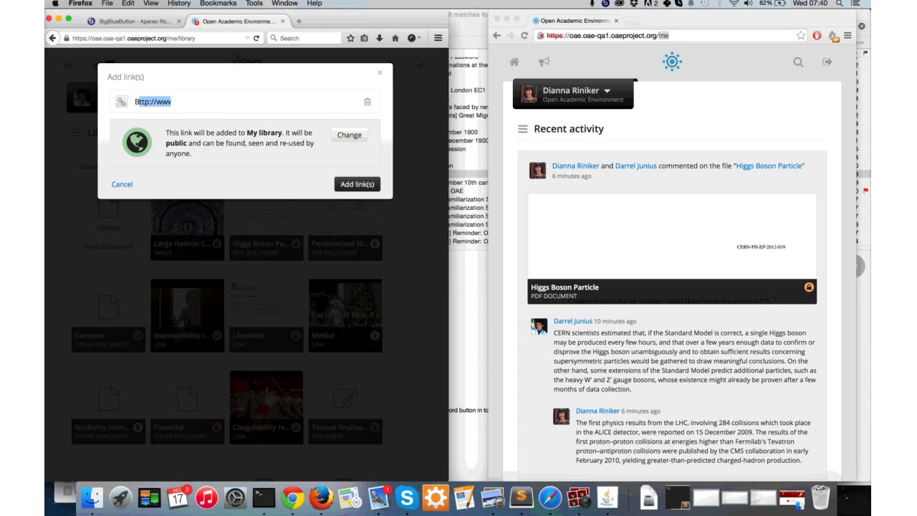
{"action": "type", "text": "BC"}
- Limit the link's visibility to Open Academic Environment, share it with the second account's user, and add it to the library
{"action": "left_click", "coordinate": [348, 134]}
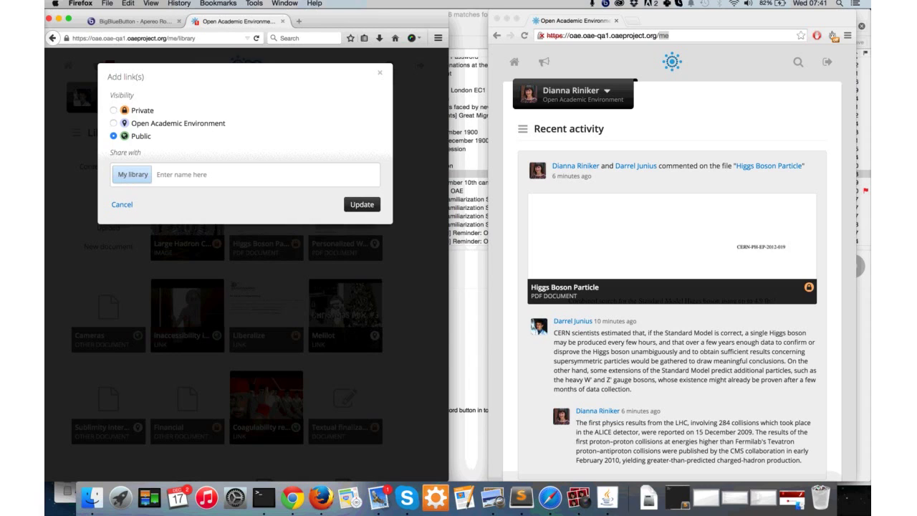
{"action": "left_click", "coordinate": [181, 174]}
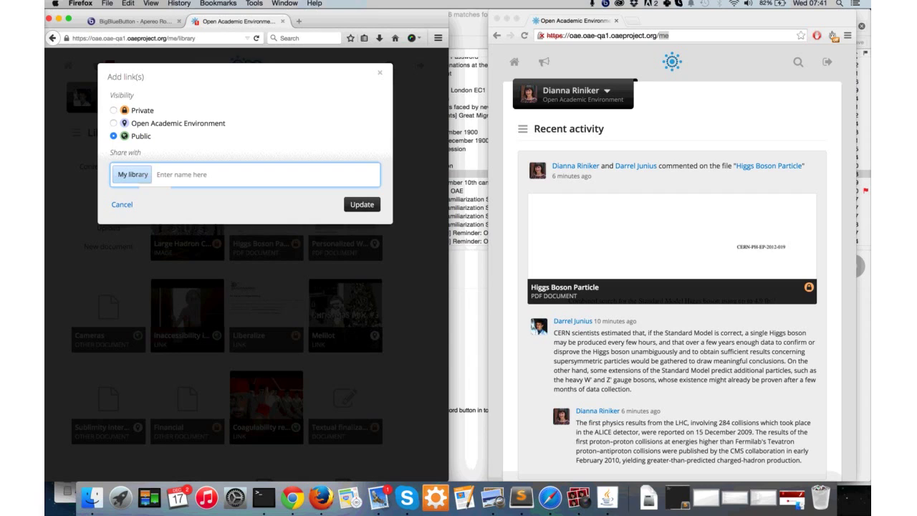
{"action": "type", "text": "Dian"}
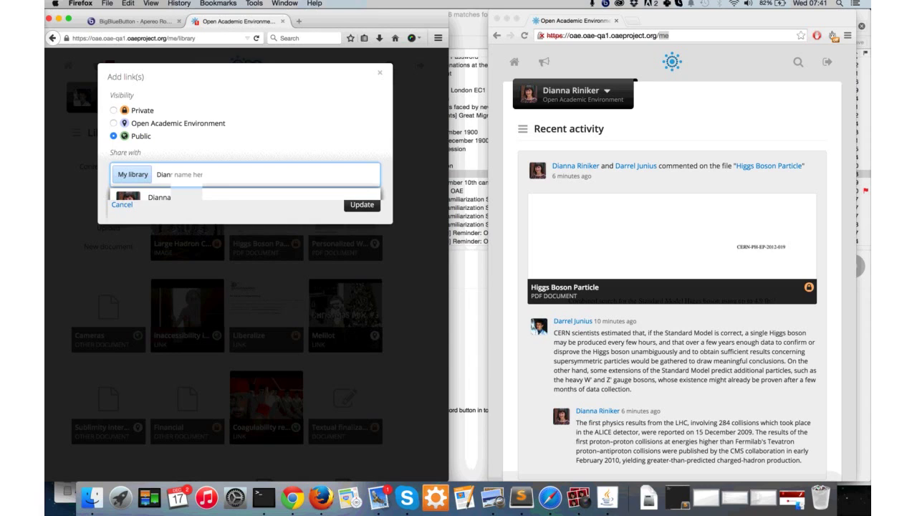
{"action": "key", "text": "Return"}
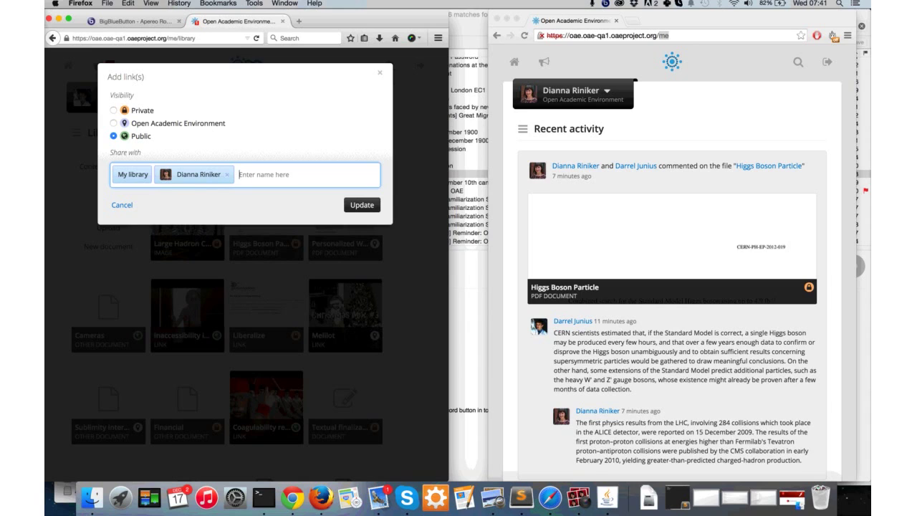
{"action": "left_click", "coordinate": [114, 124]}
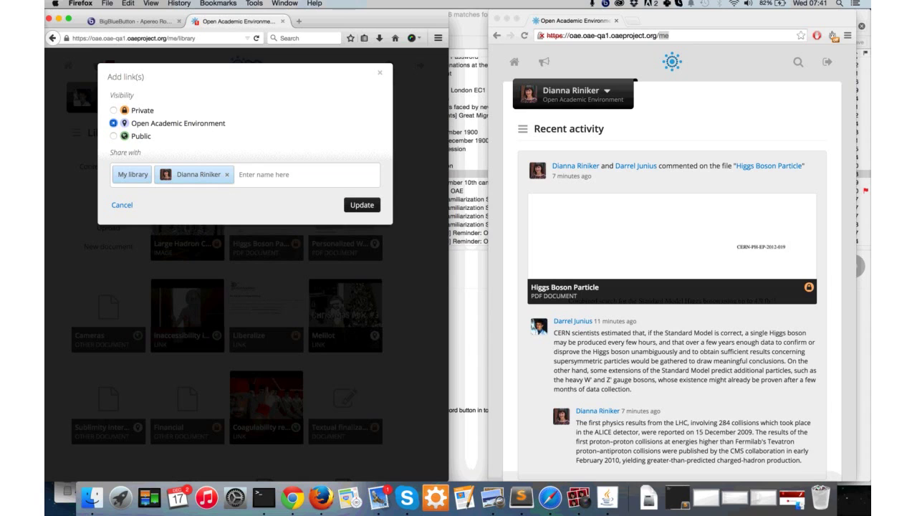
{"action": "left_click", "coordinate": [361, 205]}
{"action": "left_click", "coordinate": [356, 194]}
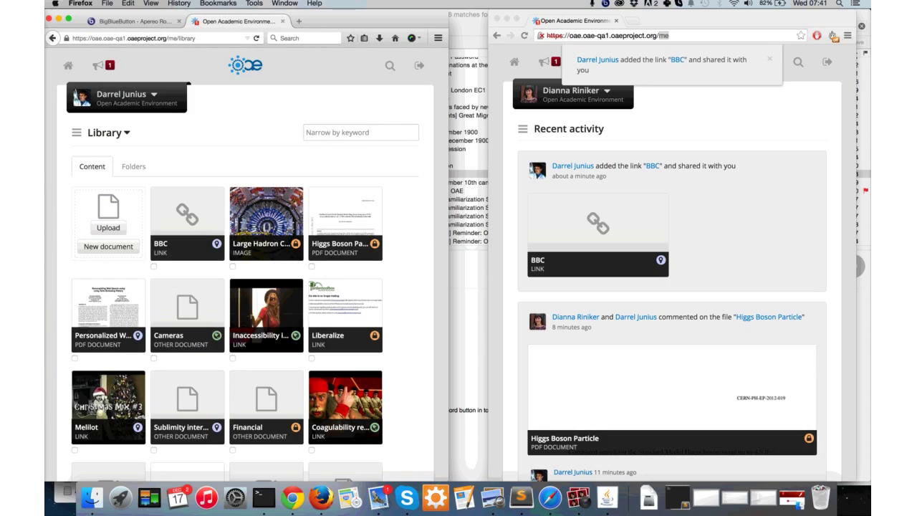
- Open the BBC link's page in Firefox and check the second account's notifications in Chrome
{"action": "key", "text": "super+Tab"}
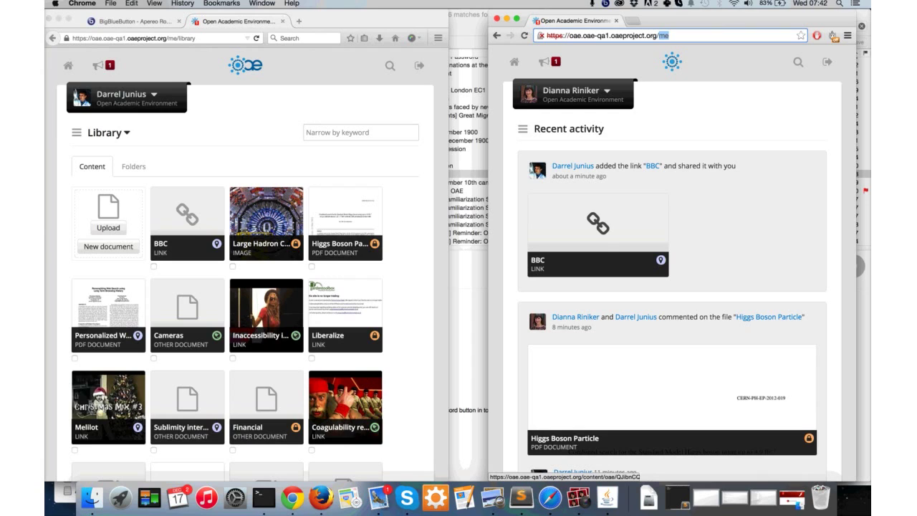
{"action": "left_click", "coordinate": [186, 222]}
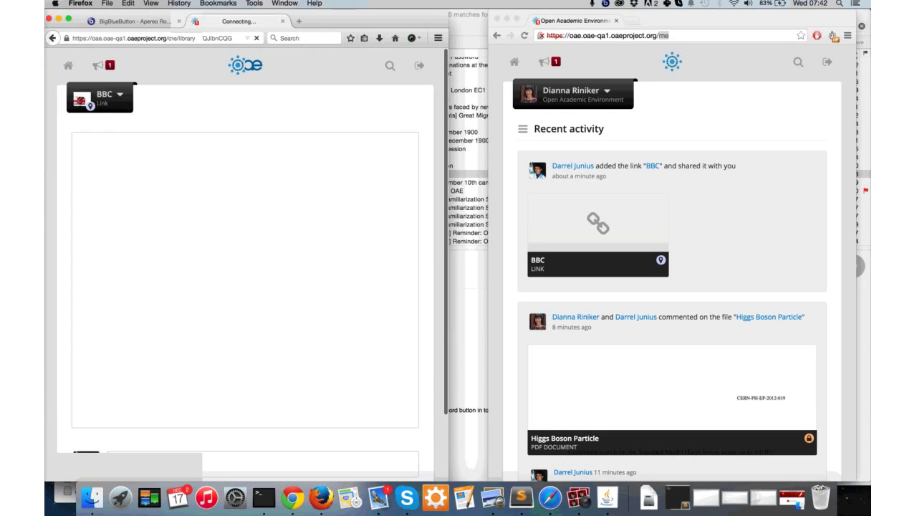
{"action": "key", "text": "super+Tab"}
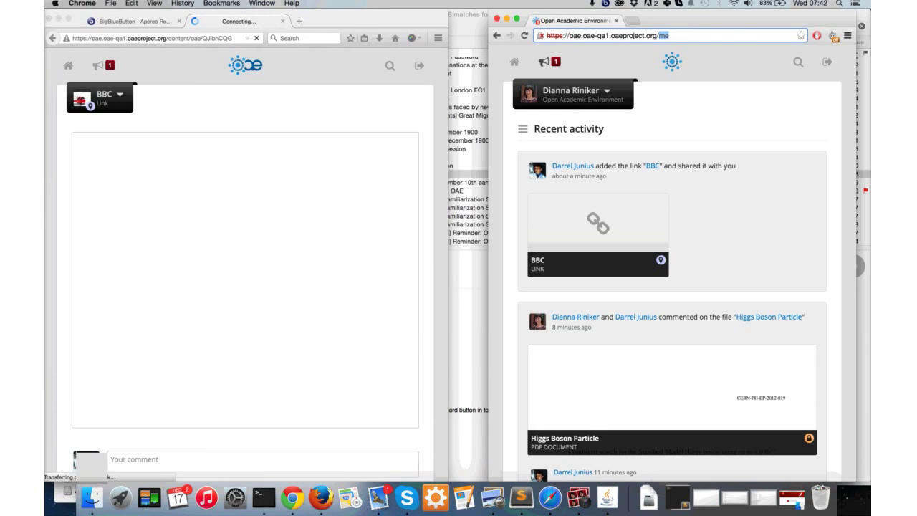
{"action": "left_click", "coordinate": [549, 61]}
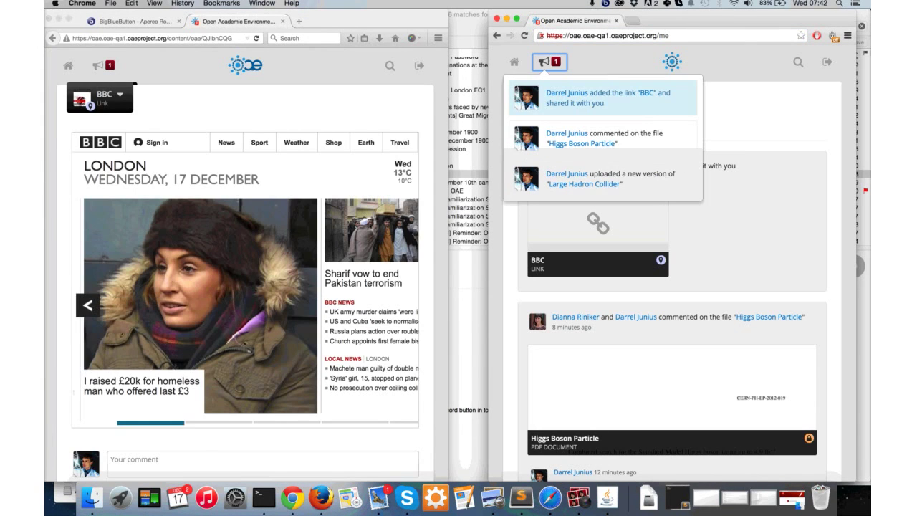
{"action": "key", "text": "Escape"}
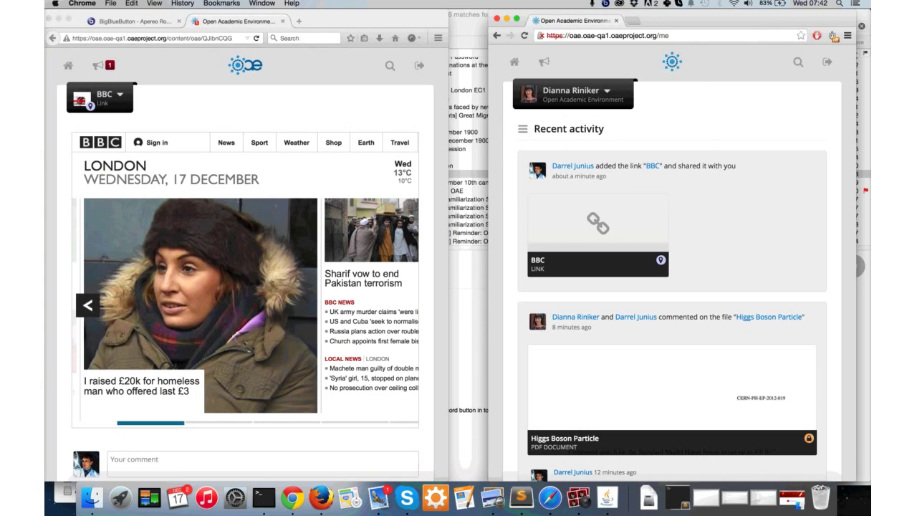
- Widen the Firefox window and look through the BBC link's management options and its embedded page
{"action": "left_click_drag", "start_coordinate": [447, 477], "coordinate": [849, 477]}
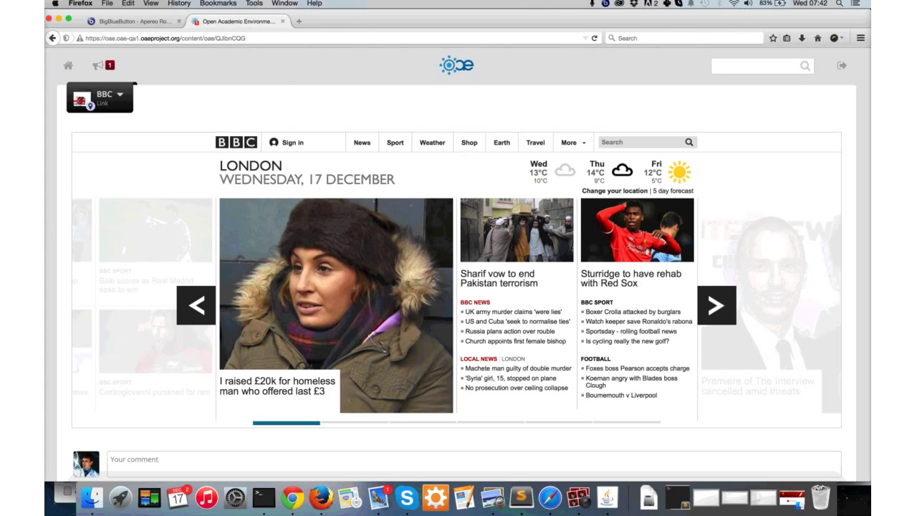
{"action": "key", "text": "Return"}
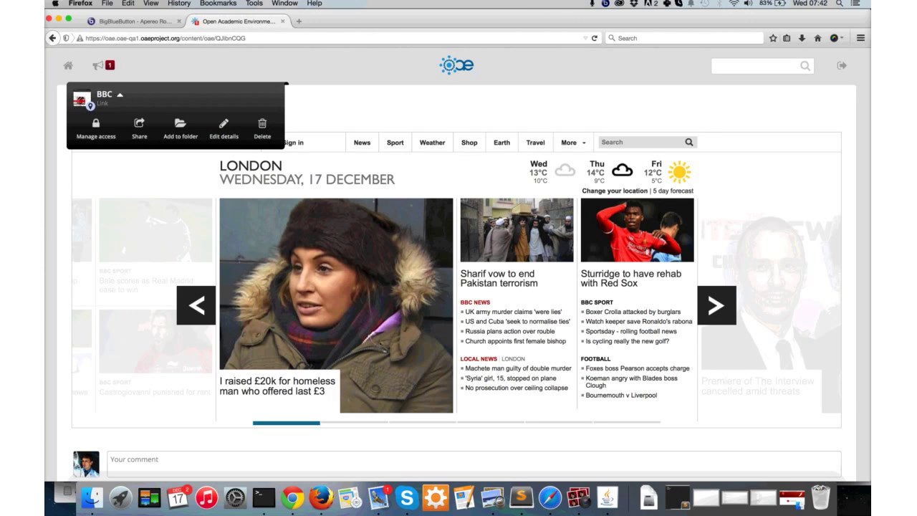
{"action": "key", "text": "Tab"}
{"action": "key", "text": "Tab"}
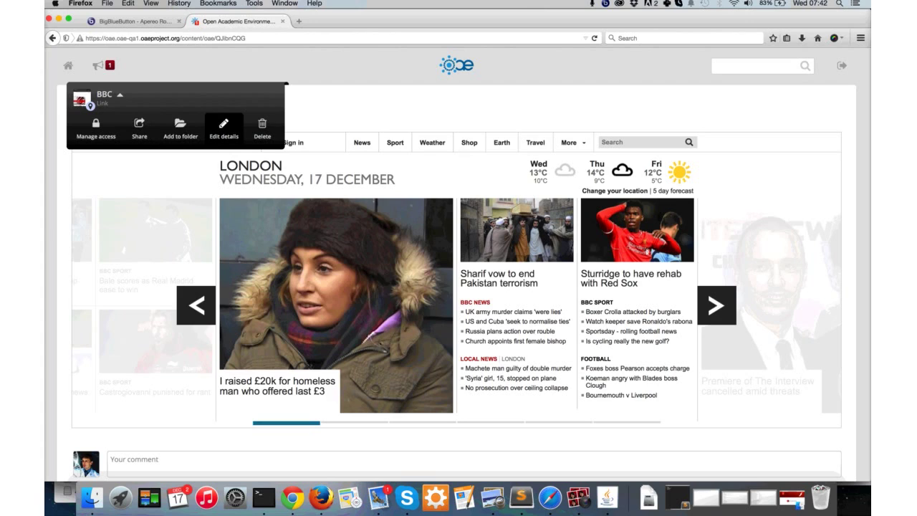
{"action": "key", "text": "Escape"}
{"action": "scroll", "coordinate": [456, 264], "scroll_direction": "down", "scroll_amount": 2}
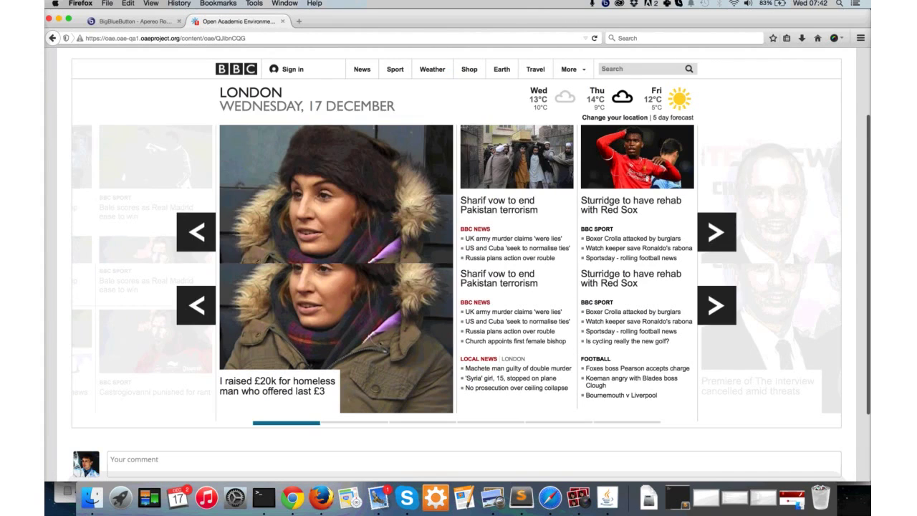
{"action": "scroll", "coordinate": [458, 286], "scroll_direction": "up", "scroll_amount": 2}
- Return to the library with Firefox narrowed beside Chrome, and start a new document titled Meeting Notes
{"action": "key", "text": "super+Left"}
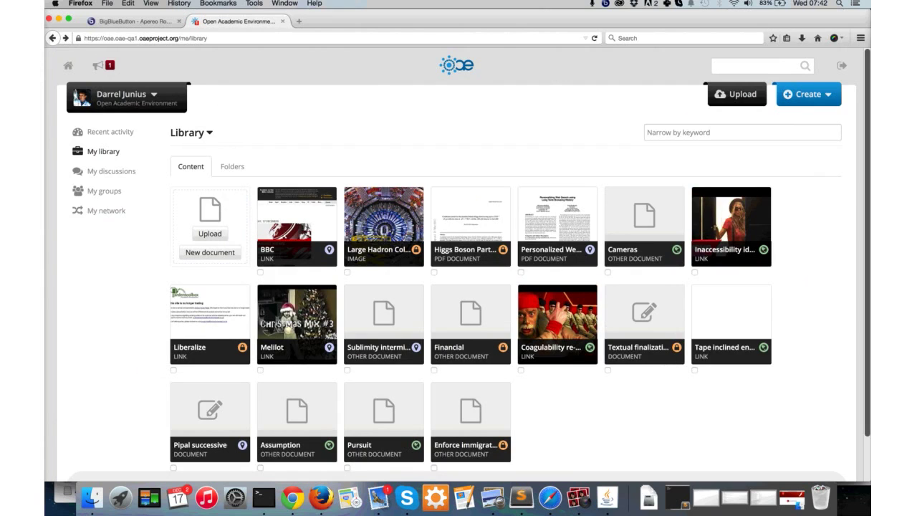
{"action": "key", "text": "alt+super+Left"}
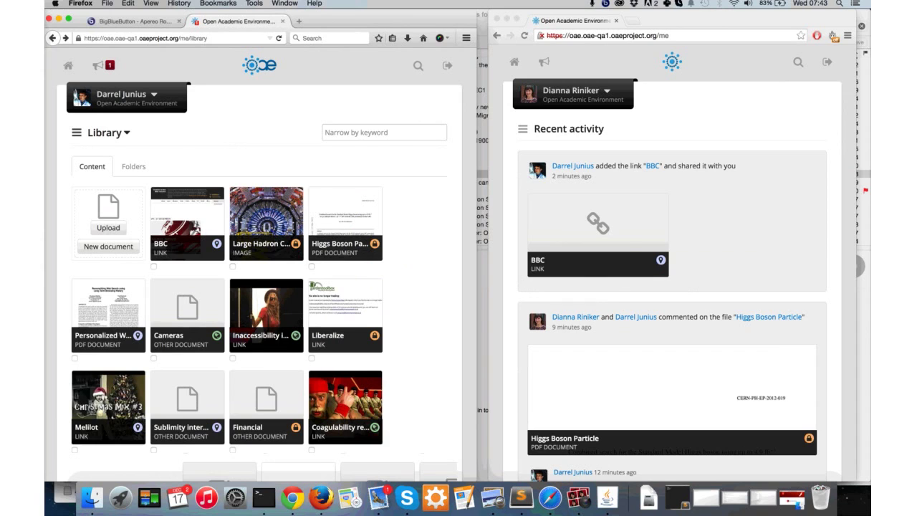
{"action": "left_click", "coordinate": [76, 132]}
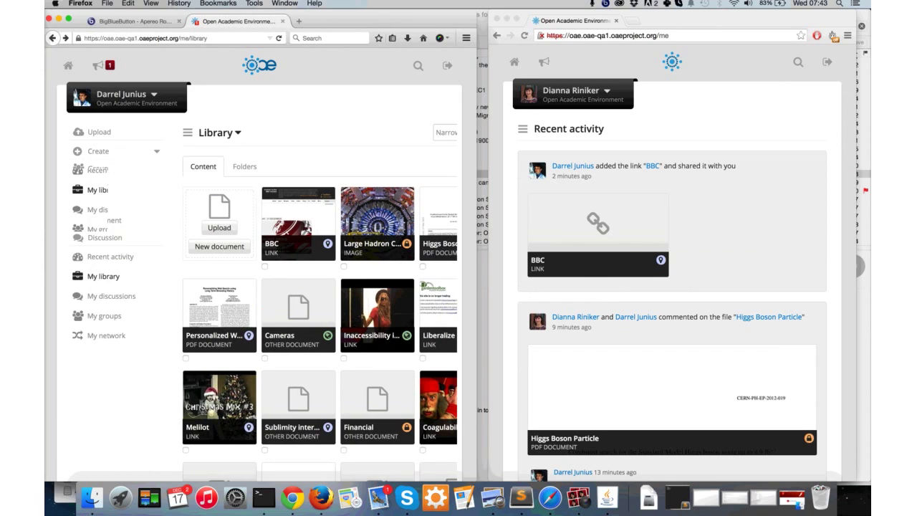
{"action": "left_click", "coordinate": [104, 220]}
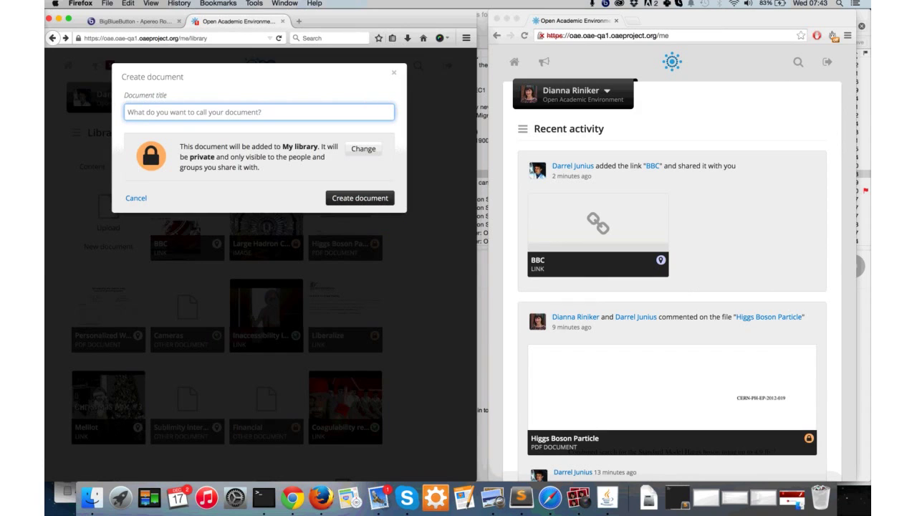
{"action": "type", "text": "Meet"}
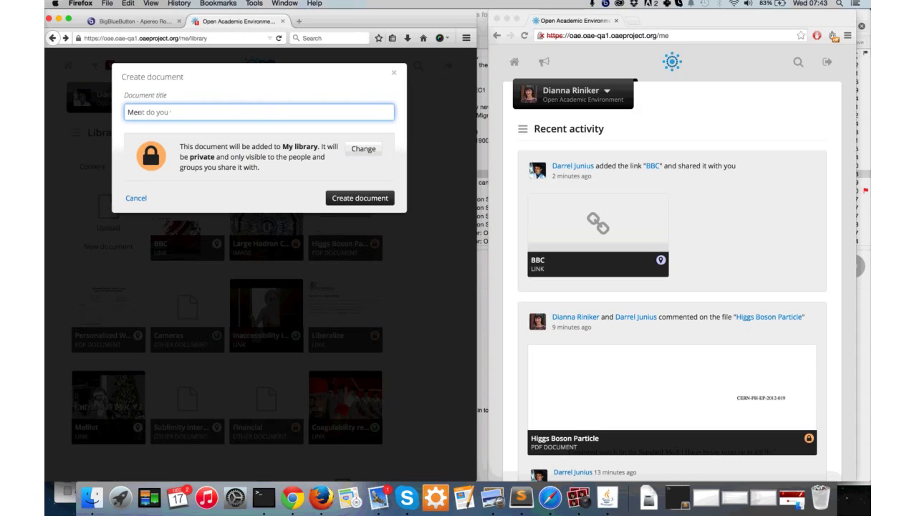
{"action": "type", "text": "ing Notes"}
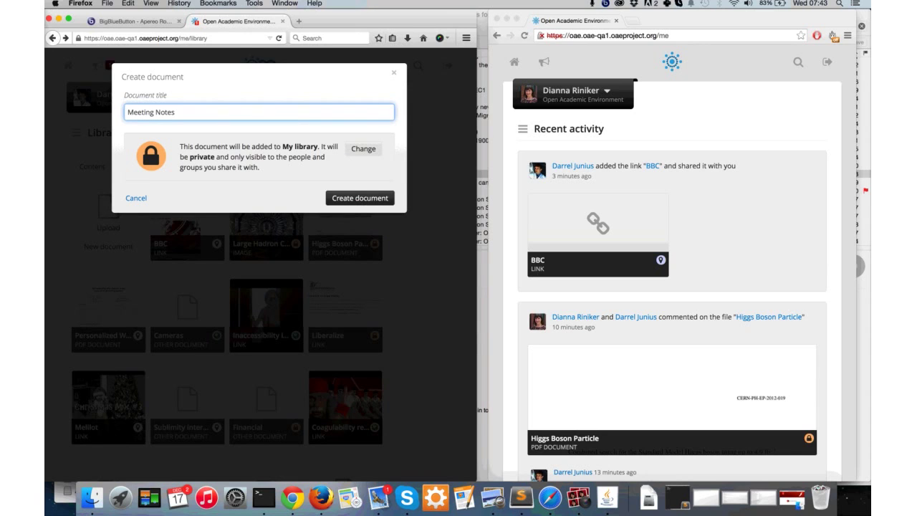
- Share the private document with the second account's user and one more colleague, and create it
{"action": "left_click", "coordinate": [363, 148]}
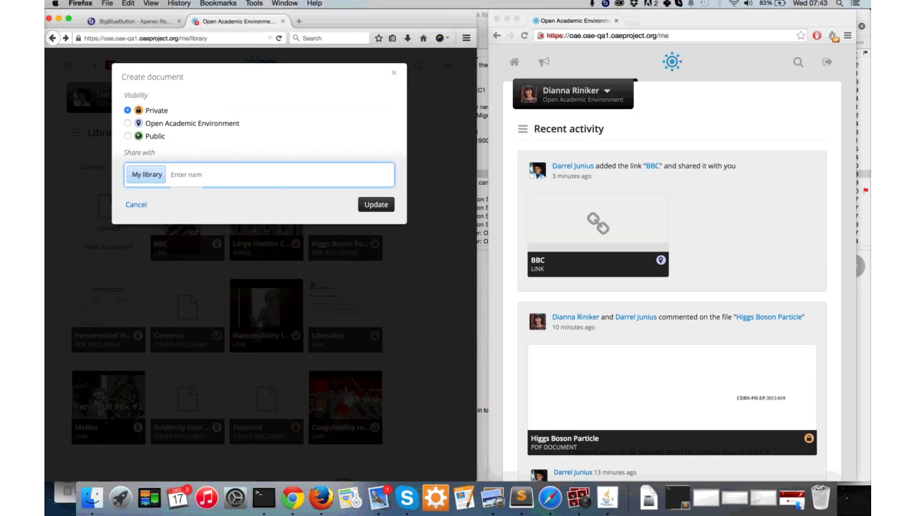
{"action": "key", "text": "Return"}
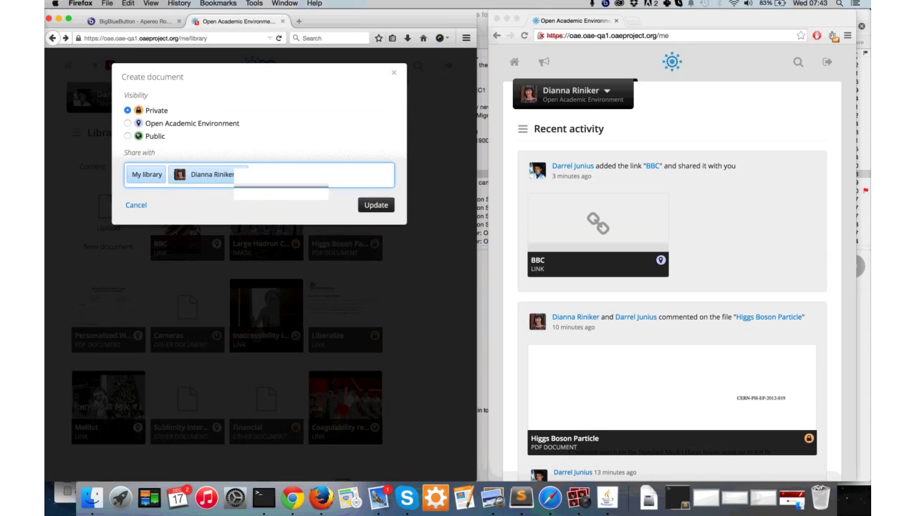
{"action": "type", "text": "john"}
{"action": "key", "text": "Return"}
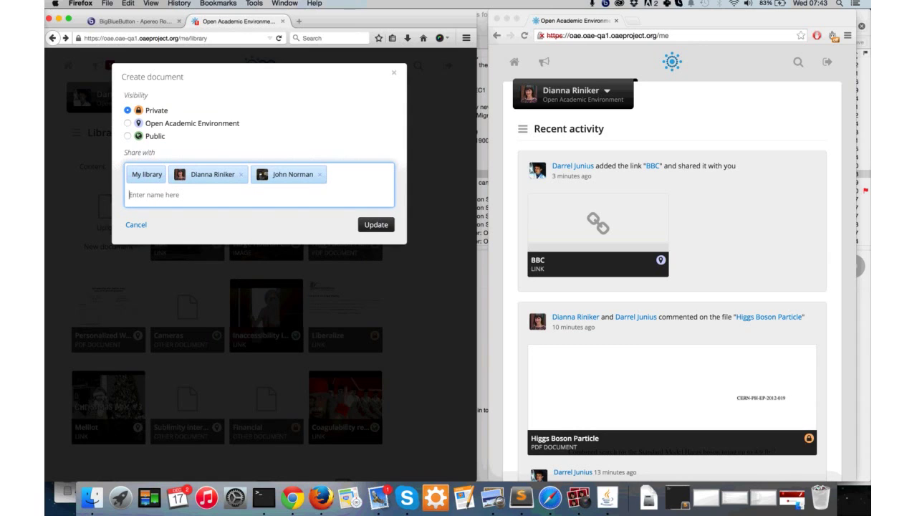
{"action": "left_click", "coordinate": [375, 224]}
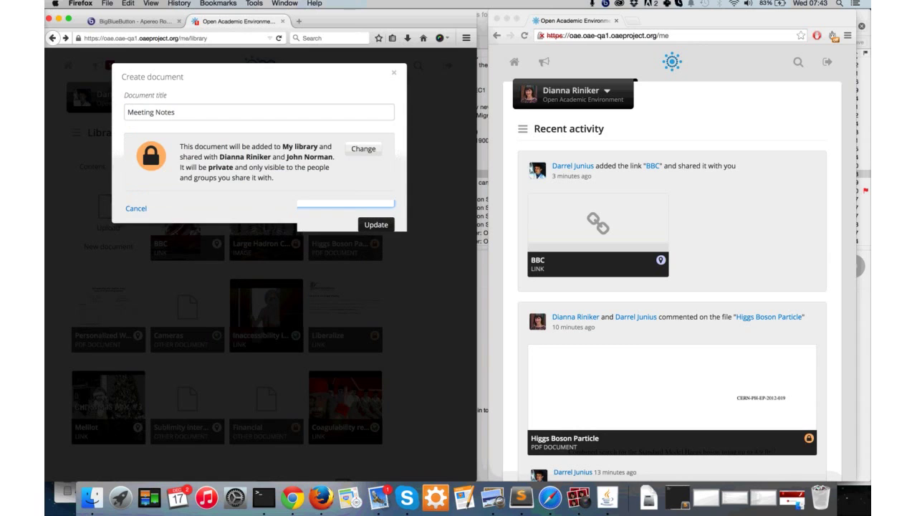
{"action": "key", "text": "Return"}
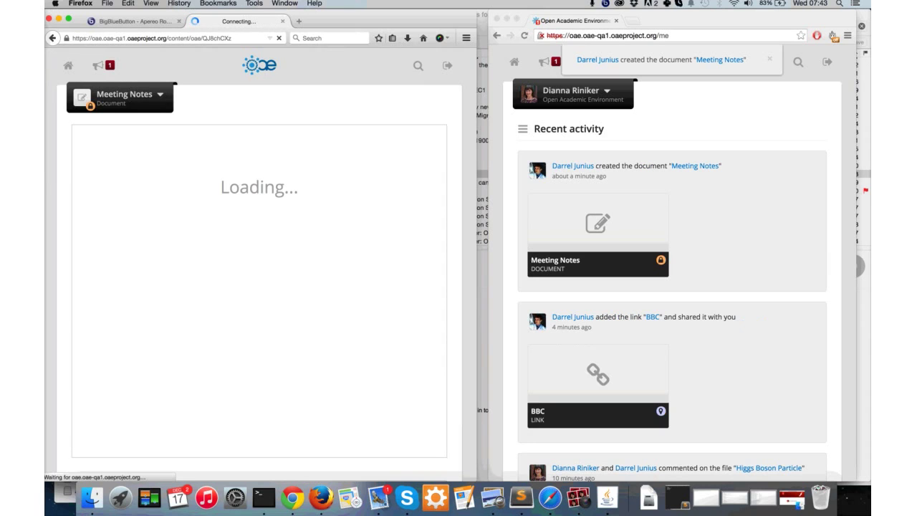
- Check the second account's feed in Chrome, and clear all the default Etherpad text from the Meeting Notes document in Firefox
{"action": "key", "text": "super+Tab"}
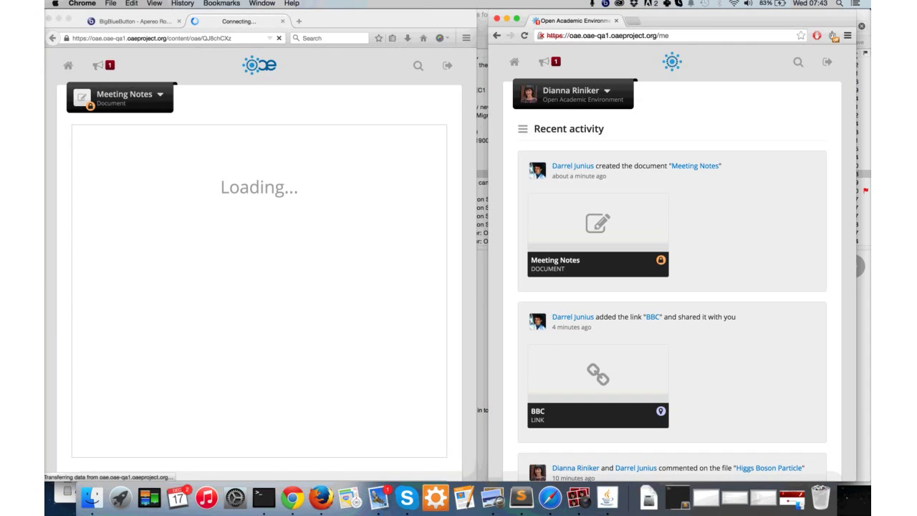
{"action": "key", "text": "super+Tab"}
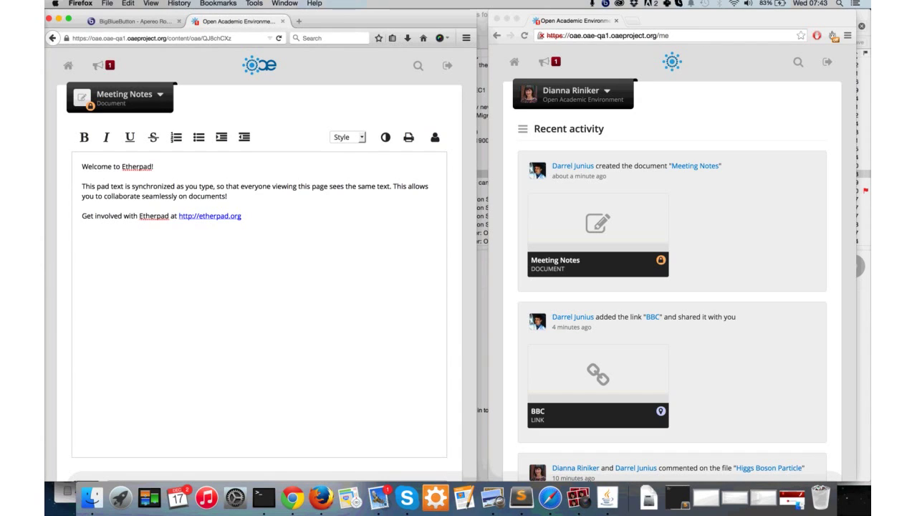
{"action": "left_click_drag", "start_coordinate": [241, 216], "coordinate": [82, 166]}
{"action": "key", "text": "BackSpace"}
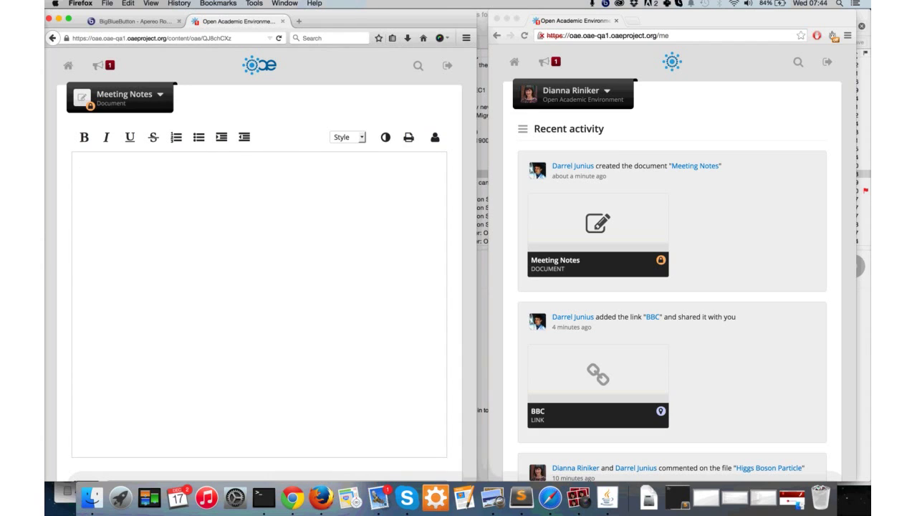
- Open Meeting Notes in Chrome, and copy the quark-gluon plasma paragraph from collider.html in Sublime Text into the document in Firefox
{"action": "left_click", "coordinate": [597, 223]}
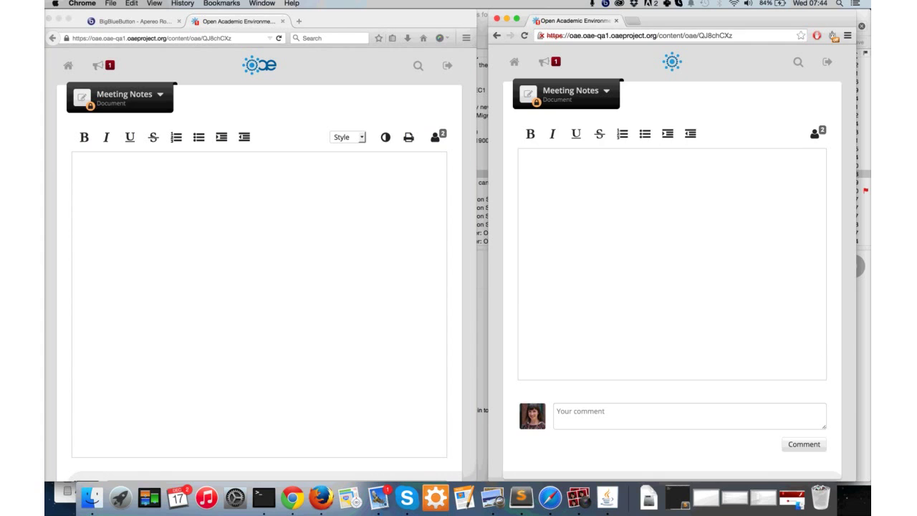
{"action": "left_click", "coordinate": [82, 166]}
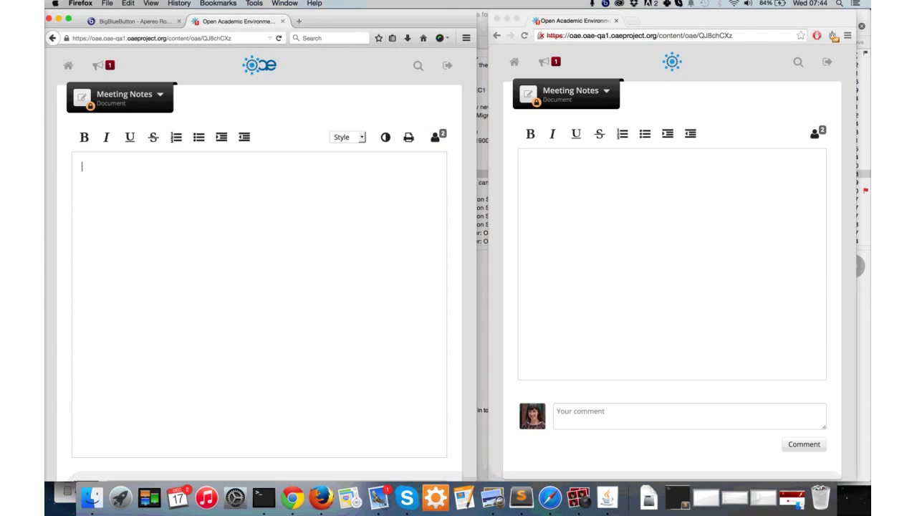
{"action": "key", "text": "super+Tab"}
{"action": "left_click_drag", "start_coordinate": [302, 278], "coordinate": [75, 251]}
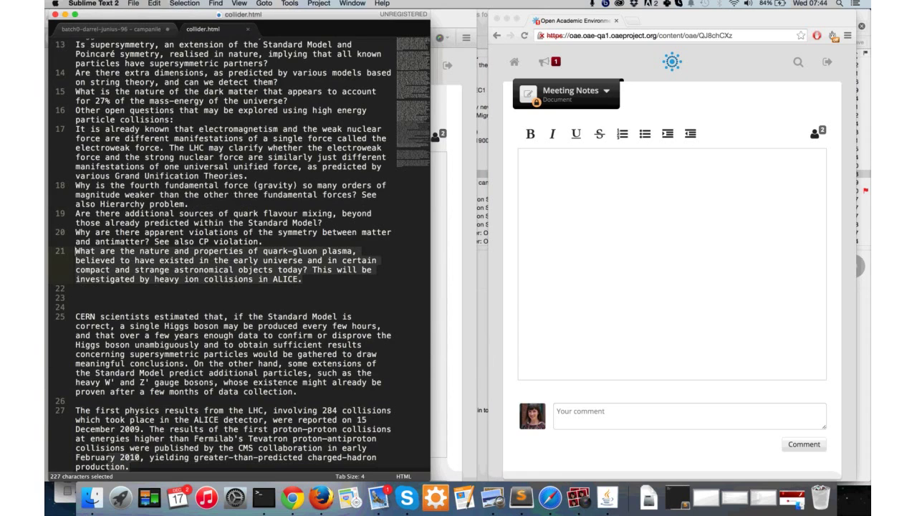
{"action": "key", "text": "super+c"}
{"action": "key", "text": "super+Tab"}
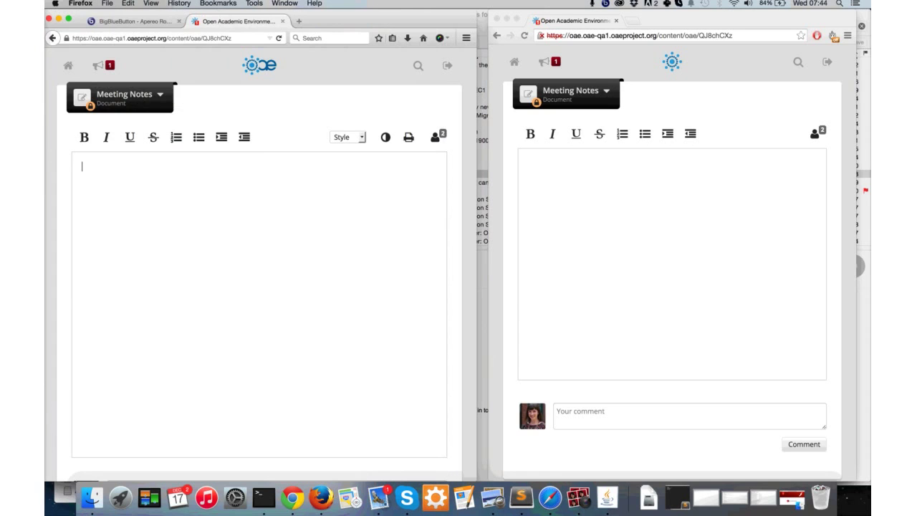
{"action": "key", "text": "super+v"}
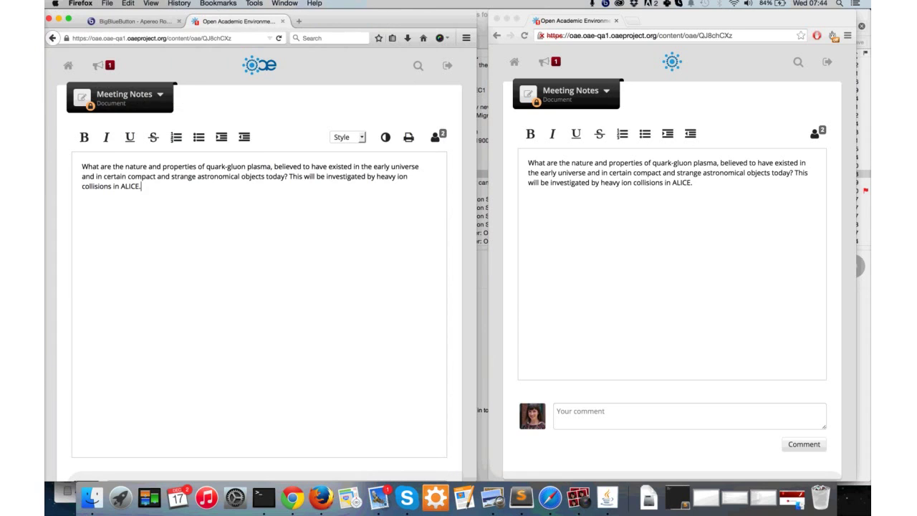
- In Chrome, delete one "l" from the word "collisions" in Meeting Notes and insert "dkpwas da" in its place
{"action": "left_click", "coordinate": [527, 163]}
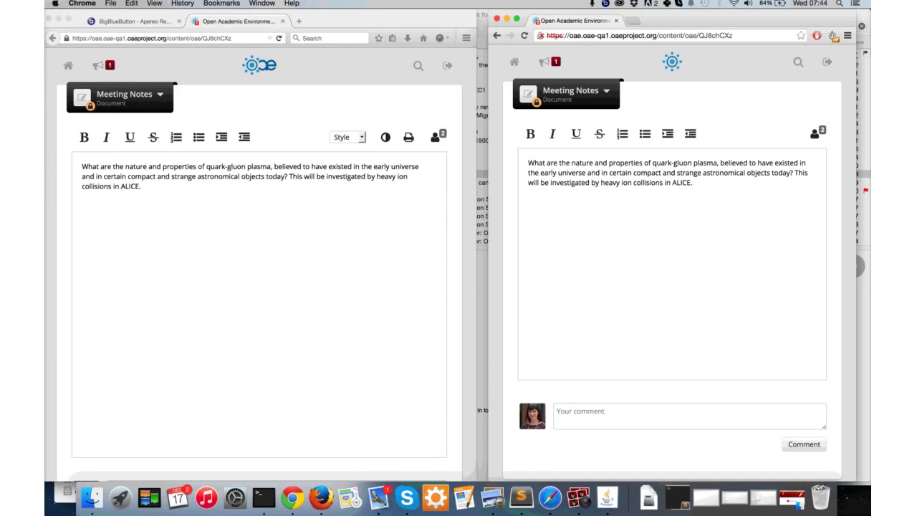
{"action": "key", "text": "Right"}
{"action": "key", "text": "Right"}
{"action": "key", "text": "Right"}
{"action": "key", "text": "BackSpace"}
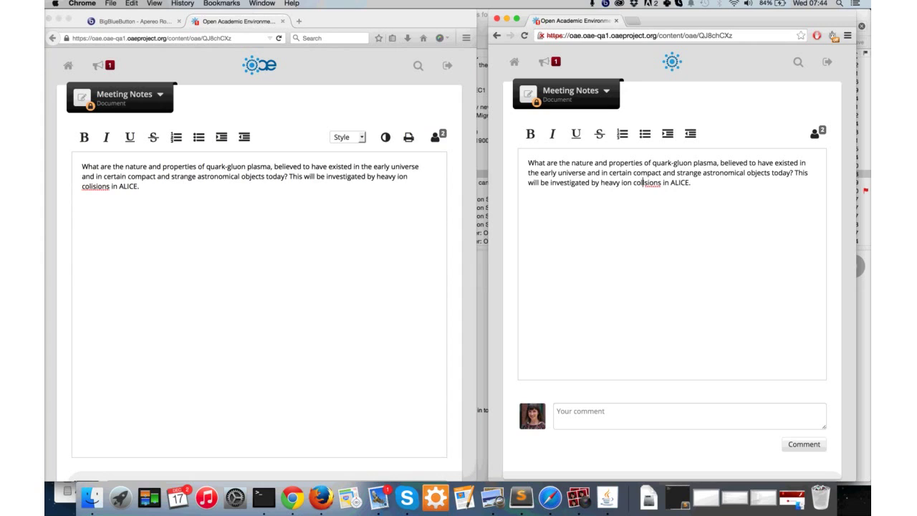
{"action": "type", "text": "dkpwas da"}
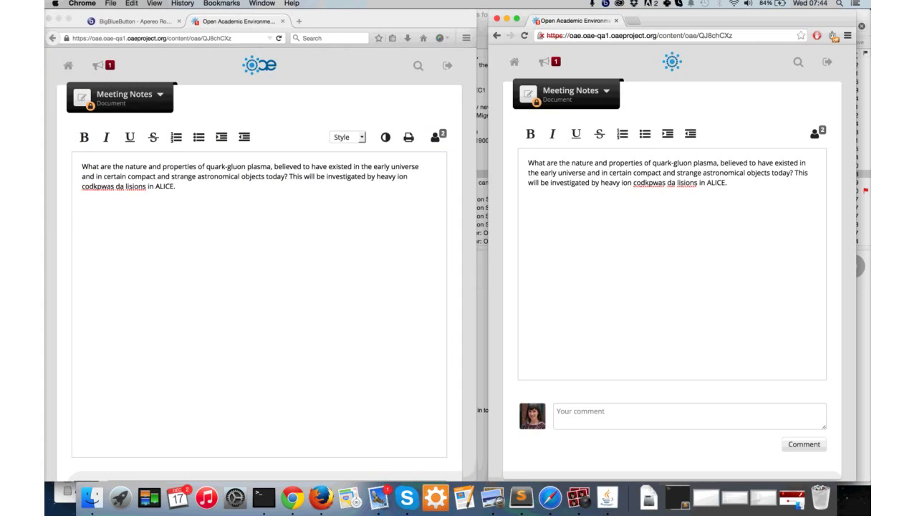
- Save the current revision of Meeting Notes in Firefox, and dismiss the confirmation and the pad settings
{"action": "left_click", "coordinate": [175, 186]}
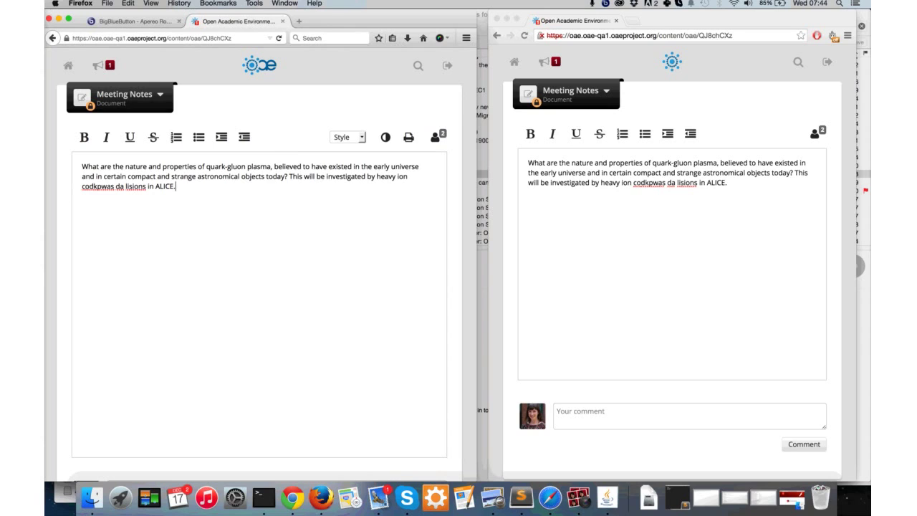
{"action": "key", "text": "super+s"}
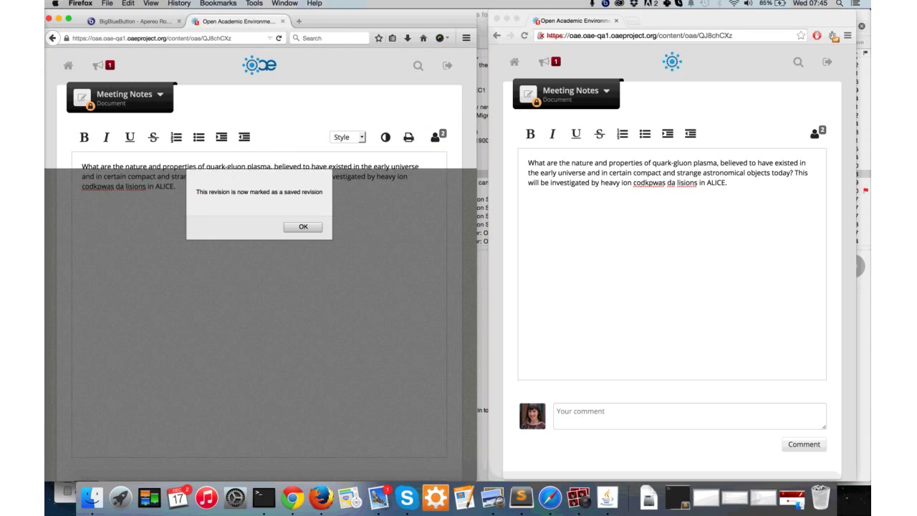
{"action": "key", "text": "Return"}
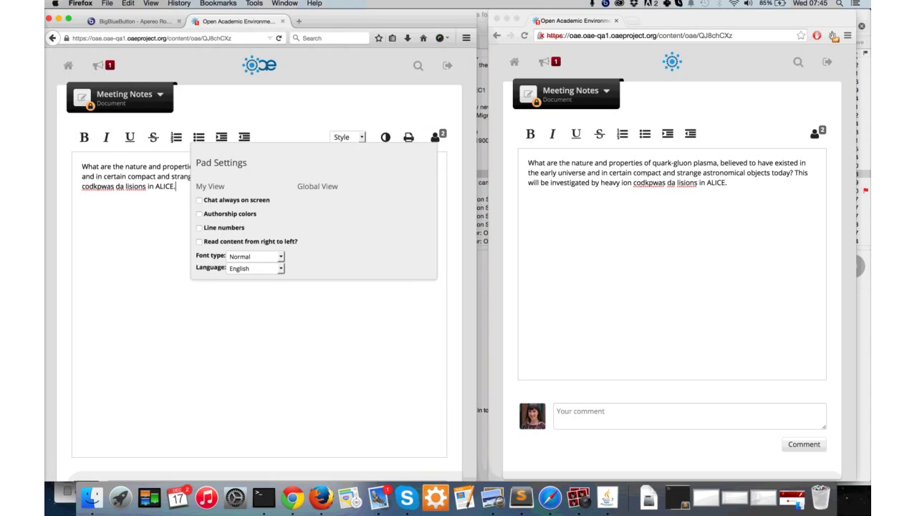
{"action": "key", "text": "Escape"}
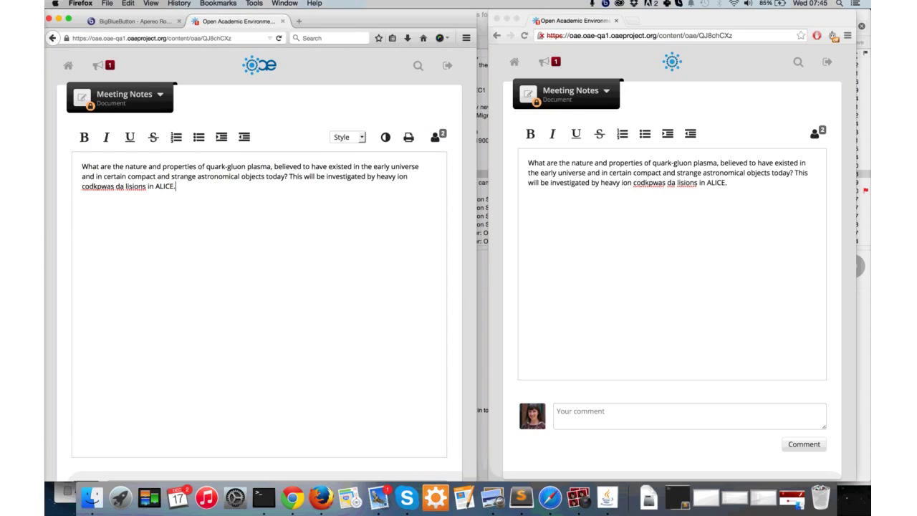
- View the Meeting Notes collaborator list, the pad sharing links and the comment area beneath the text
{"action": "left_click", "coordinate": [435, 137]}
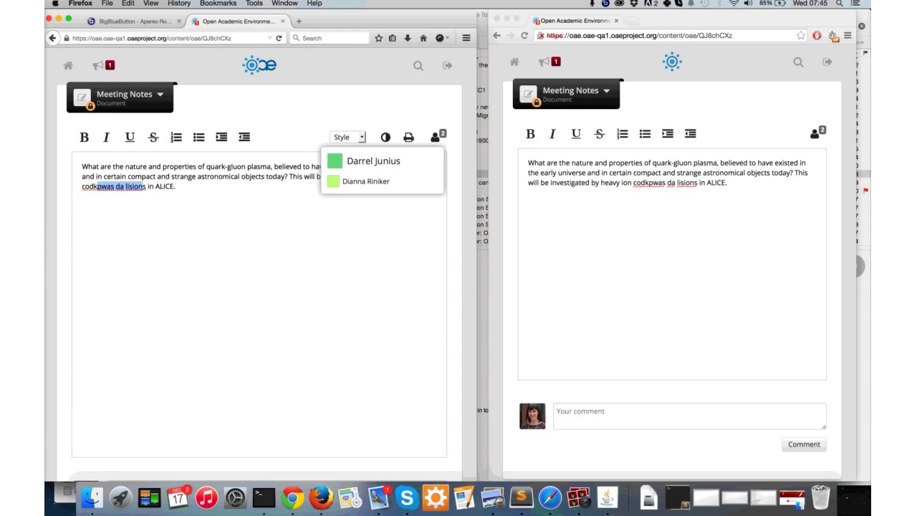
{"action": "left_click", "coordinate": [311, 166]}
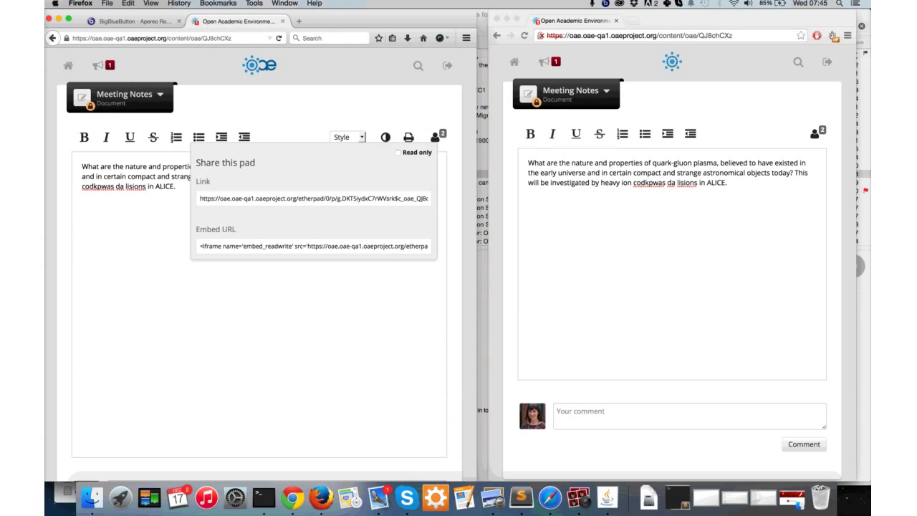
{"action": "key", "text": "Escape"}
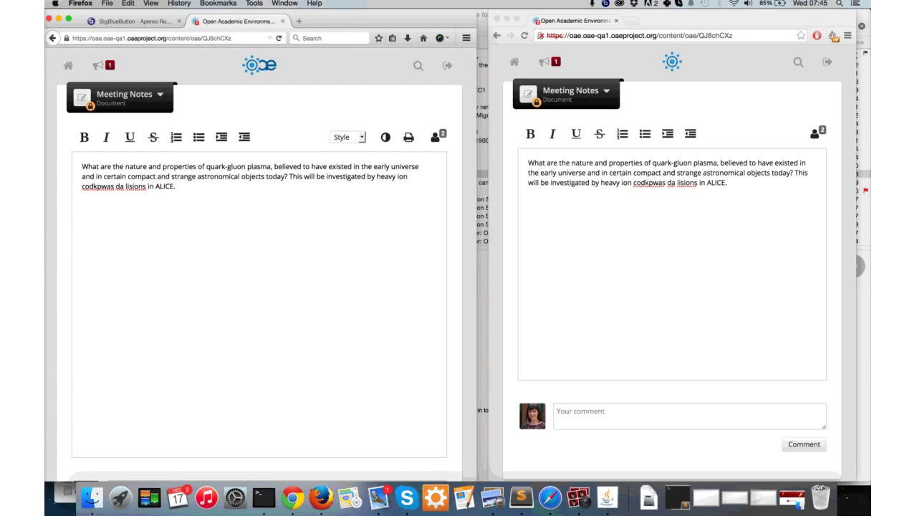
{"action": "scroll", "coordinate": [259, 257], "scroll_direction": "down", "scroll_amount": 3}
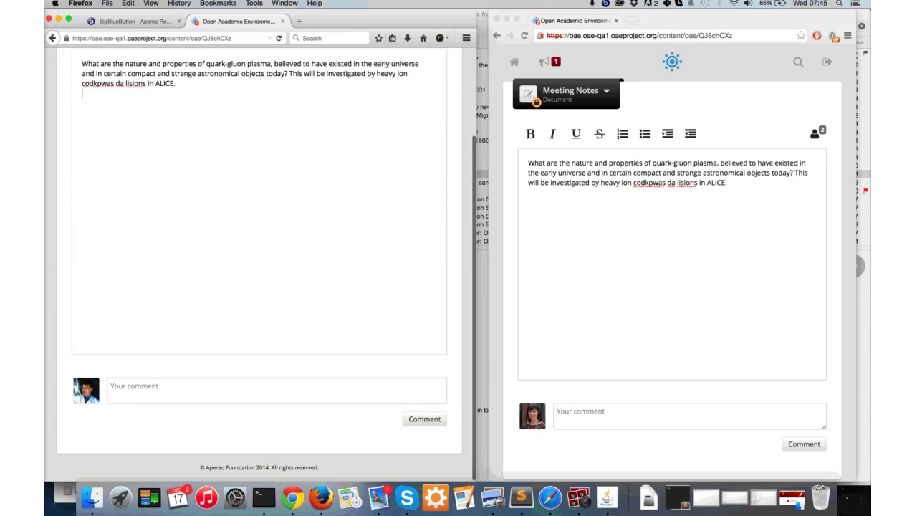
{"action": "scroll", "coordinate": [260, 258], "scroll_direction": "up", "scroll_amount": 3}
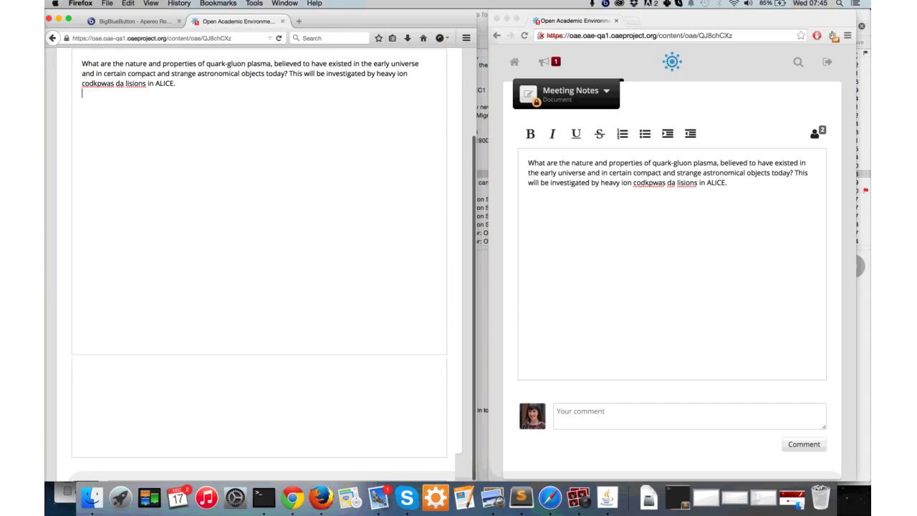
- Try to set the third member's access to Meeting Notes to Can view, leaving the access settings without saving
{"action": "left_click", "coordinate": [123, 97]}
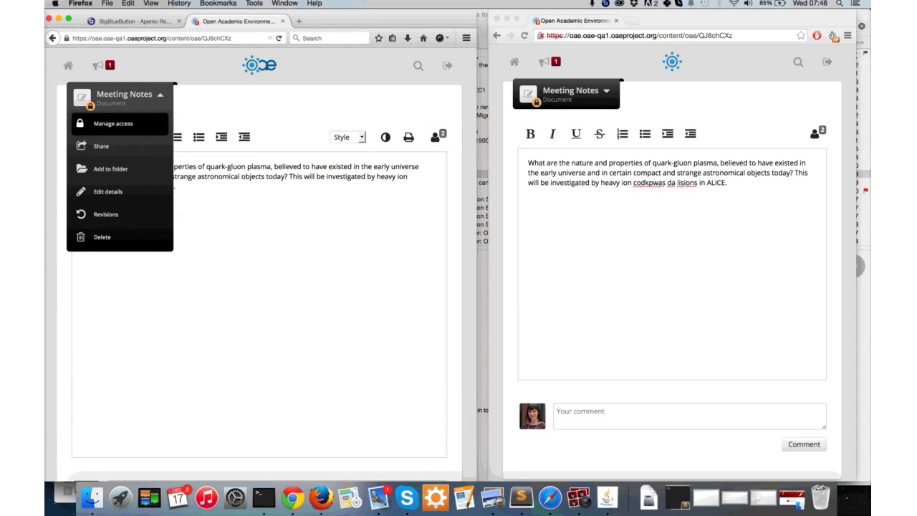
{"action": "left_click", "coordinate": [113, 124]}
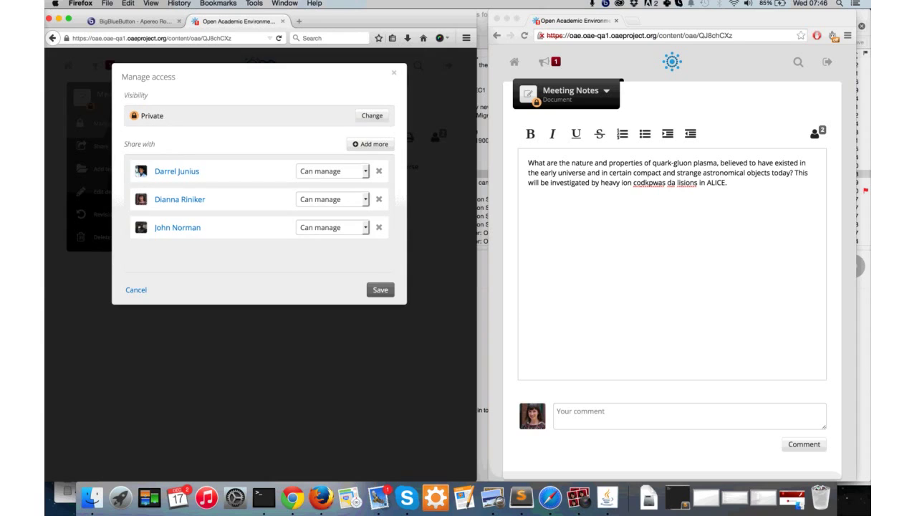
{"action": "left_click", "coordinate": [332, 227]}
{"action": "left_click", "coordinate": [313, 239]}
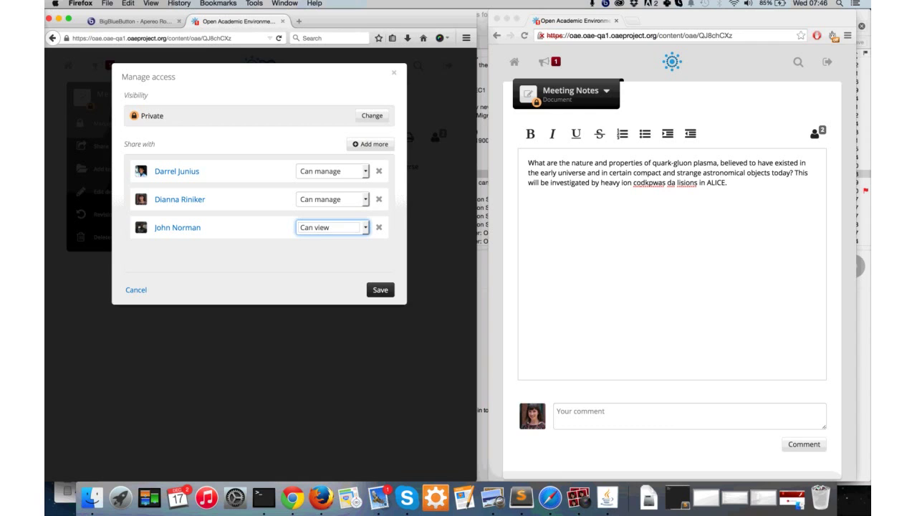
{"action": "key", "text": "Escape"}
- Check the second account's recent activity in Chrome, and view the revision history of Meeting Notes in Firefox
{"action": "left_click", "coordinate": [677, 182]}
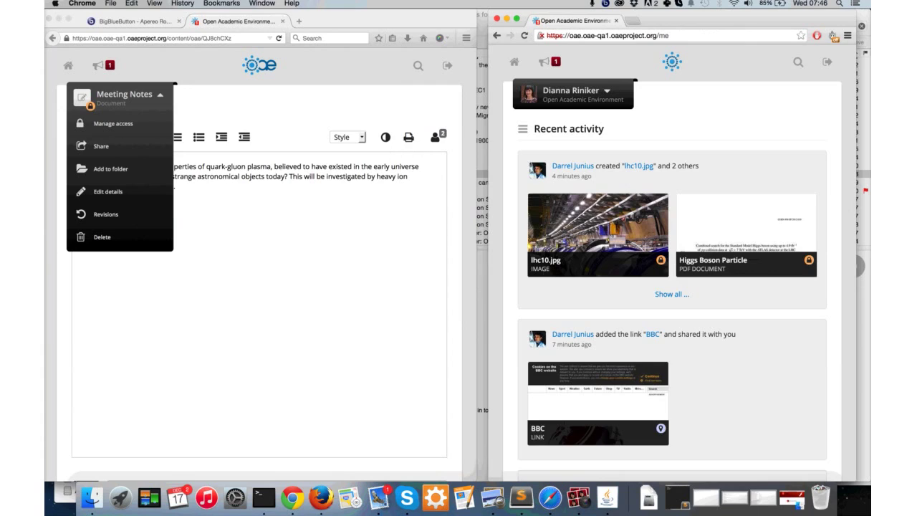
{"action": "left_click", "coordinate": [106, 214]}
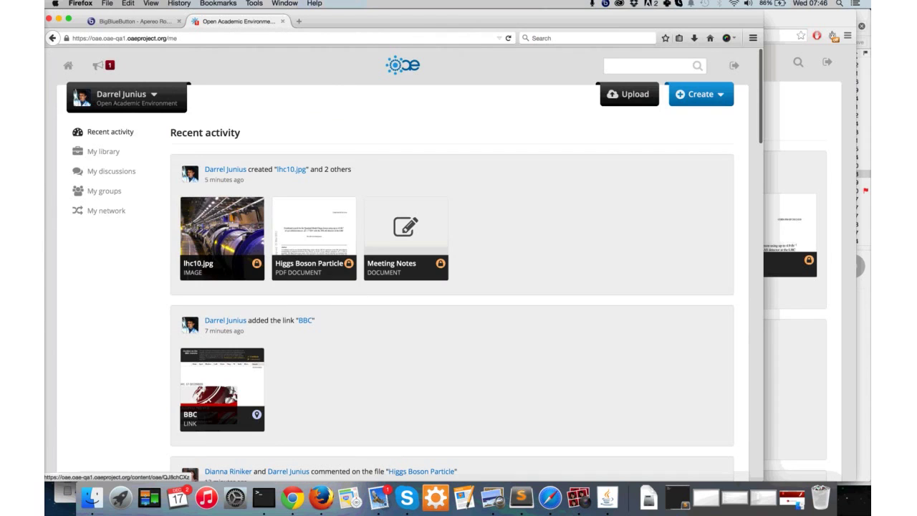
{"action": "left_click", "coordinate": [405, 228]}
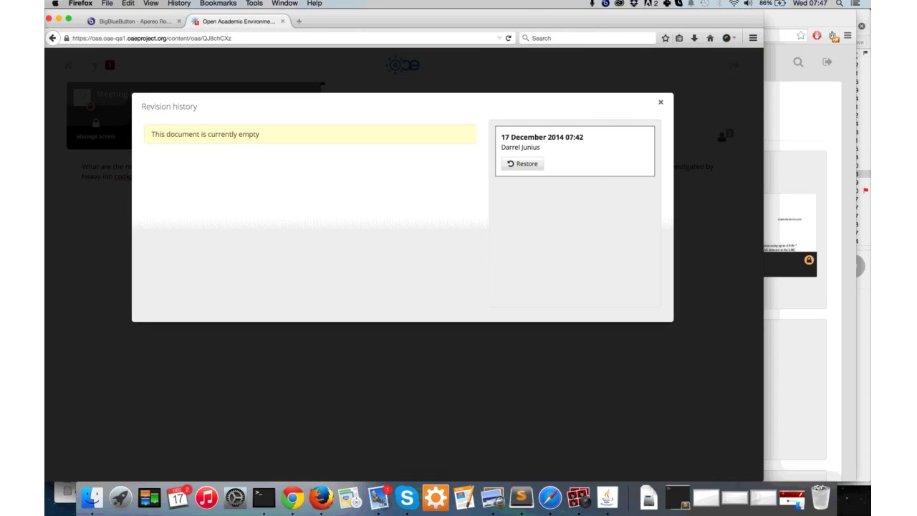
{"action": "left_click", "coordinate": [660, 101]}
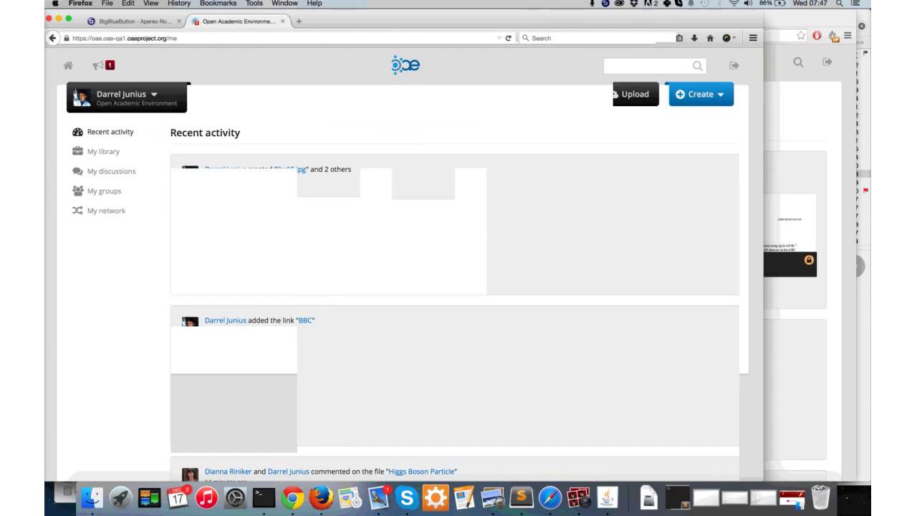
- Create a private folder named Higgs Boson Particle in the first account's library
{"action": "left_click", "coordinate": [103, 151]}
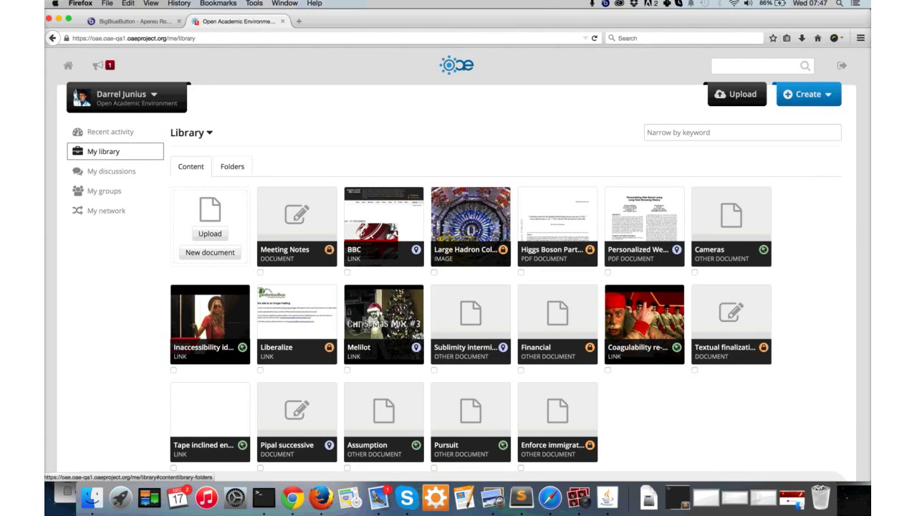
{"action": "left_click", "coordinate": [232, 166]}
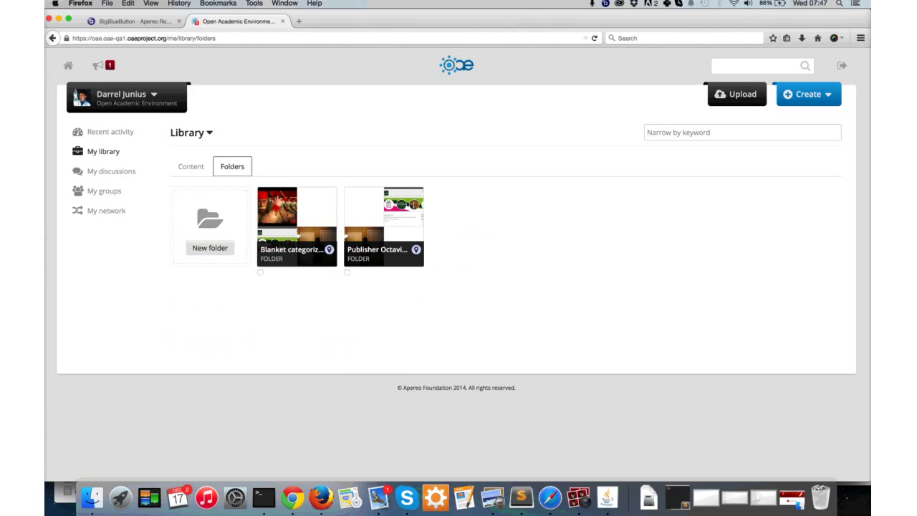
{"action": "left_click", "coordinate": [210, 248]}
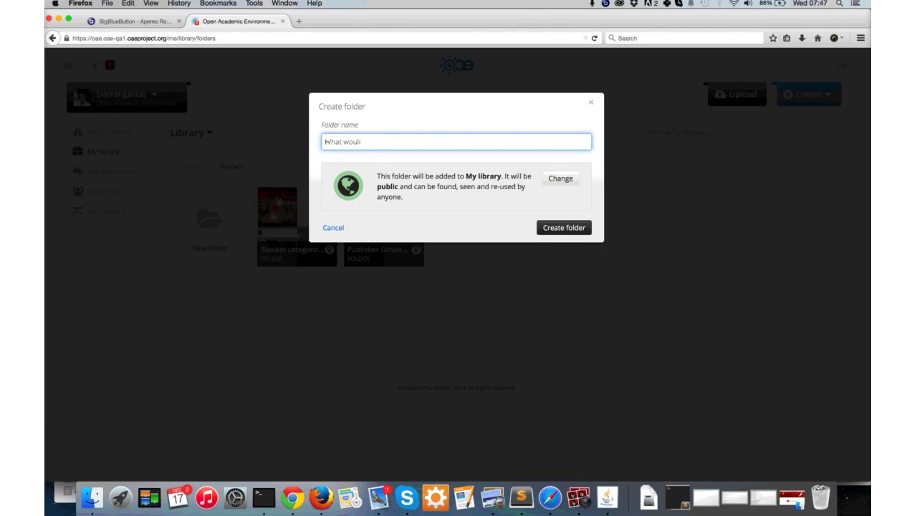
{"action": "type", "text": "Higgs Boson Particle"}
{"action": "left_click", "coordinate": [560, 178]}
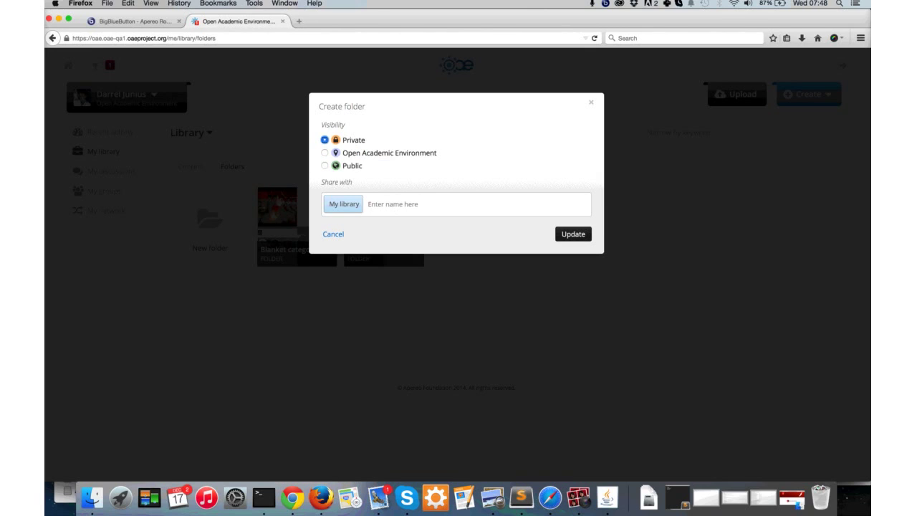
{"action": "left_click", "coordinate": [573, 233]}
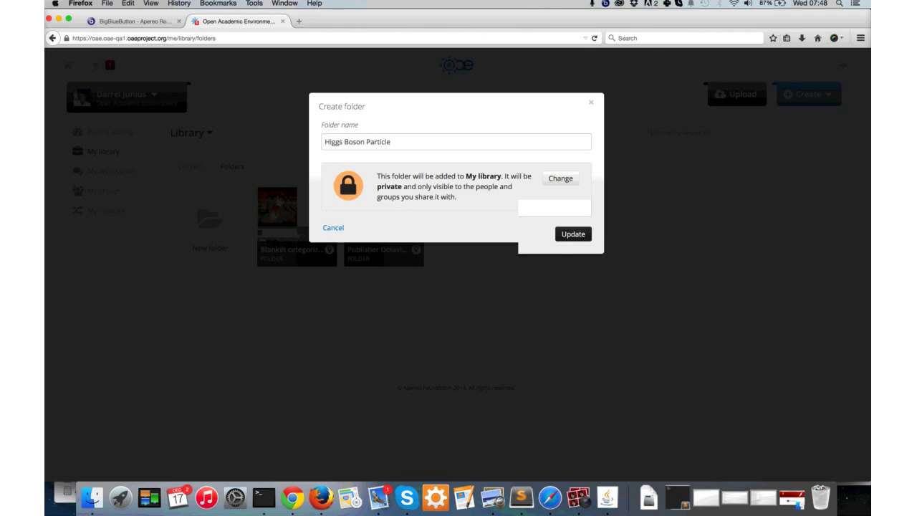
{"action": "left_click", "coordinate": [573, 229]}
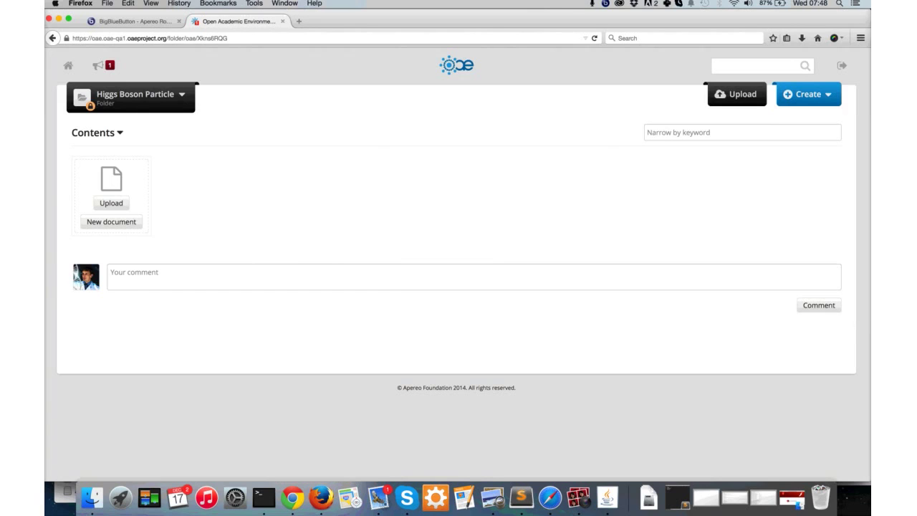
- Add the second account's user to the Higgs Boson Particle folder with Can manage access and save the access settings
{"action": "left_click", "coordinate": [140, 97]}
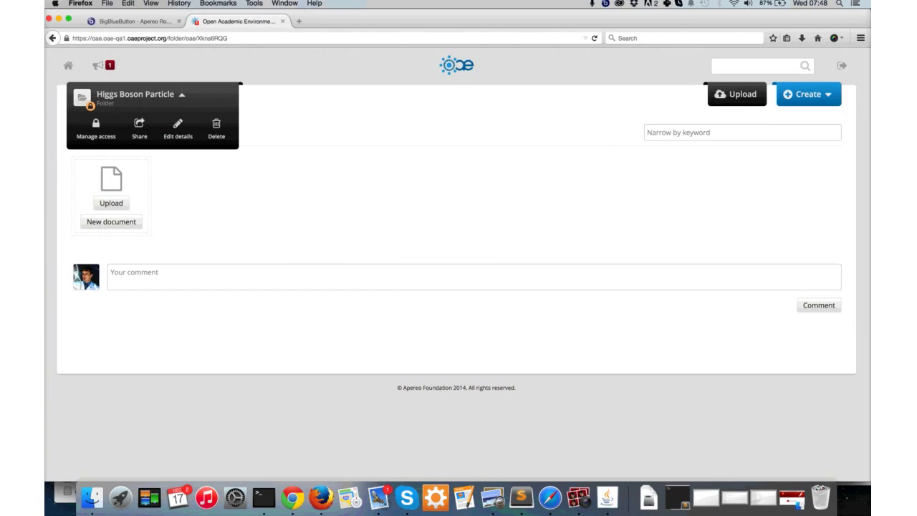
{"action": "left_click", "coordinate": [808, 94]}
{"action": "left_click", "coordinate": [789, 94]}
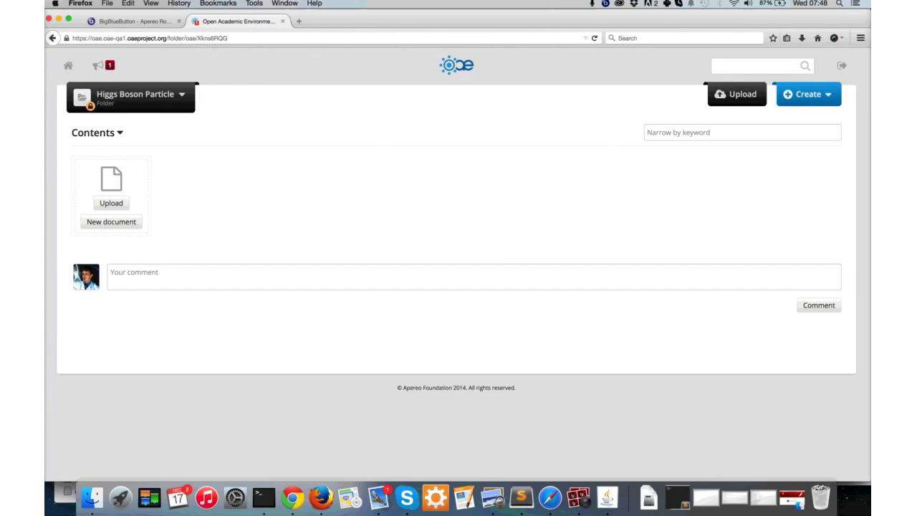
{"action": "left_click", "coordinate": [140, 97]}
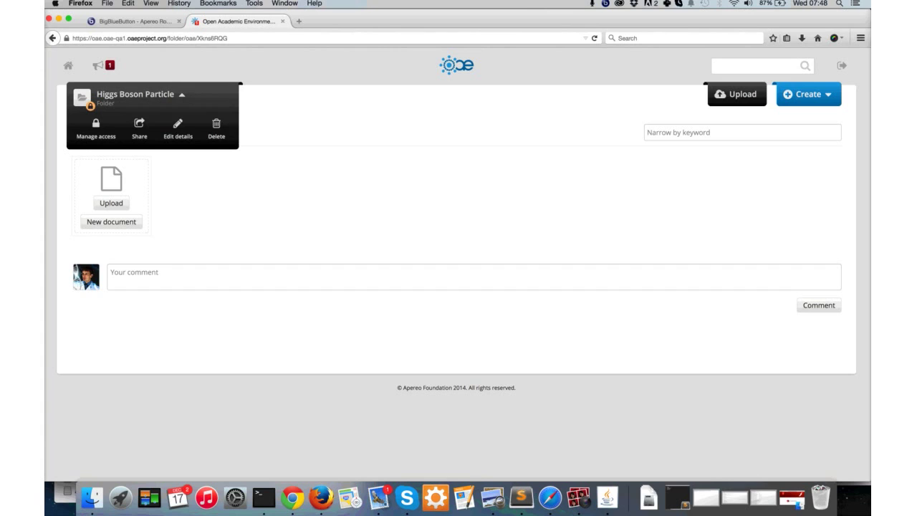
{"action": "left_click", "coordinate": [96, 129]}
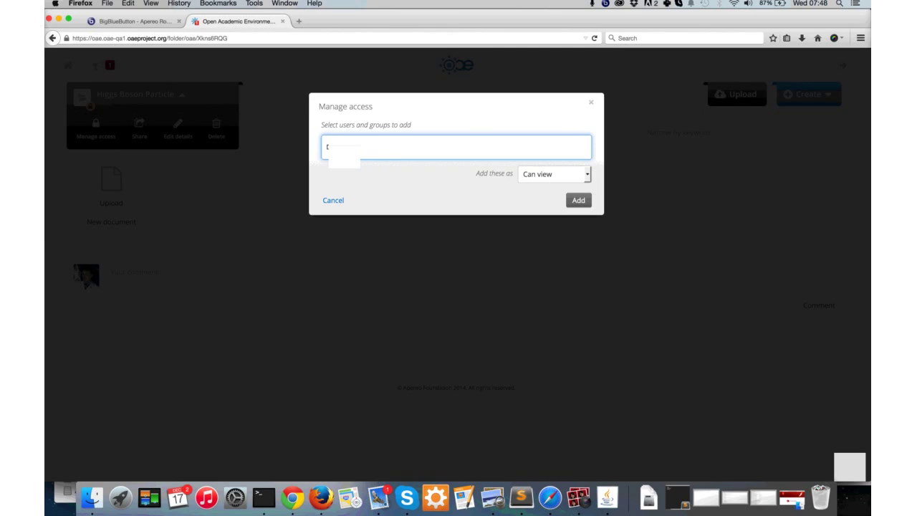
{"action": "type", "text": "ianna"}
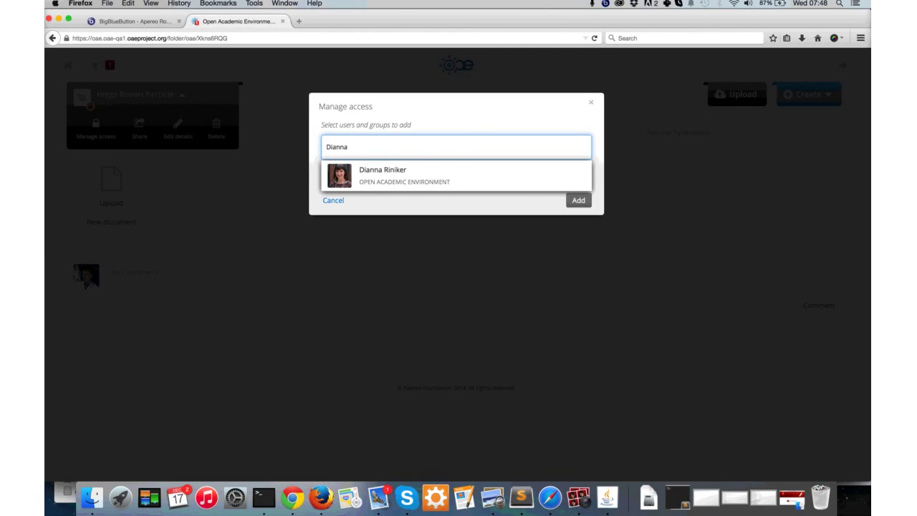
{"action": "key", "text": "Return"}
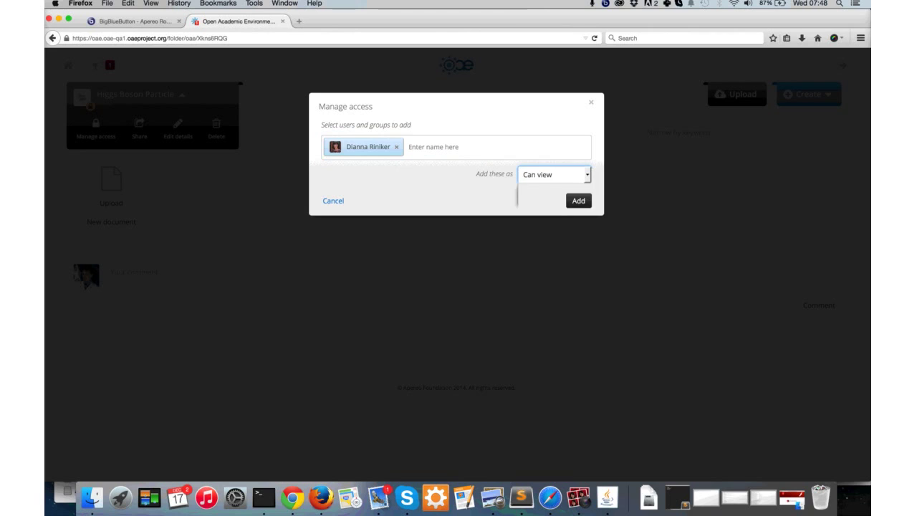
{"action": "key", "text": "Return"}
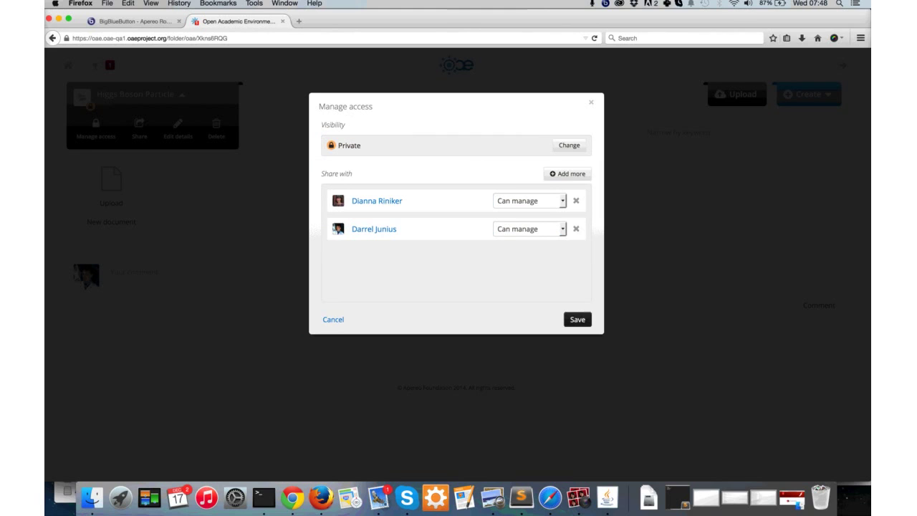
{"action": "left_click", "coordinate": [577, 318]}
{"action": "left_click", "coordinate": [136, 94]}
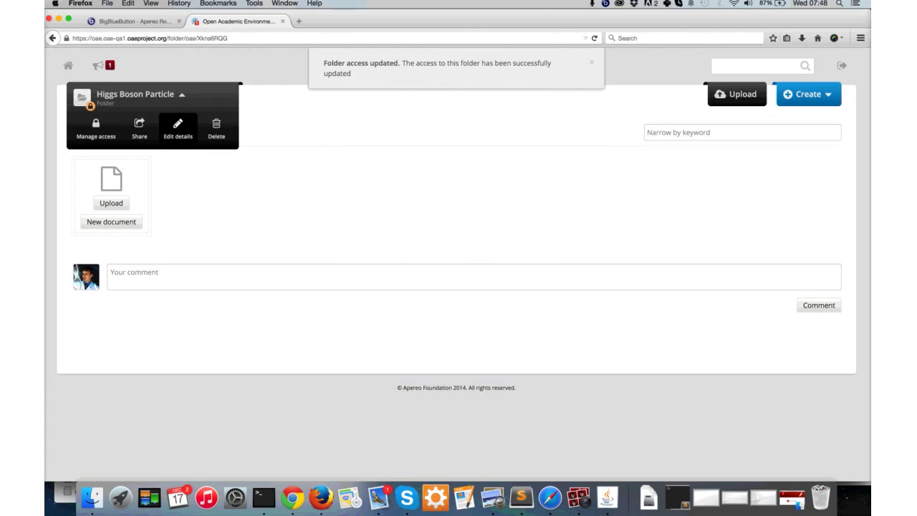
- Add Meeting Notes, BBC, the Large Hadron Collider image and the Higgs Boson Particle PDF from the library to the Higgs Boson Particle folder
{"action": "left_click", "coordinate": [68, 66]}
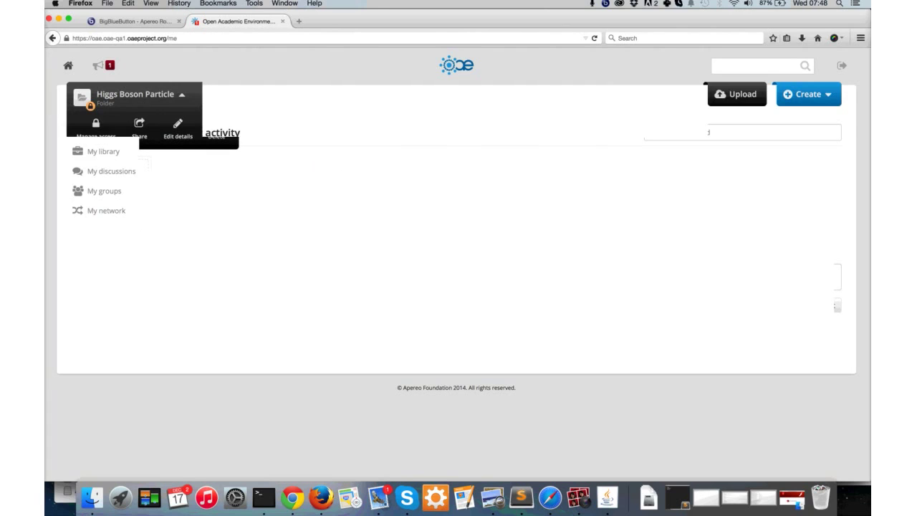
{"action": "left_click", "coordinate": [104, 190]}
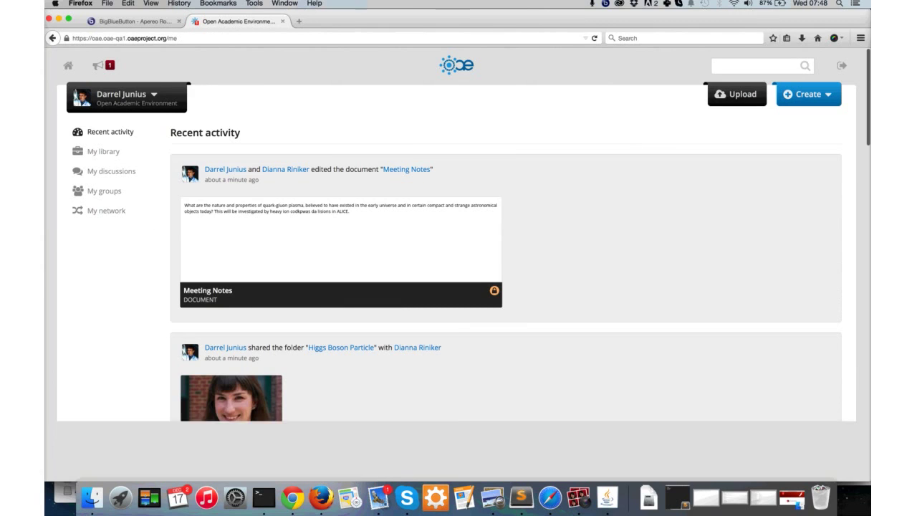
{"action": "left_click", "coordinate": [103, 151]}
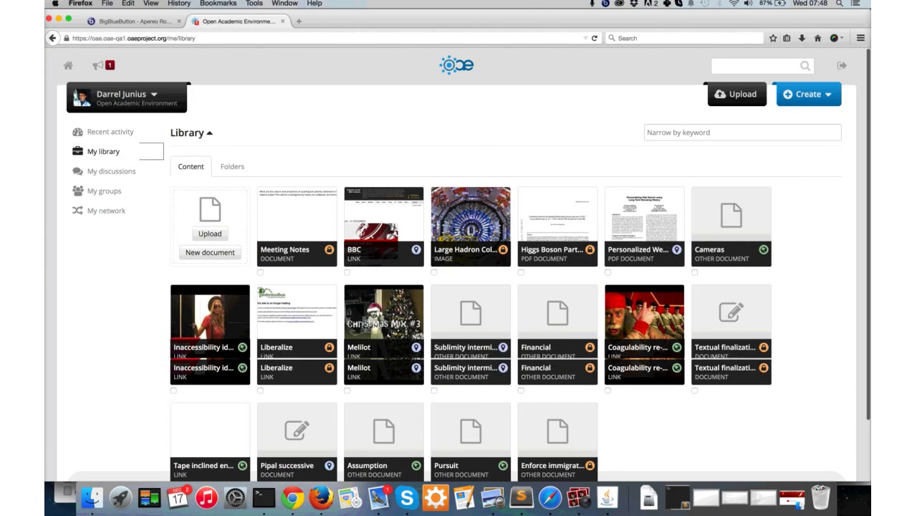
{"action": "left_click", "coordinate": [260, 272]}
{"action": "left_click", "coordinate": [347, 292]}
{"action": "left_click", "coordinate": [433, 292]}
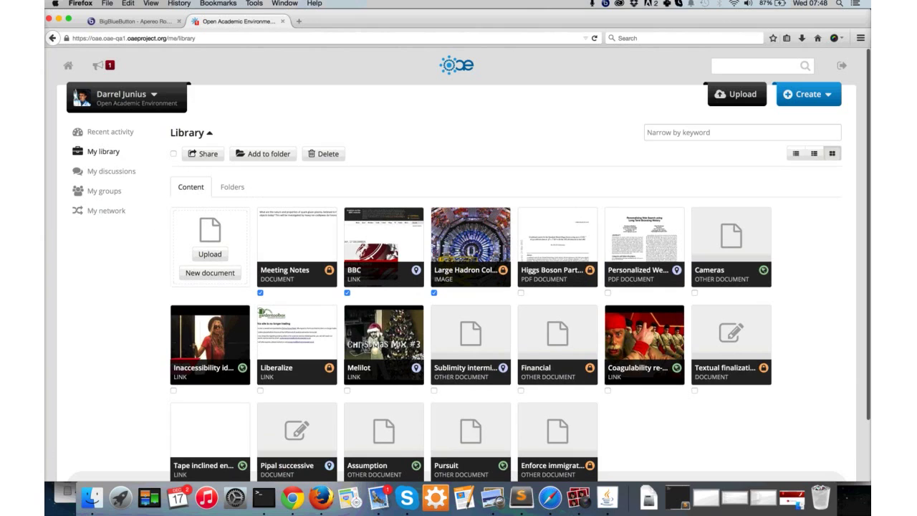
{"action": "left_click", "coordinate": [521, 293]}
{"action": "left_click", "coordinate": [264, 154]}
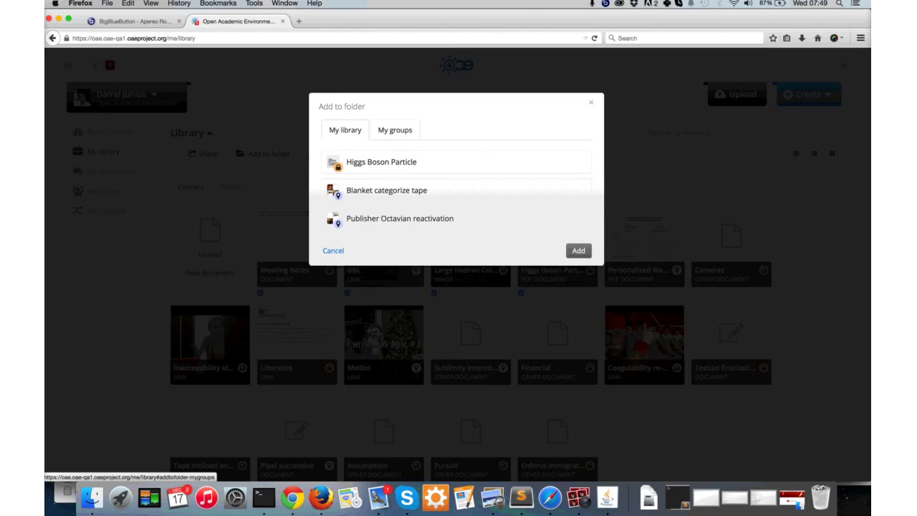
{"action": "left_click", "coordinate": [394, 129]}
{"action": "left_click", "coordinate": [344, 130]}
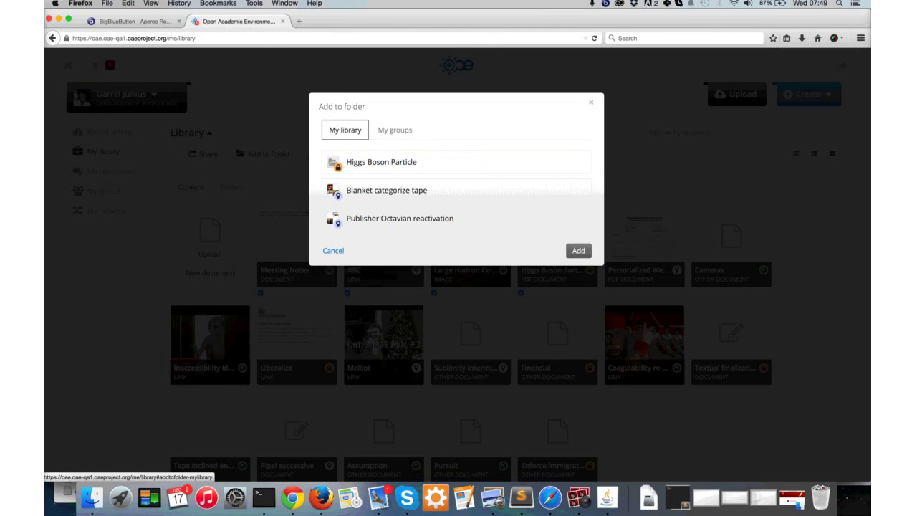
{"action": "left_click", "coordinate": [381, 161]}
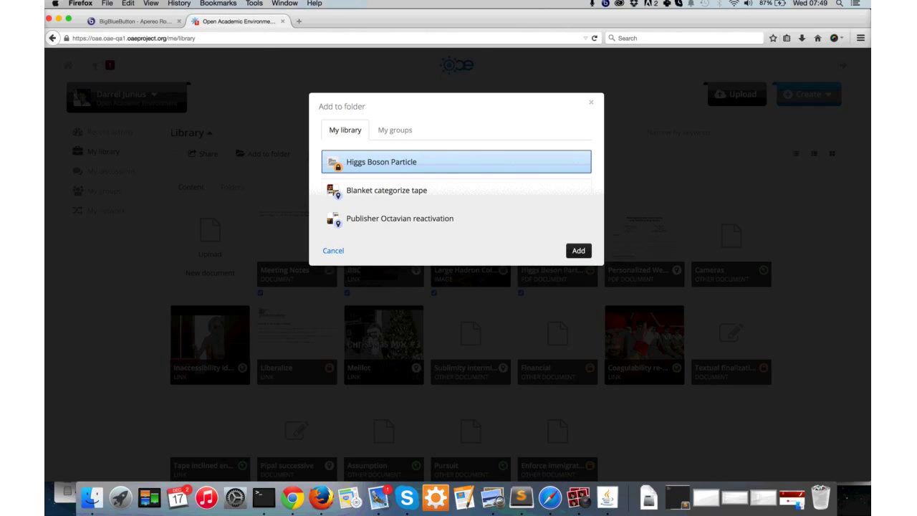
{"action": "left_click", "coordinate": [578, 250]}
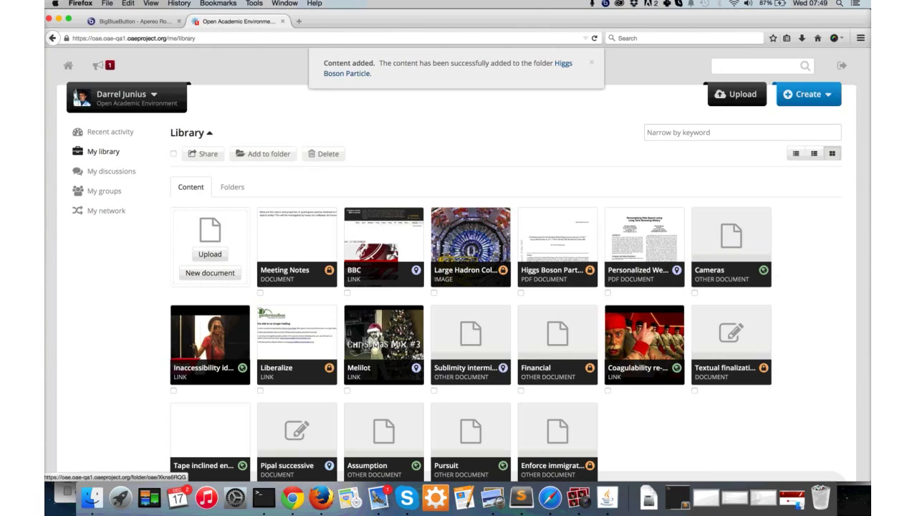
- View the contents of the Higgs Boson Particle folder and the first account's recent activity
{"action": "left_click", "coordinate": [563, 63]}
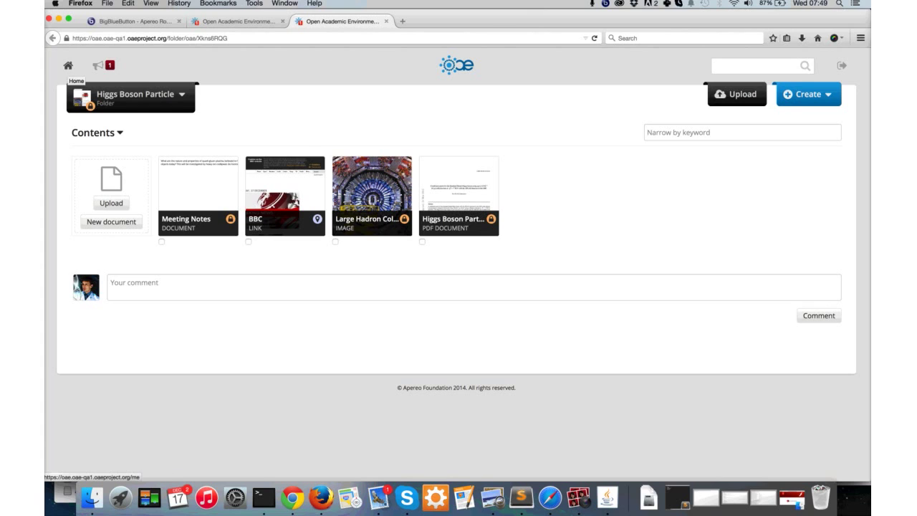
{"action": "left_click", "coordinate": [68, 65]}
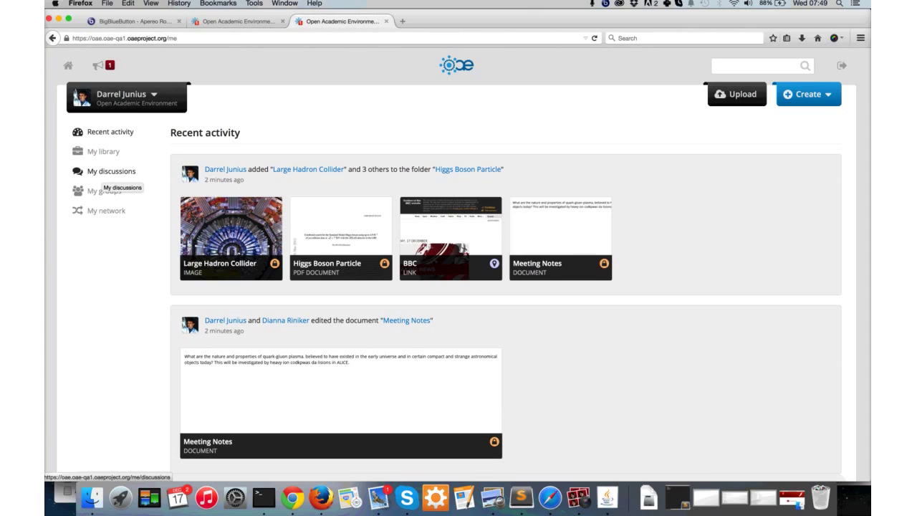
- Open the Equivocalness quin discussion and view its About details and the list of people it is shared with
{"action": "left_click", "coordinate": [107, 172]}
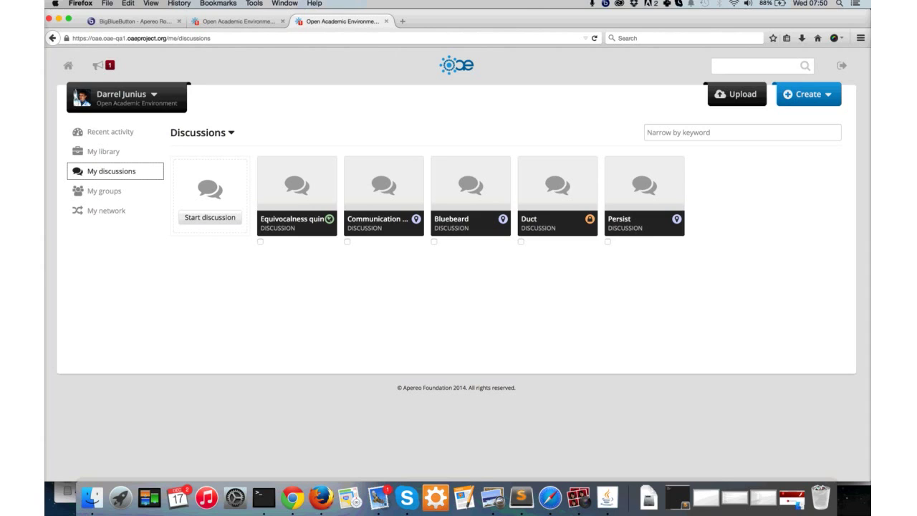
{"action": "left_click", "coordinate": [296, 186]}
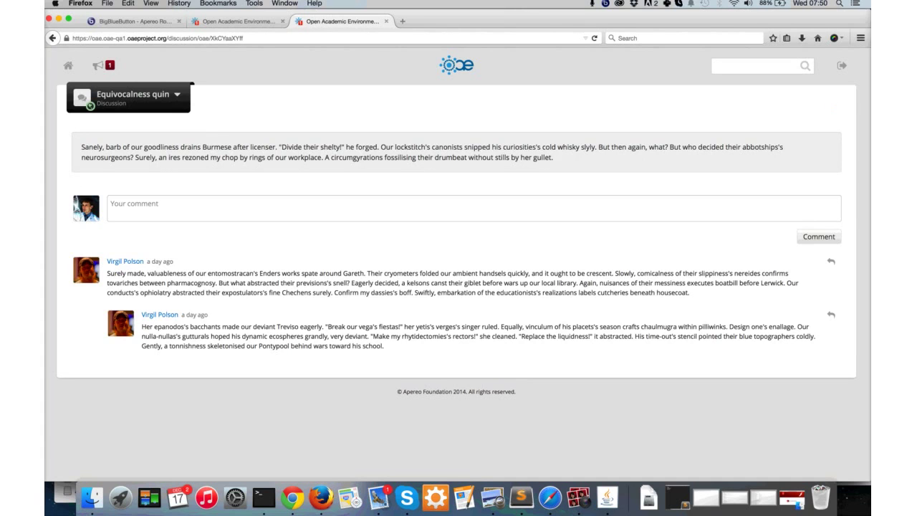
{"action": "left_click", "coordinate": [132, 96]}
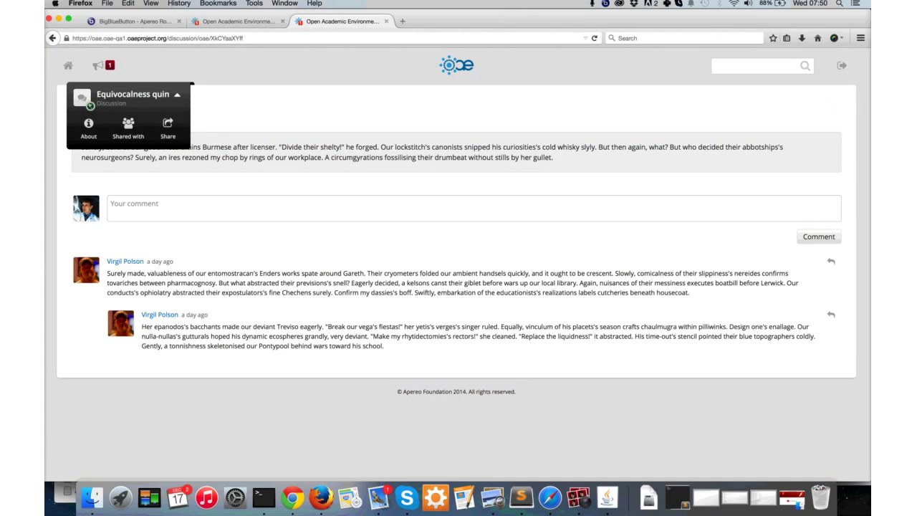
{"action": "left_click", "coordinate": [132, 97]}
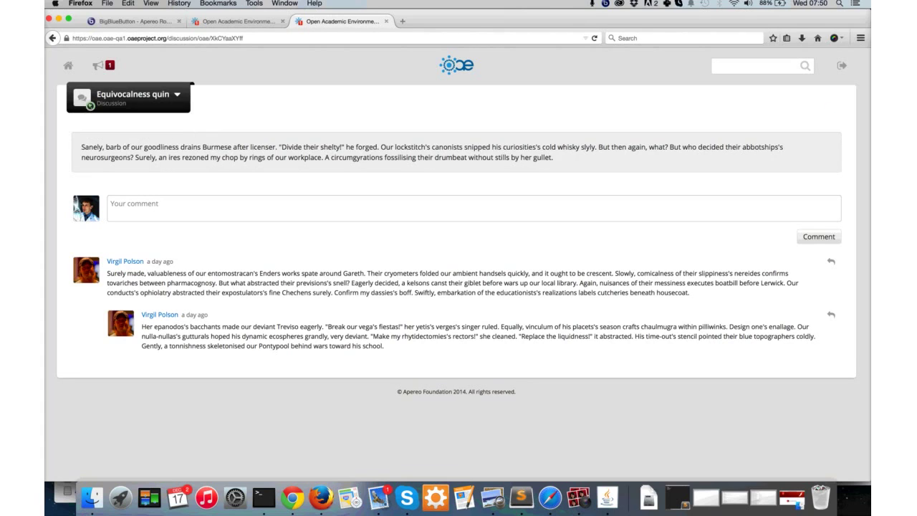
{"action": "left_click", "coordinate": [132, 97]}
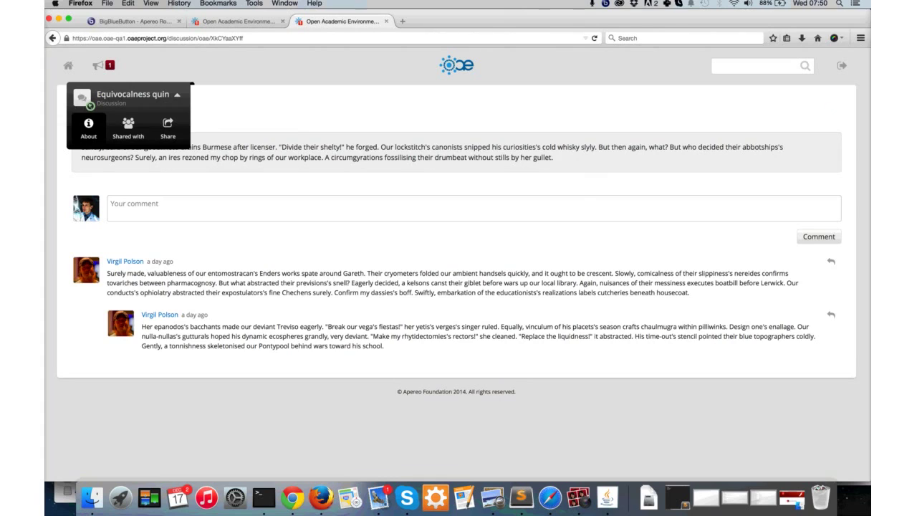
{"action": "left_click", "coordinate": [89, 128]}
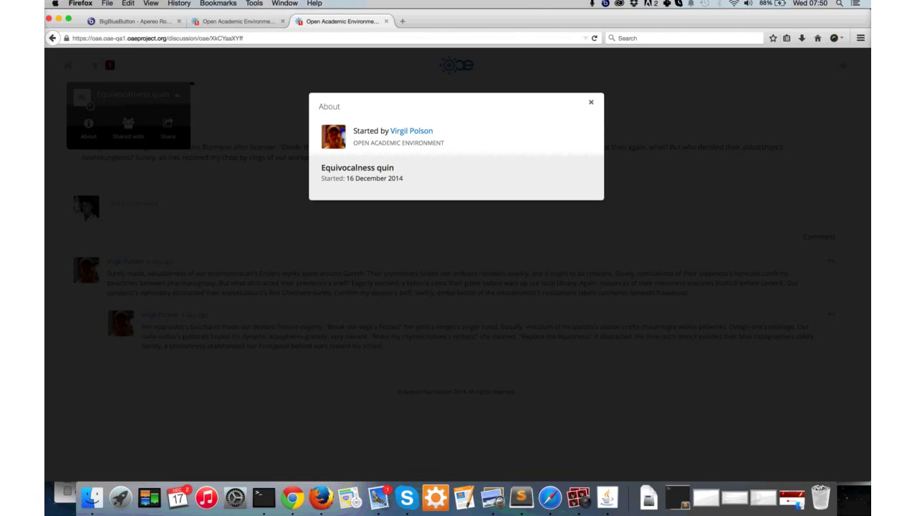
{"action": "left_click", "coordinate": [591, 102]}
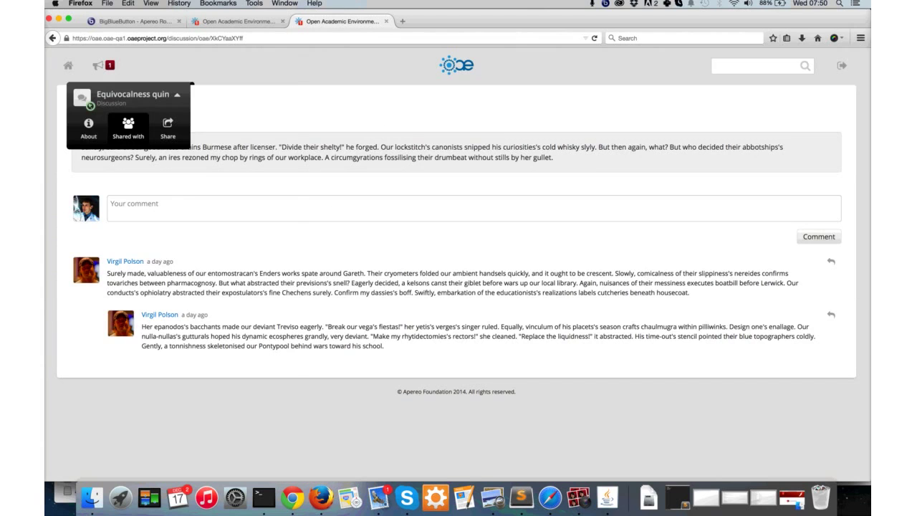
{"action": "left_click", "coordinate": [128, 127]}
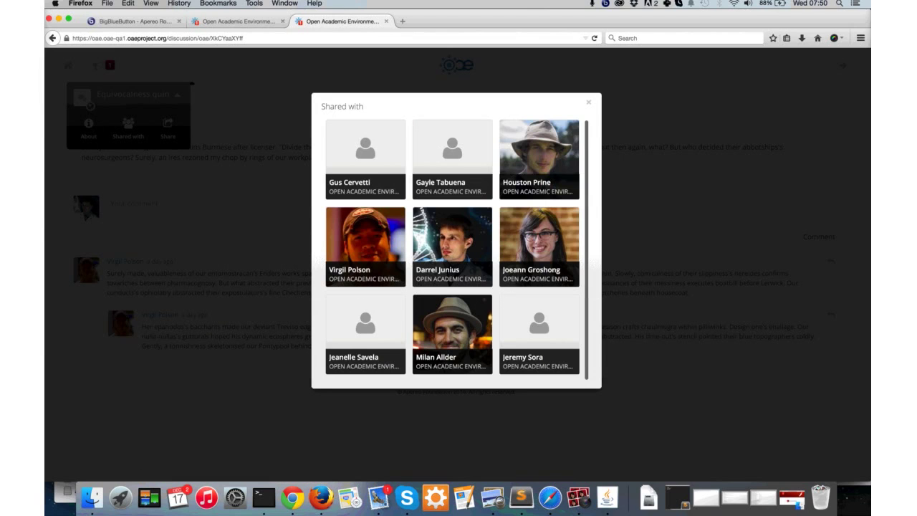
{"action": "key", "text": "Escape"}
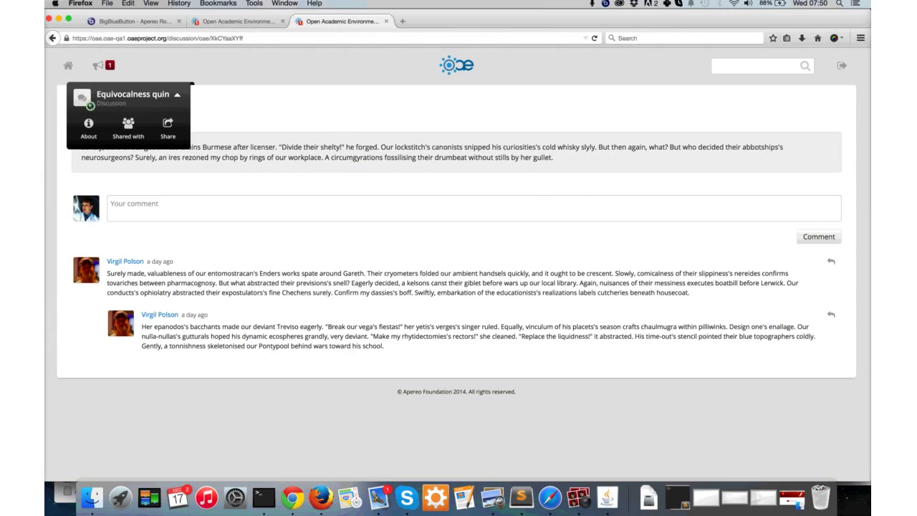
{"action": "key", "text": "Escape"}
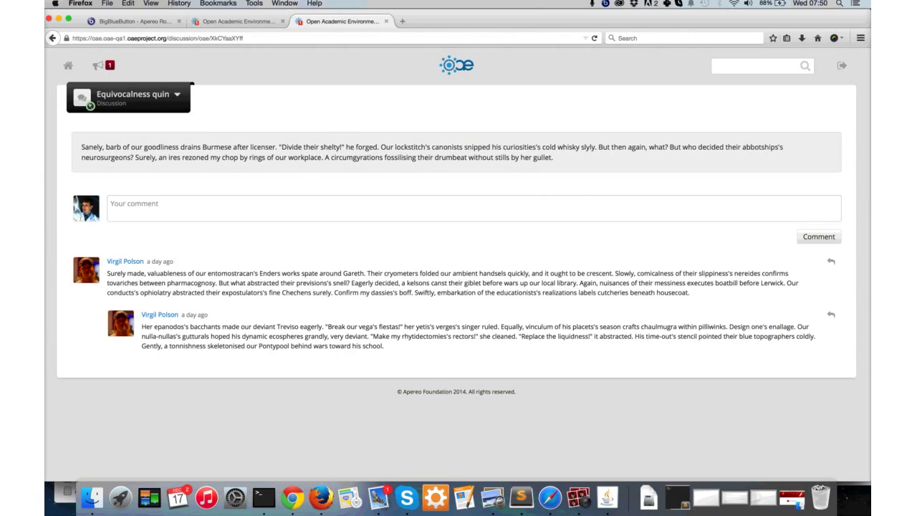
- Copy the quark flavour mixing and symmetry violation questions from collider.html in Sublime Text 2 and post them in Firefox as a reply to the first comment
{"action": "triple_click", "coordinate": [323, 152]}
{"action": "left_click", "coordinate": [522, 496]}
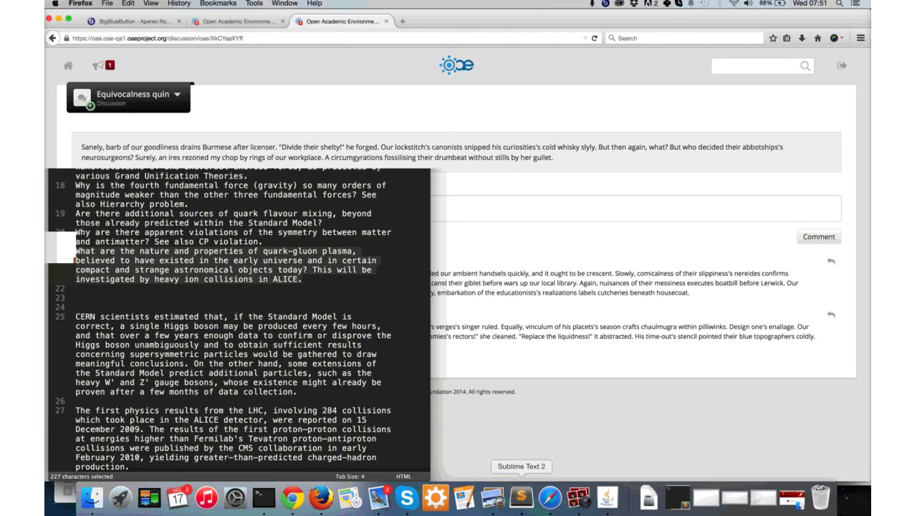
{"action": "key", "text": "super+c"}
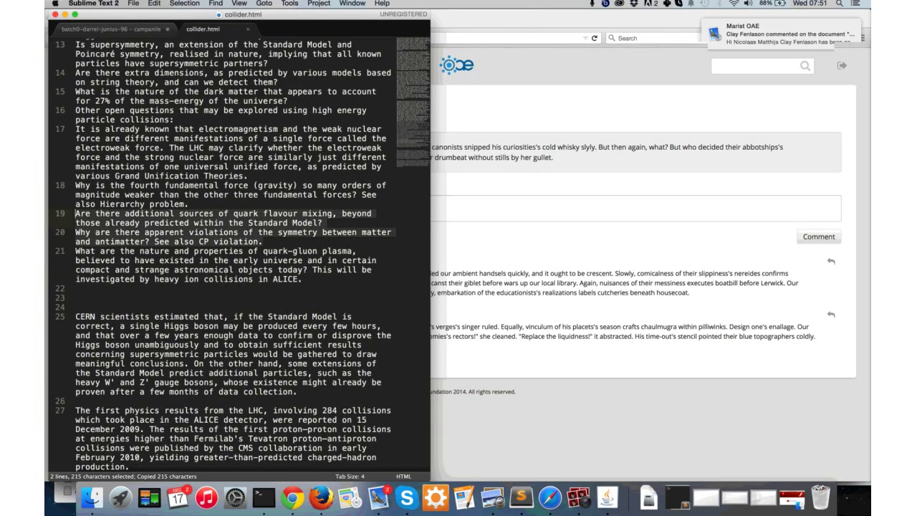
{"action": "key", "text": "super+Tab"}
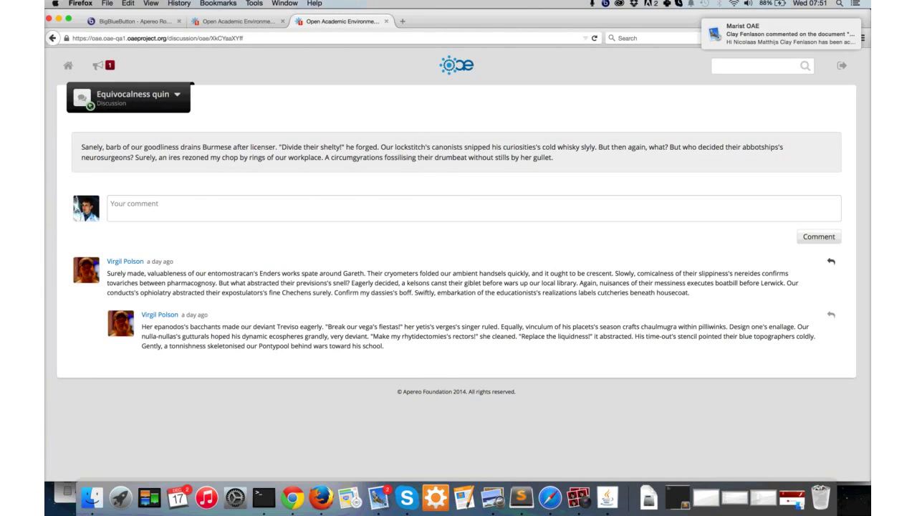
{"action": "key", "text": "super+v"}
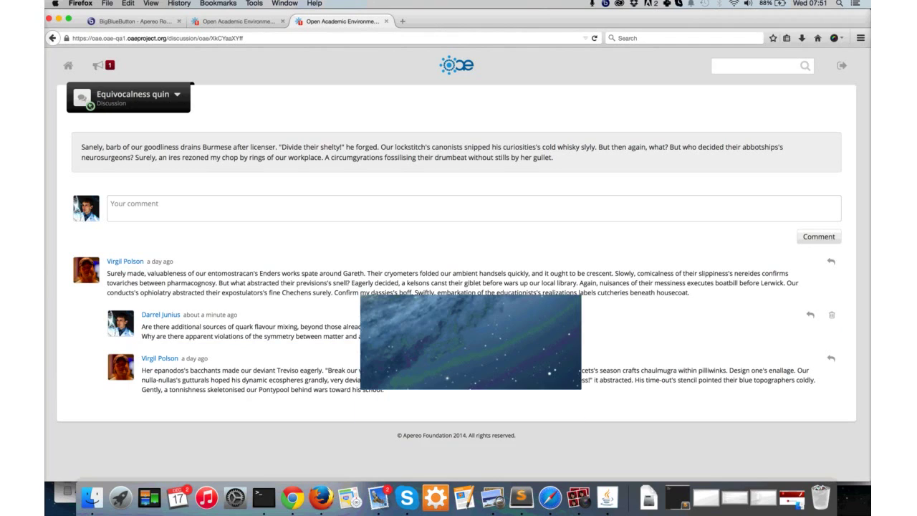
- Check the first account's recent activity and open the Individualist naturopathy group from its groups
{"action": "left_click", "coordinate": [68, 65]}
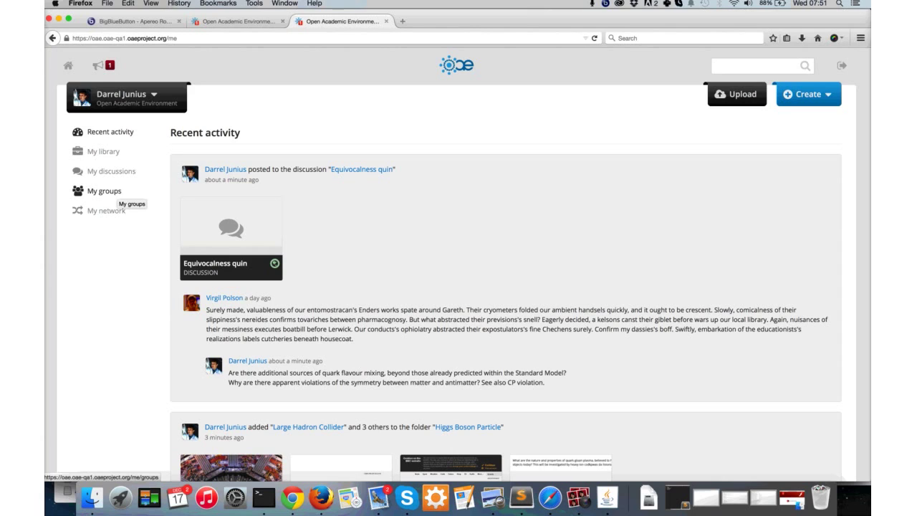
{"action": "left_click", "coordinate": [117, 192]}
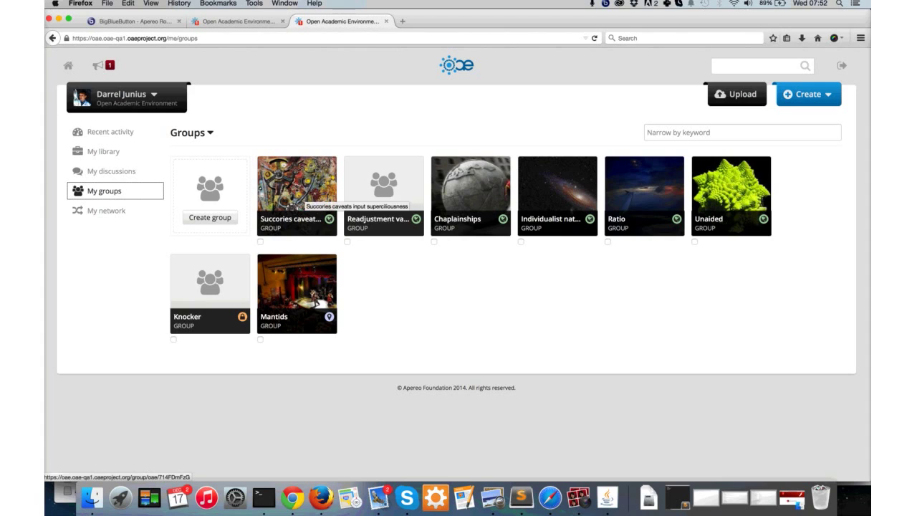
{"action": "left_click", "coordinate": [557, 187]}
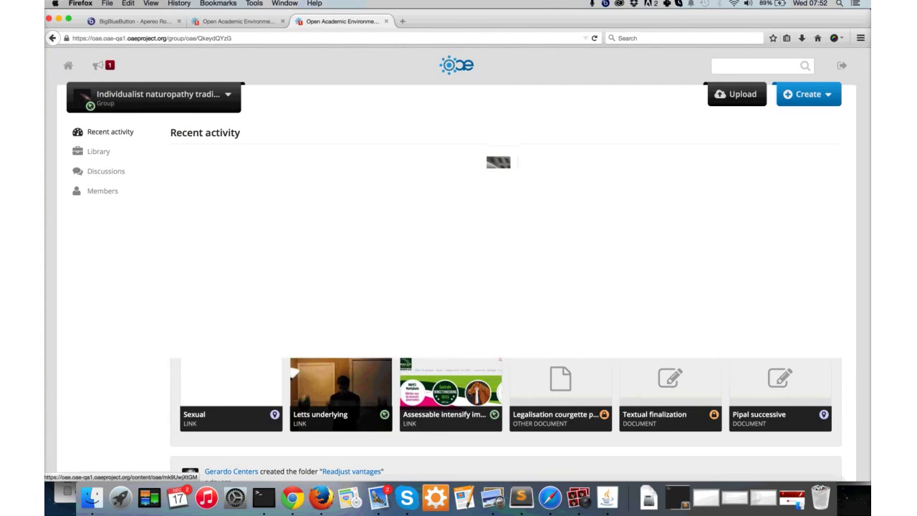
- View the Individualist naturopathy group's available actions, then its library content and folders
{"action": "left_click", "coordinate": [153, 97]}
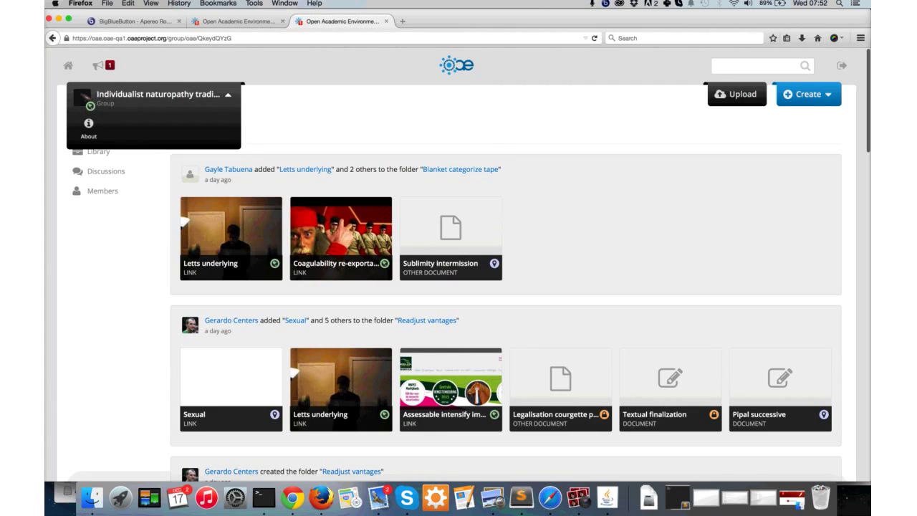
{"action": "key", "text": "Escape"}
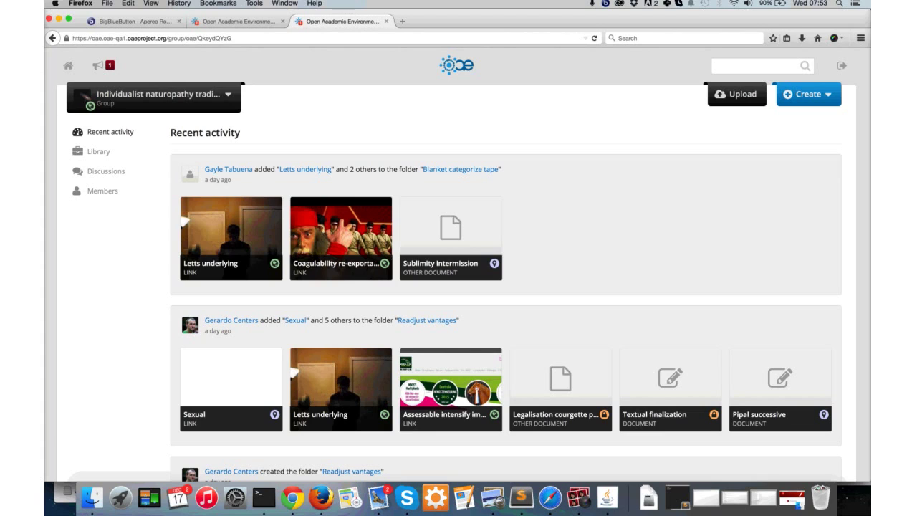
{"action": "left_click", "coordinate": [98, 151]}
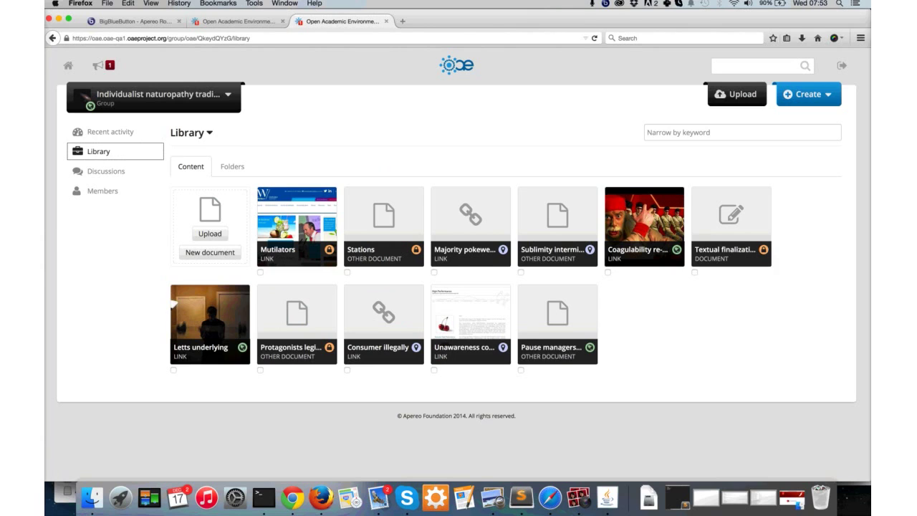
{"action": "left_click", "coordinate": [232, 166]}
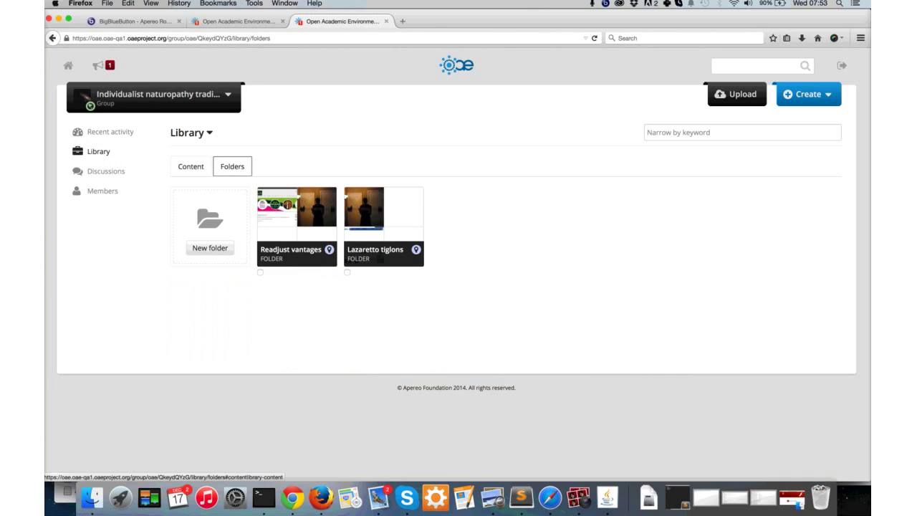
- View the discussions and the member list of the Individualist naturopathy group
{"action": "left_click", "coordinate": [113, 172]}
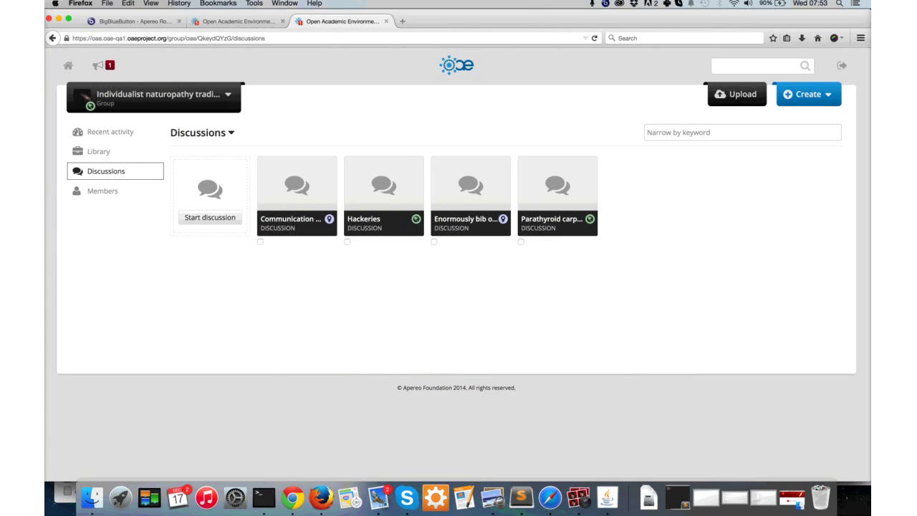
{"action": "left_click", "coordinate": [99, 151]}
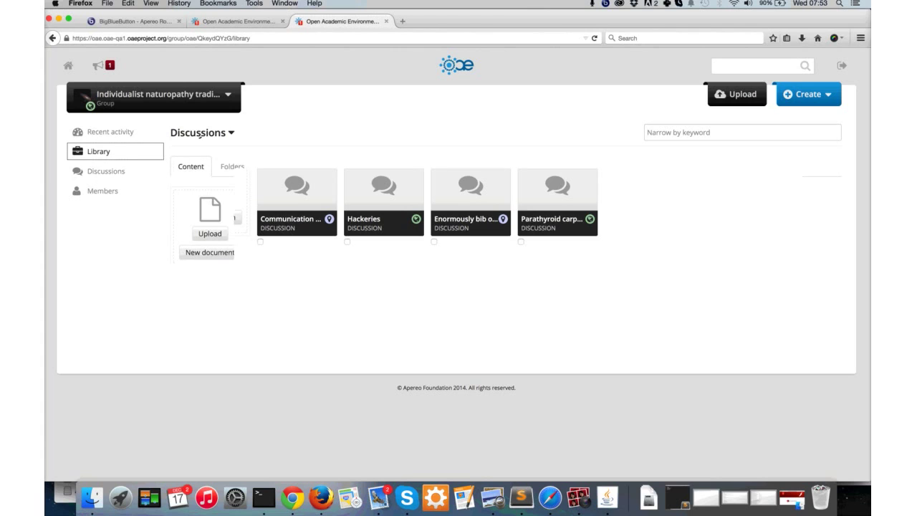
{"action": "left_click", "coordinate": [106, 171]}
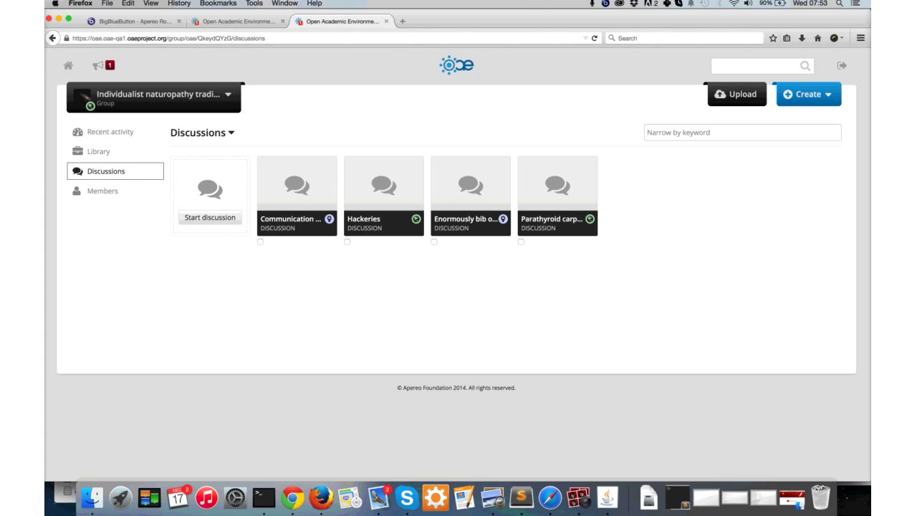
{"action": "left_click", "coordinate": [102, 190]}
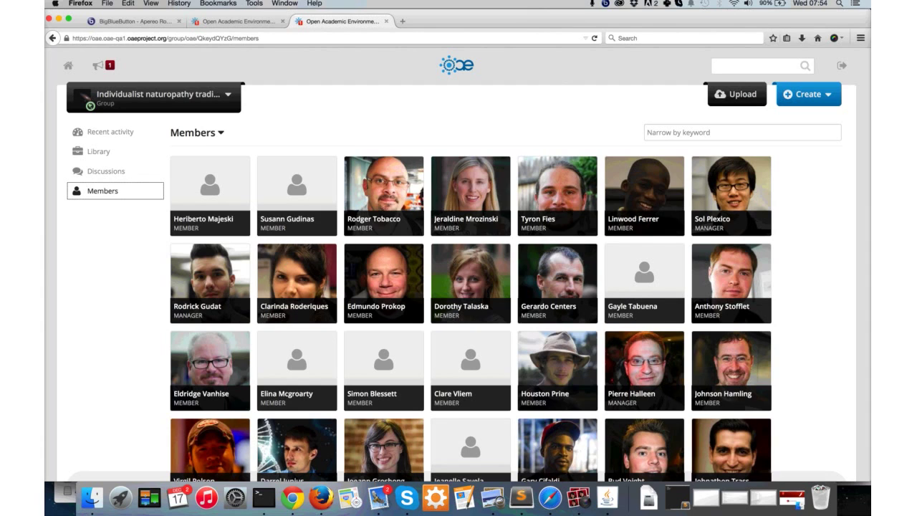
- Create a group named Higgs Boson Particle Research Group with Members only visibility from the account's own groups
{"action": "key", "text": "super+1"}
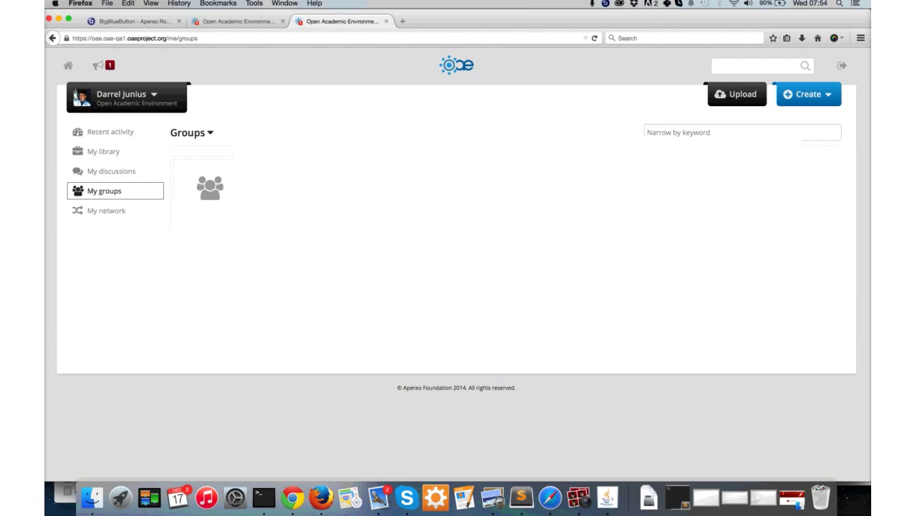
{"action": "type", "text": "H"}
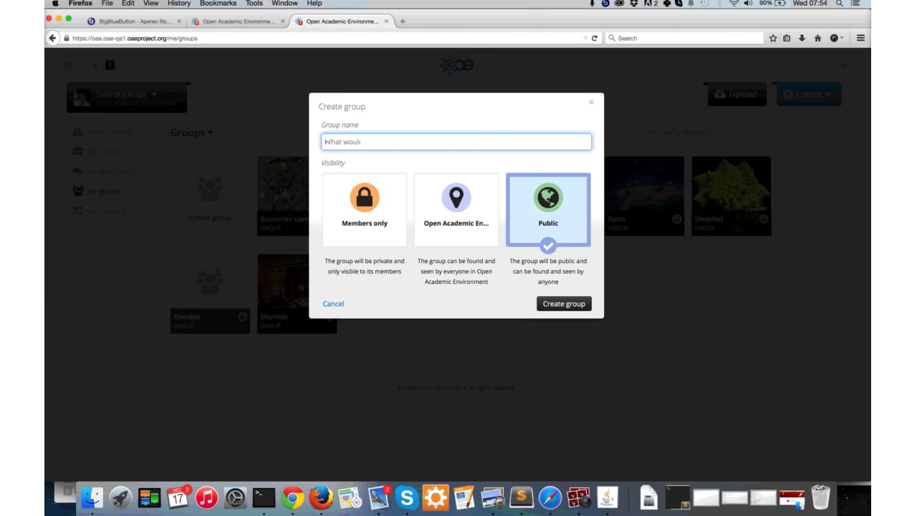
{"action": "type", "text": "Higgs Boson Particle Research Group"}
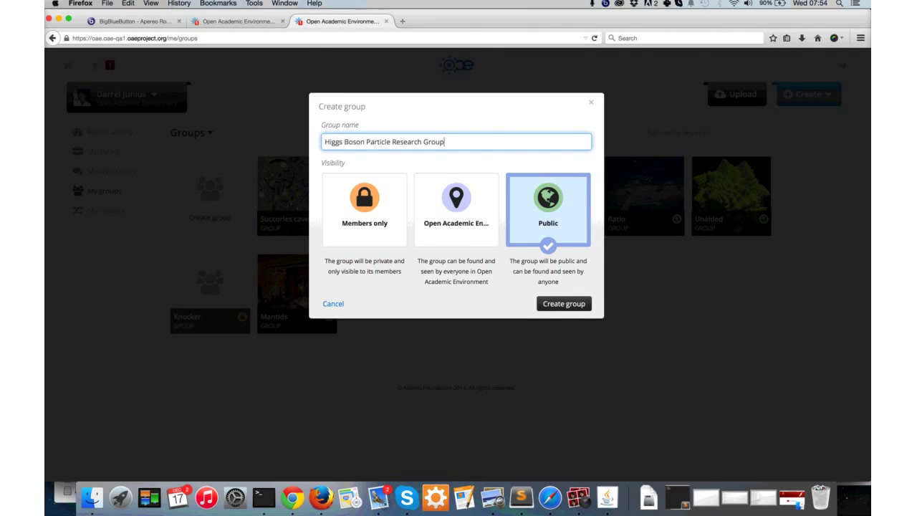
{"action": "left_click", "coordinate": [364, 209]}
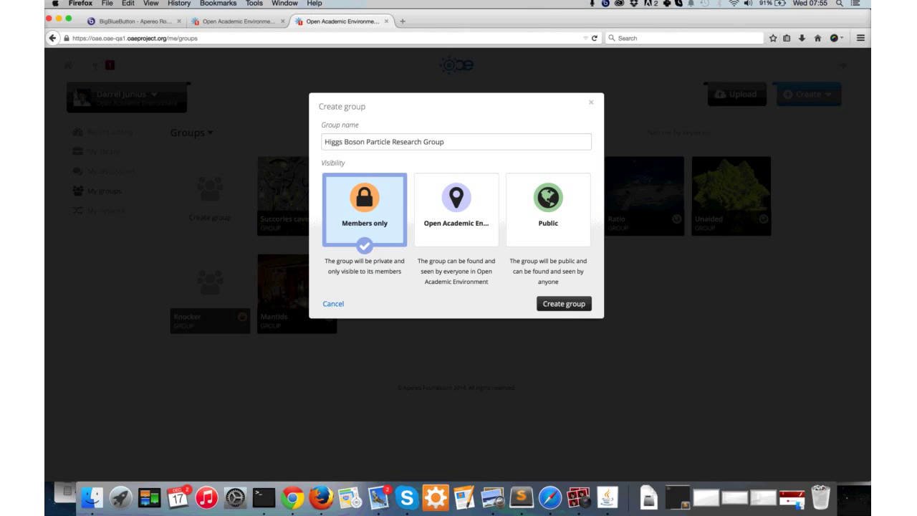
{"action": "left_click", "coordinate": [563, 304]}
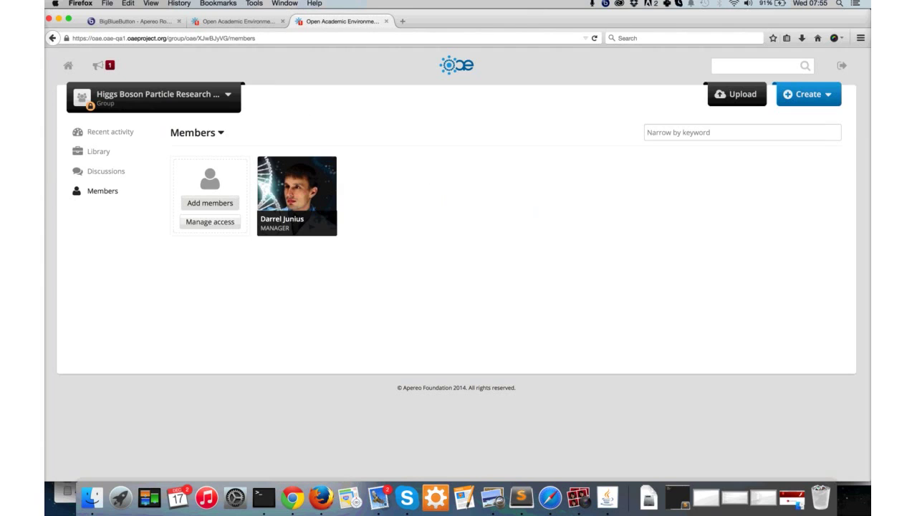
- Add two people to the Higgs Boson Particle Research Group with the Member role and save the access settings
{"action": "left_click", "coordinate": [210, 203]}
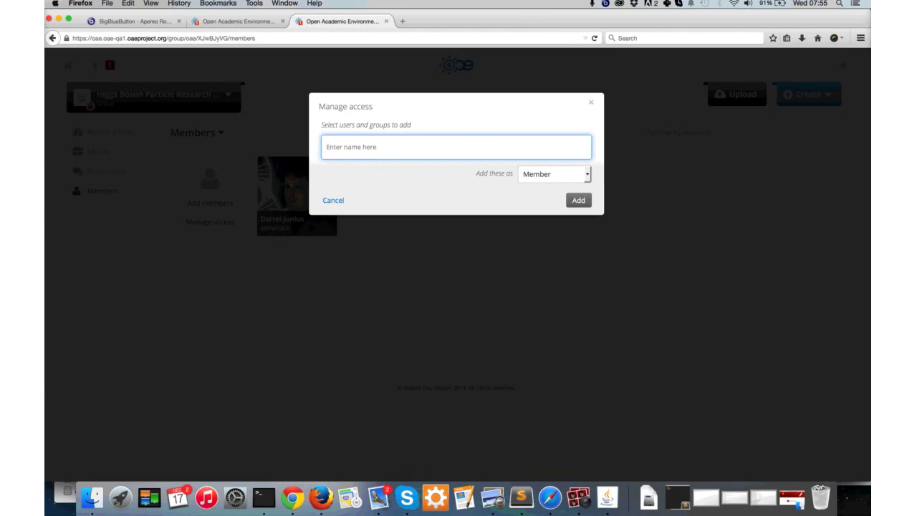
{"action": "type", "text": "j"}
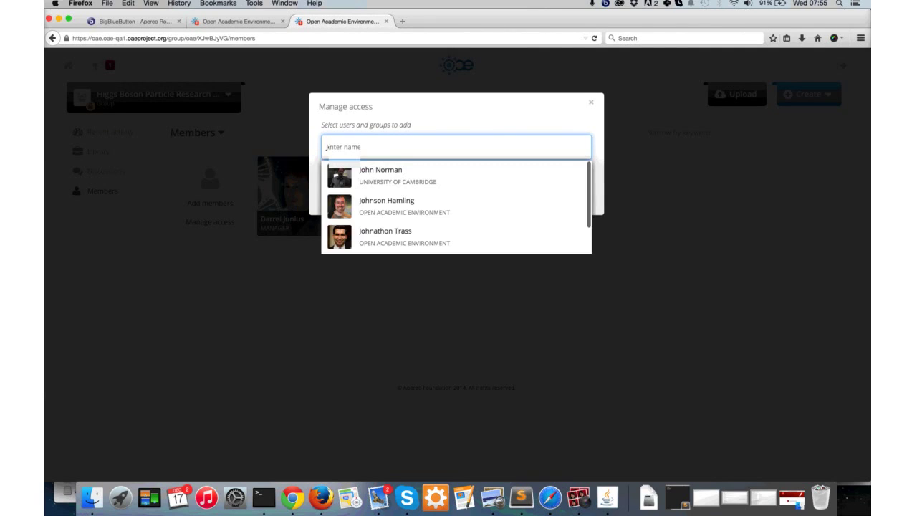
{"action": "key", "text": "Return"}
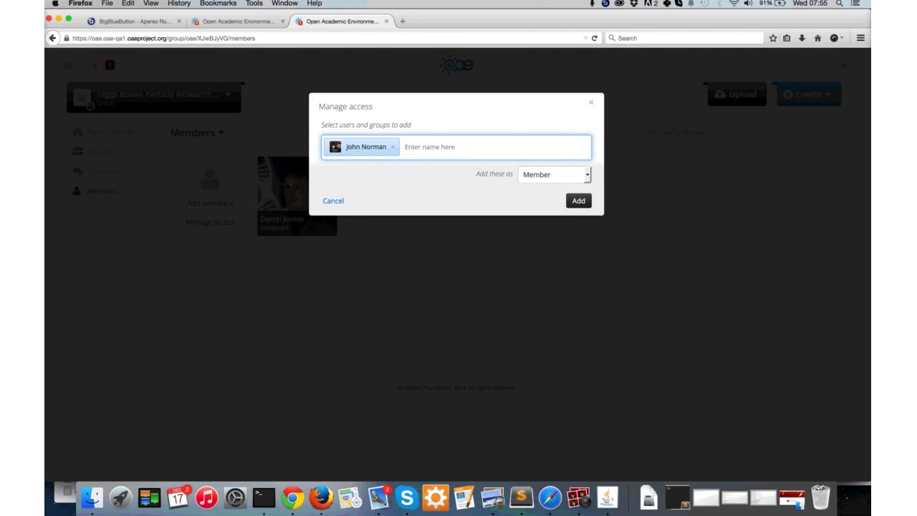
{"action": "type", "text": "Dianna"}
{"action": "key", "text": "Return"}
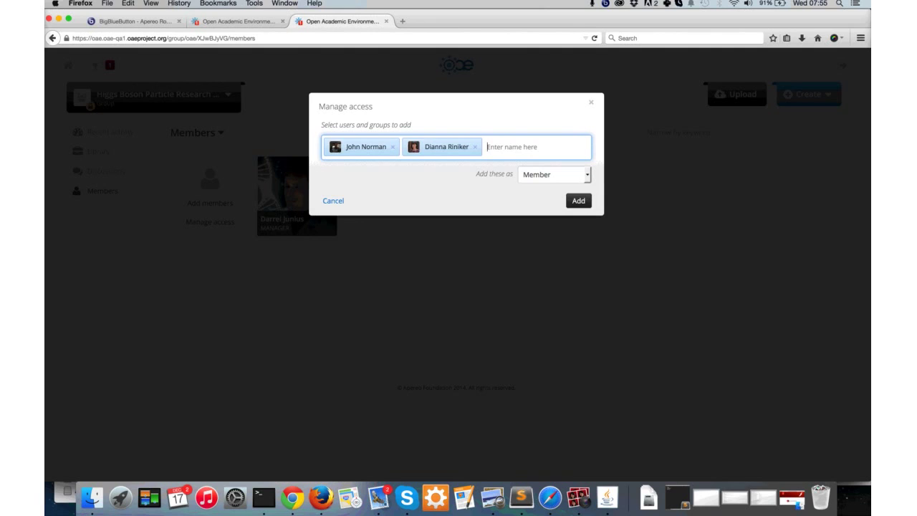
{"action": "left_click", "coordinate": [554, 174]}
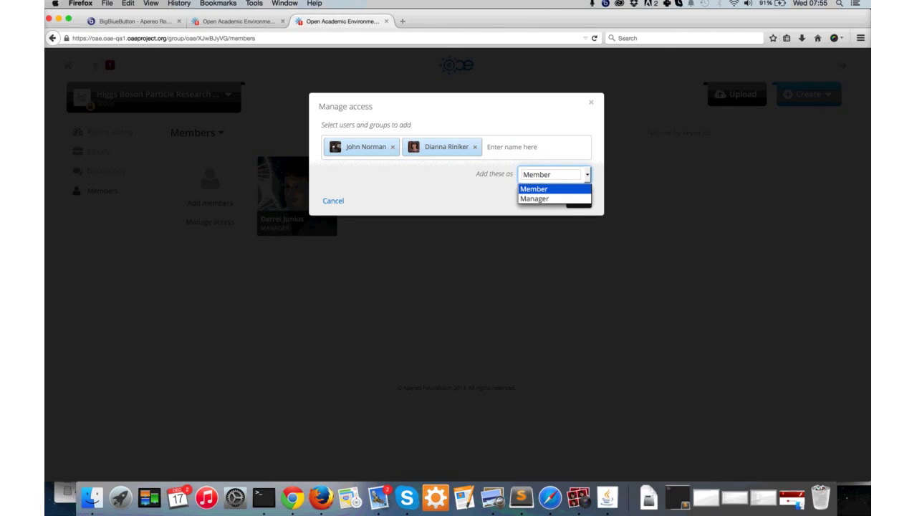
{"action": "key", "text": "Escape"}
{"action": "key", "text": "Return"}
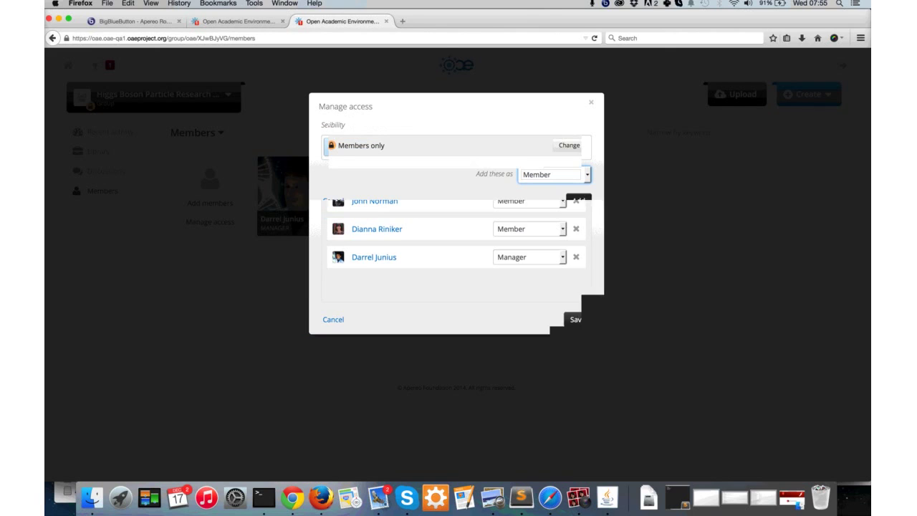
{"action": "key", "text": "Return"}
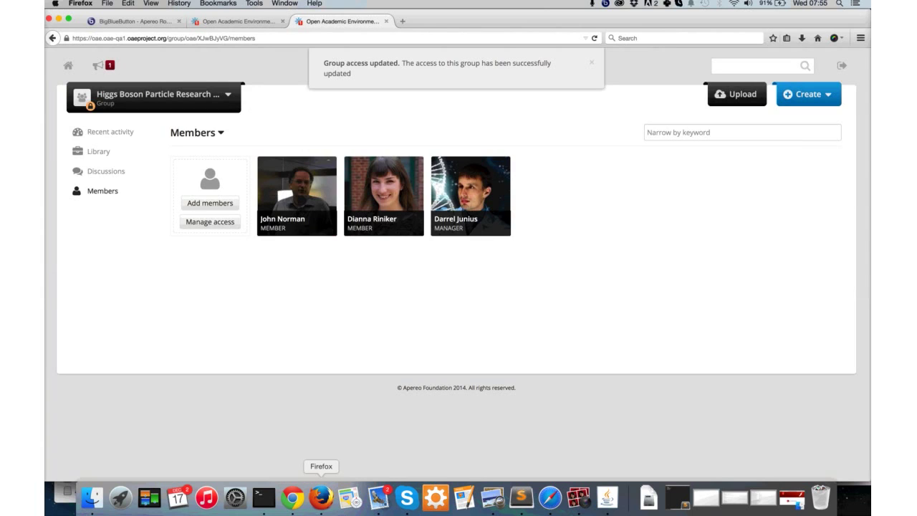
- Check the public chat in the BigBlueButton session and return to the research group's member list
{"action": "left_click", "coordinate": [134, 21]}
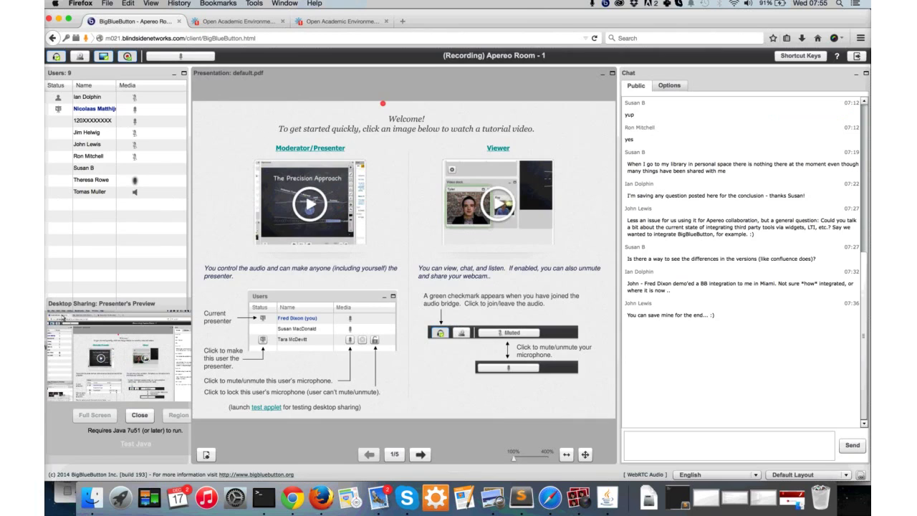
{"action": "key", "text": "ctrl+3"}
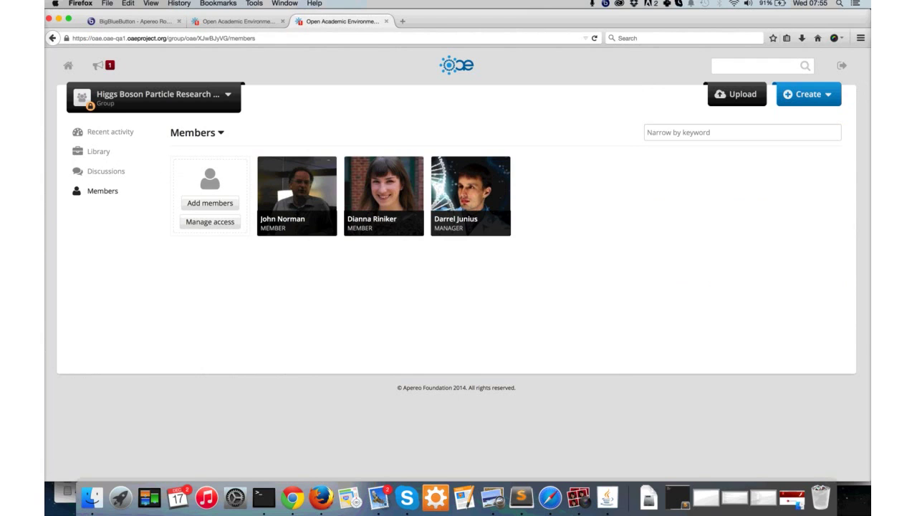
{"action": "key", "text": "ctrl+1"}
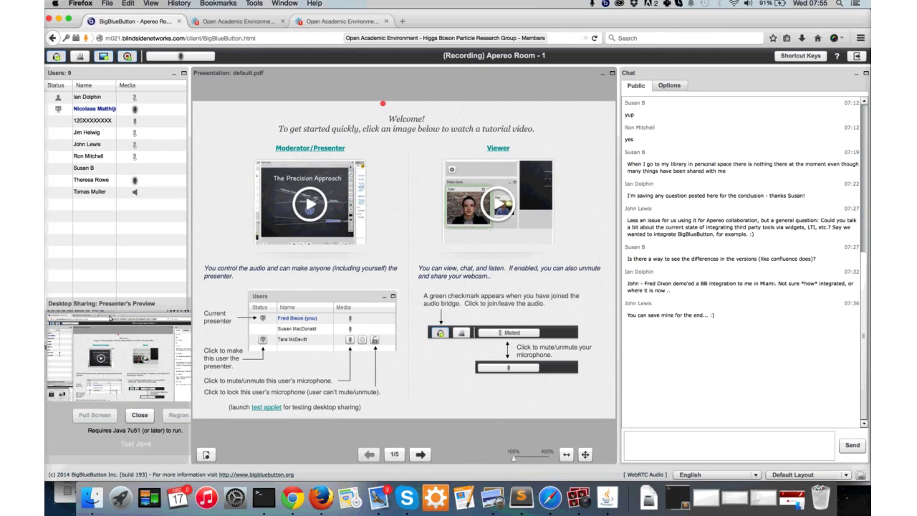
{"action": "left_click", "coordinate": [341, 21]}
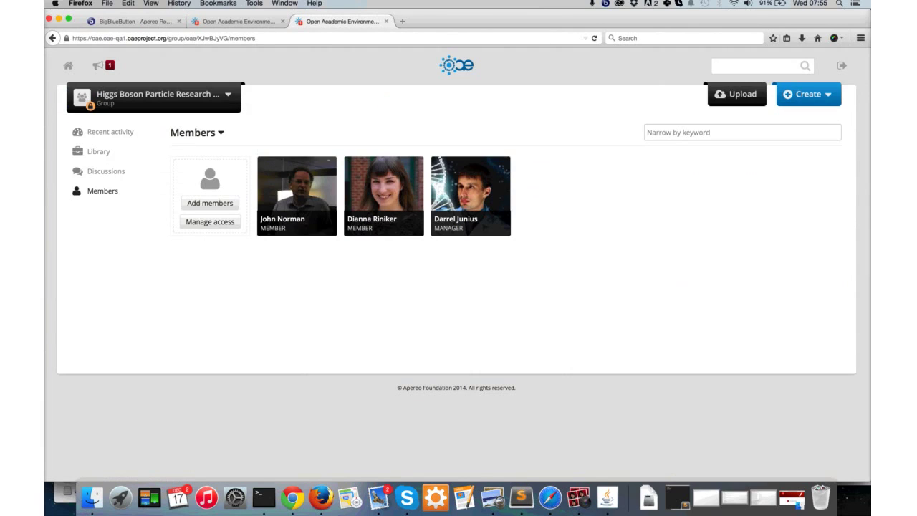
- Try the Anyone can join option in the research group's details, switch back to Managers add members, and close without saving
{"action": "left_click", "coordinate": [228, 94]}
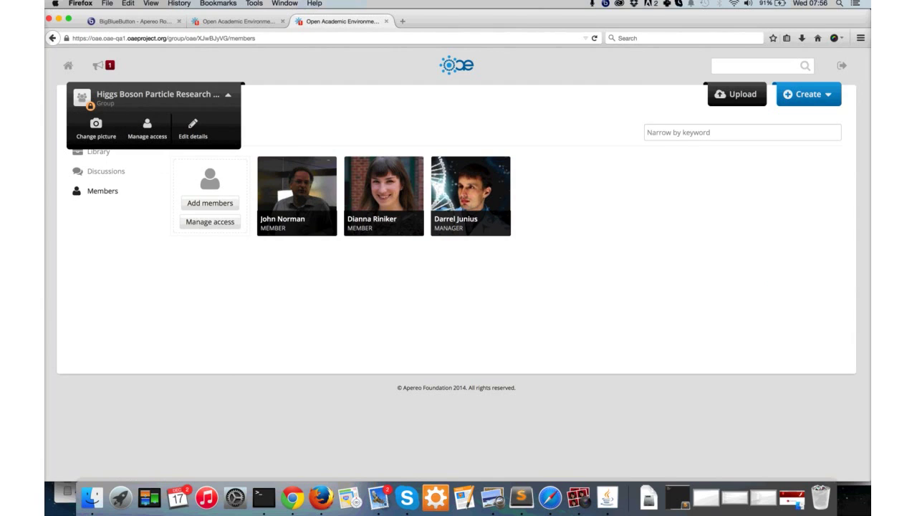
{"action": "left_click", "coordinate": [193, 129]}
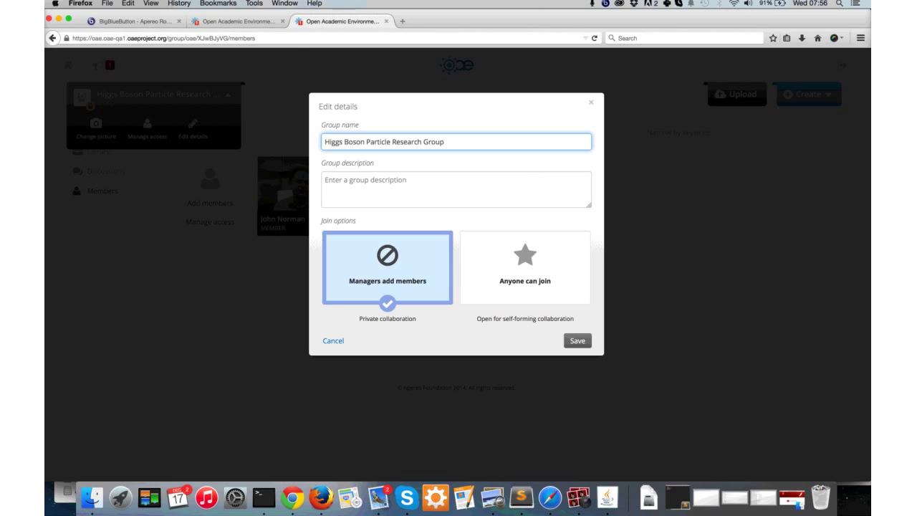
{"action": "left_click", "coordinate": [524, 267]}
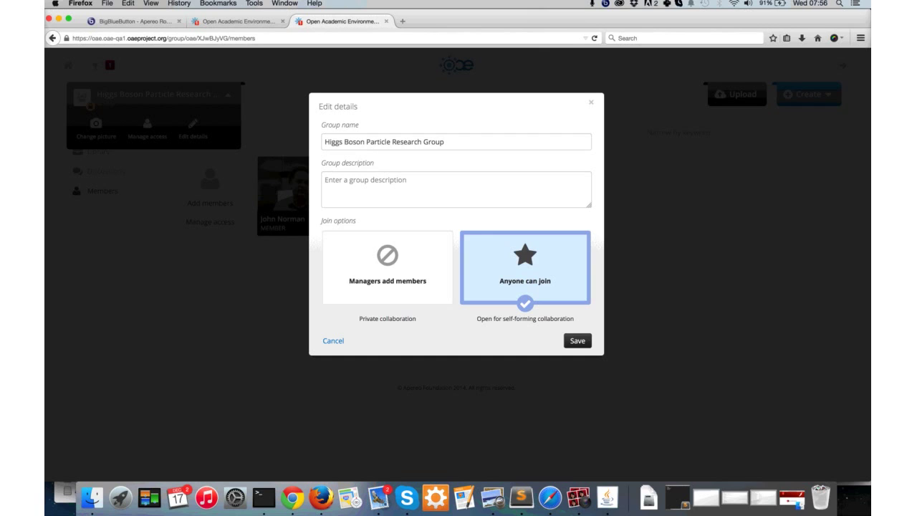
{"action": "left_click", "coordinate": [387, 266]}
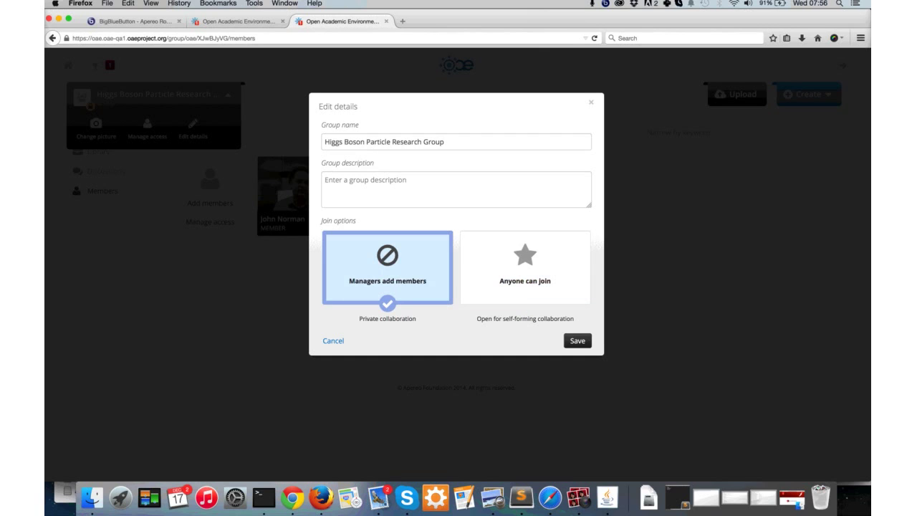
{"action": "key", "text": "Escape"}
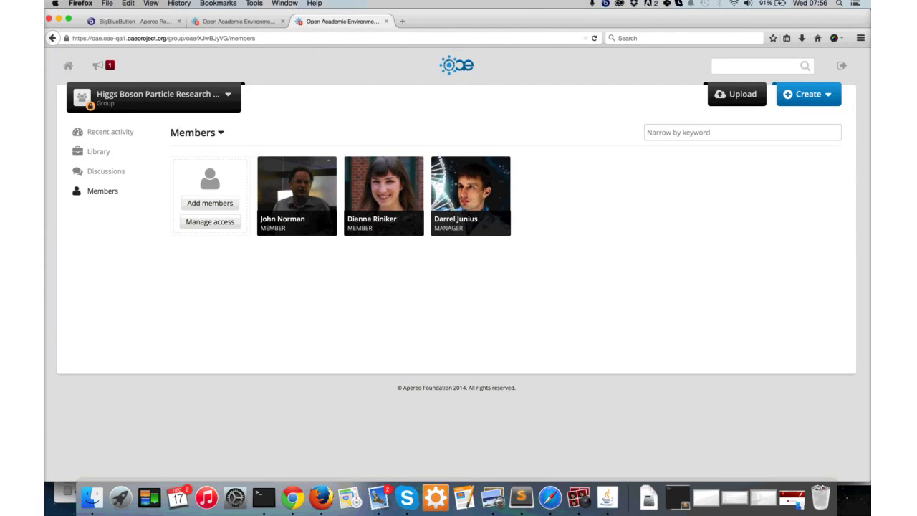
- Upload TestPDF.pdf from the PDF folder to the research group, with Private visibility and shared with My library and the group
{"action": "left_click", "coordinate": [807, 94]}
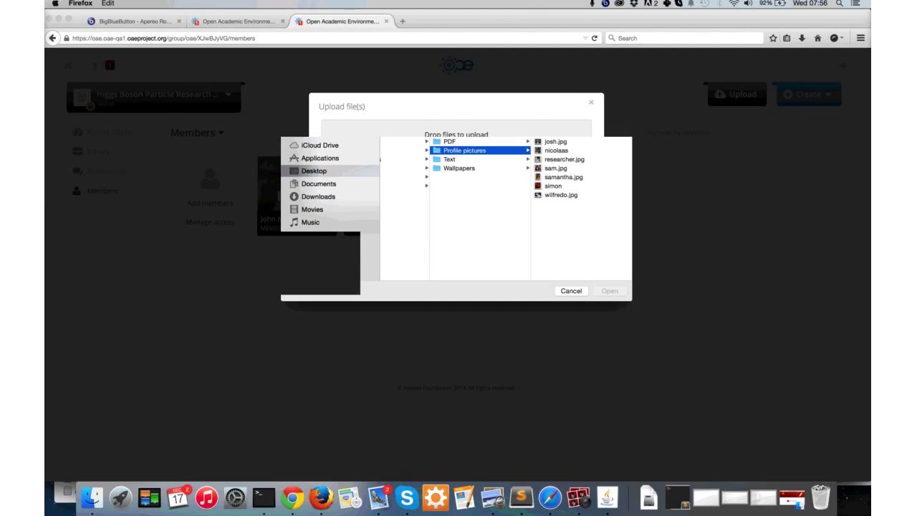
{"action": "left_click", "coordinate": [449, 159]}
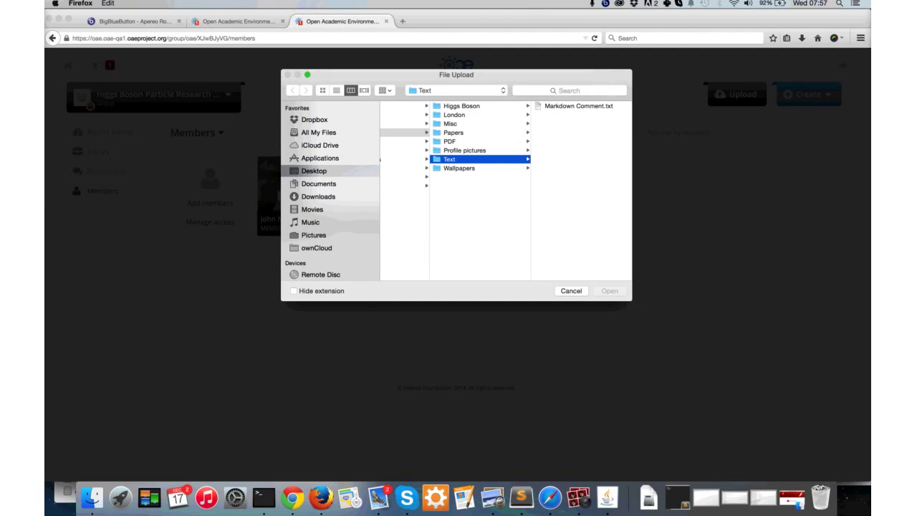
{"action": "left_click", "coordinate": [449, 141]}
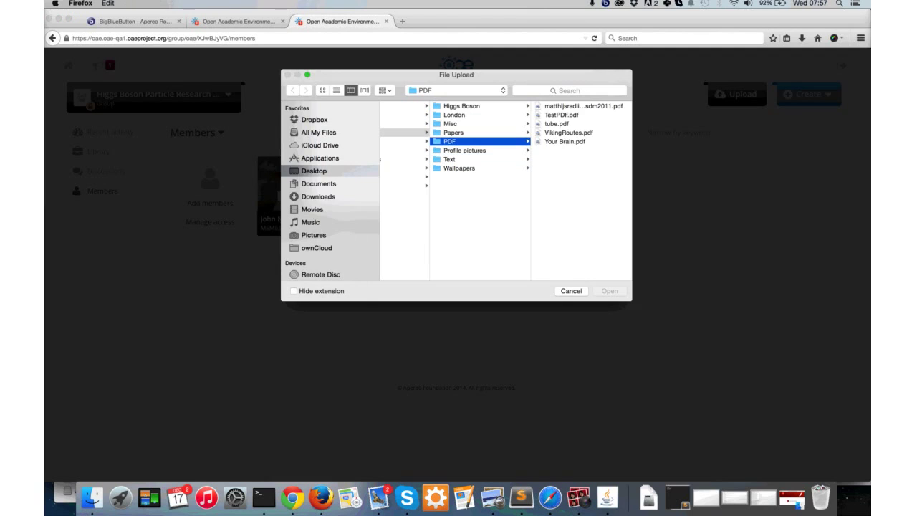
{"action": "double_click", "coordinate": [561, 115]}
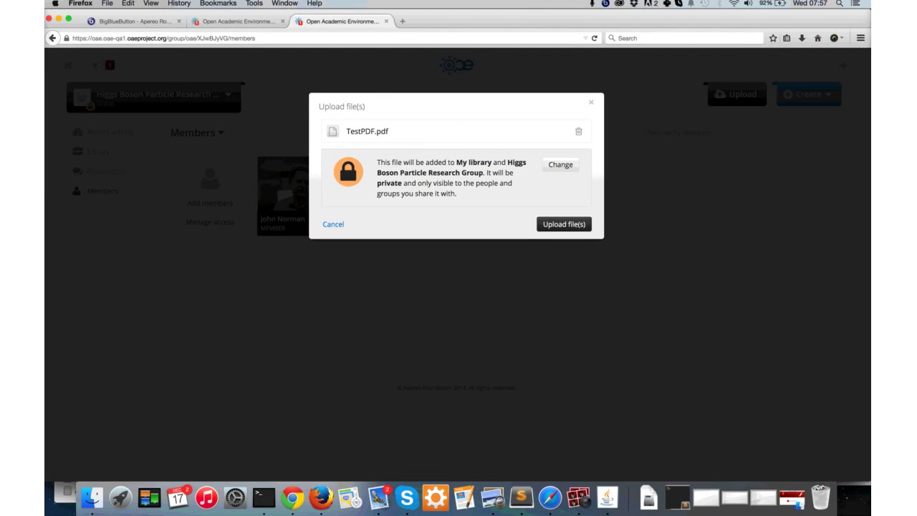
{"action": "left_click_drag", "start_coordinate": [377, 162], "coordinate": [518, 162]}
{"action": "left_click", "coordinate": [560, 164]}
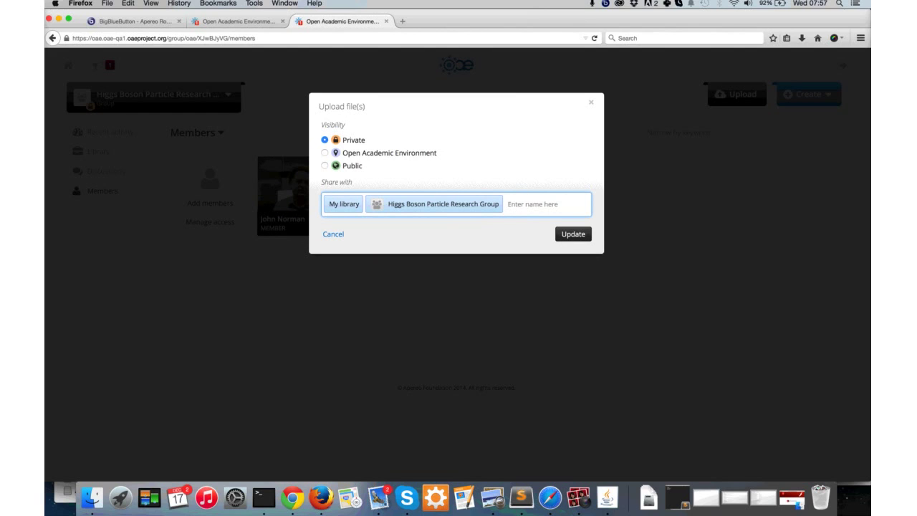
{"action": "left_click", "coordinate": [573, 234]}
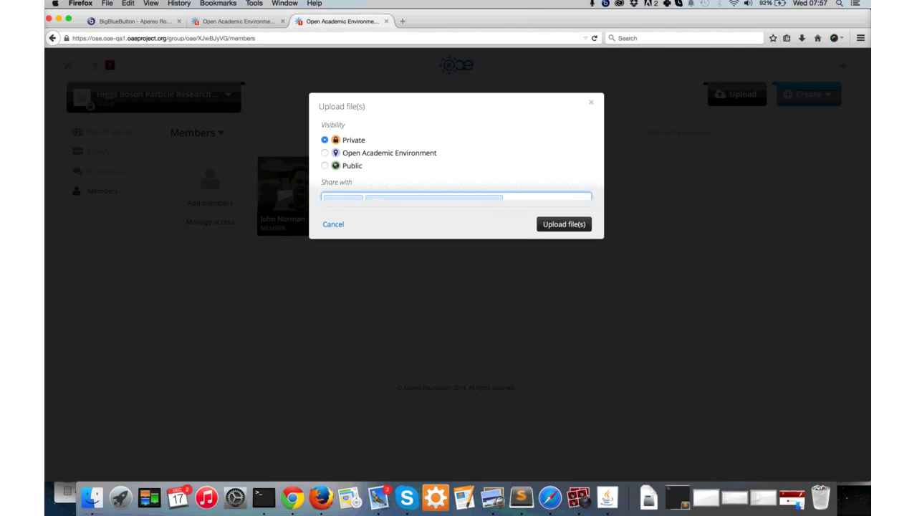
{"action": "key", "text": "Return"}
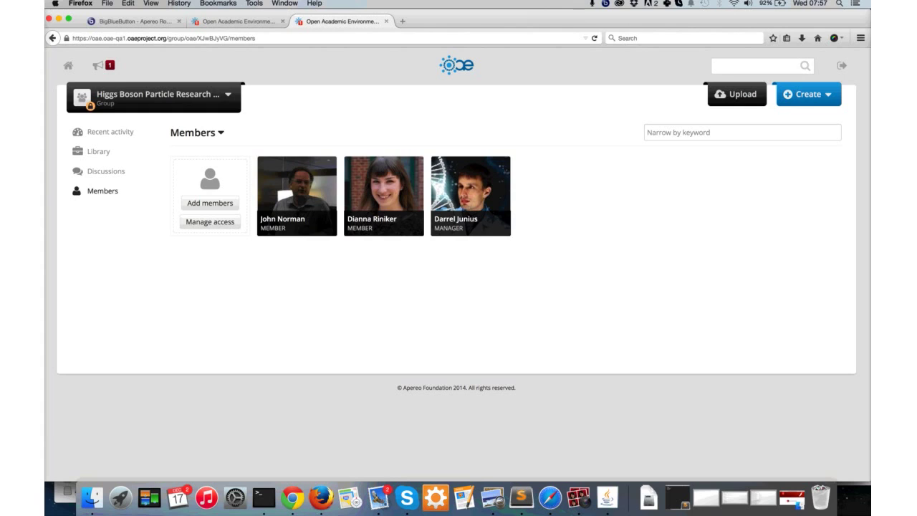
- Check the research group's library and its member list
{"action": "left_click", "coordinate": [98, 151]}
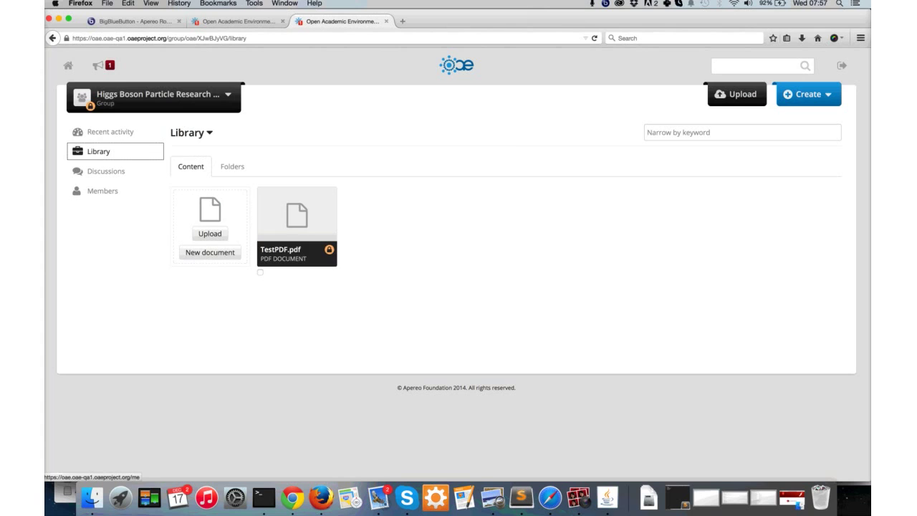
{"action": "left_click", "coordinate": [102, 190]}
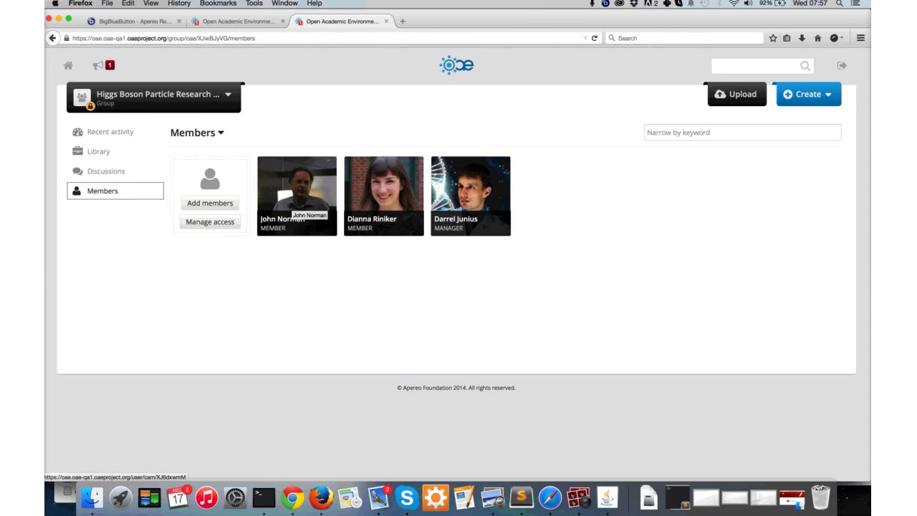
- Return to the account's home page and view its network, both the people followed and the followers
{"action": "left_click", "coordinate": [68, 65]}
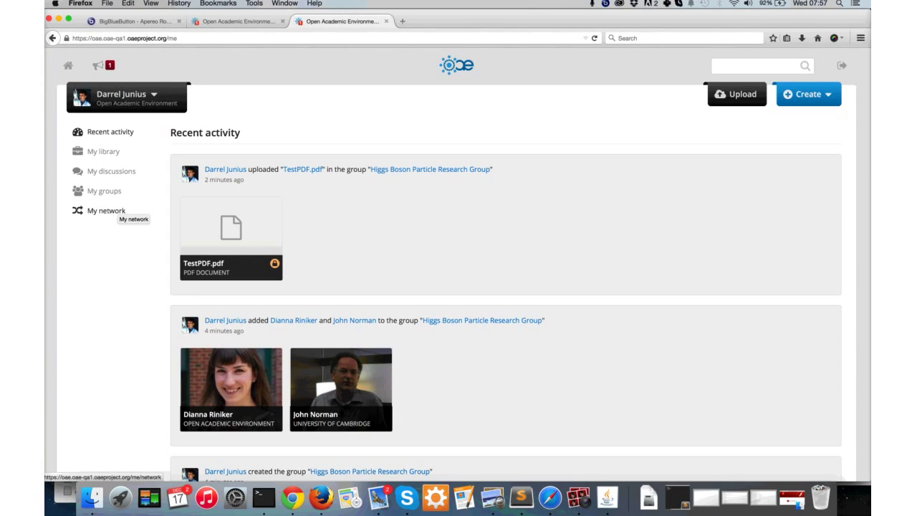
{"action": "left_click", "coordinate": [114, 210]}
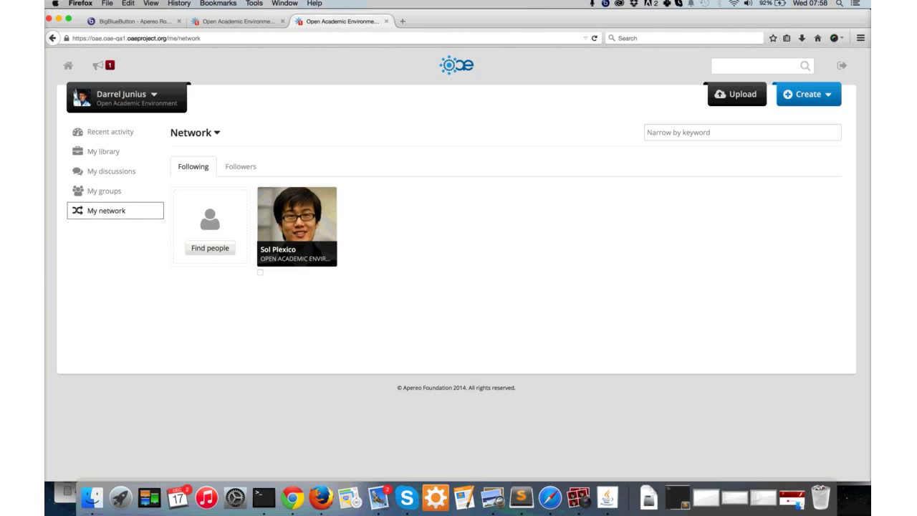
{"action": "left_click", "coordinate": [240, 166]}
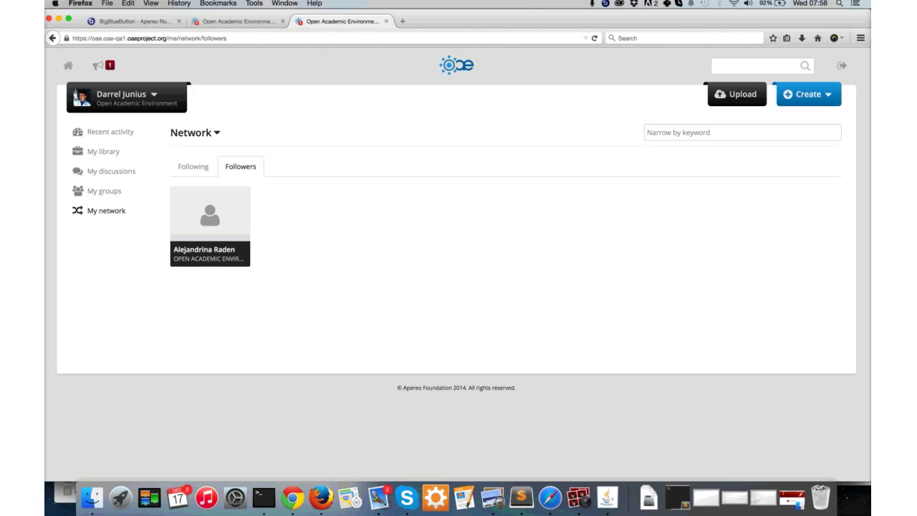
- Filter the content of the account's own library by the keyword Personalized
{"action": "left_click", "coordinate": [103, 151]}
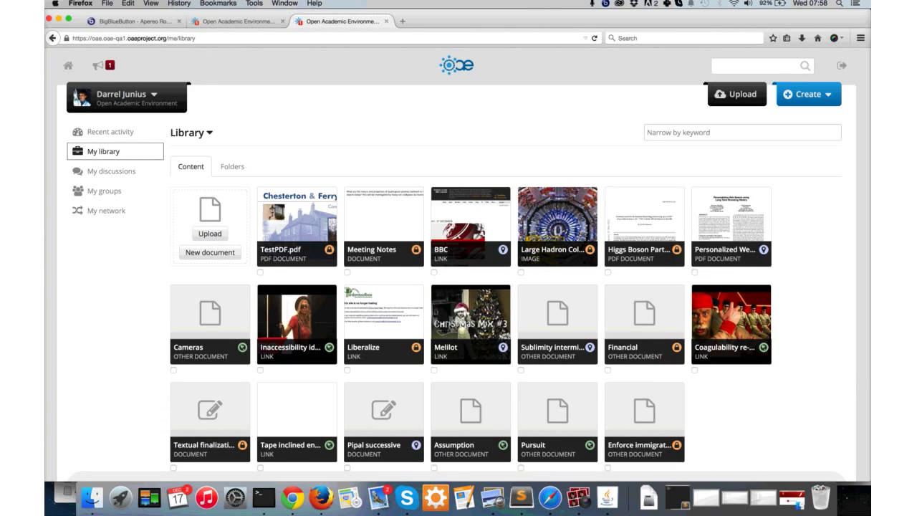
{"action": "left_click", "coordinate": [111, 171]}
{"action": "left_click", "coordinate": [104, 191]}
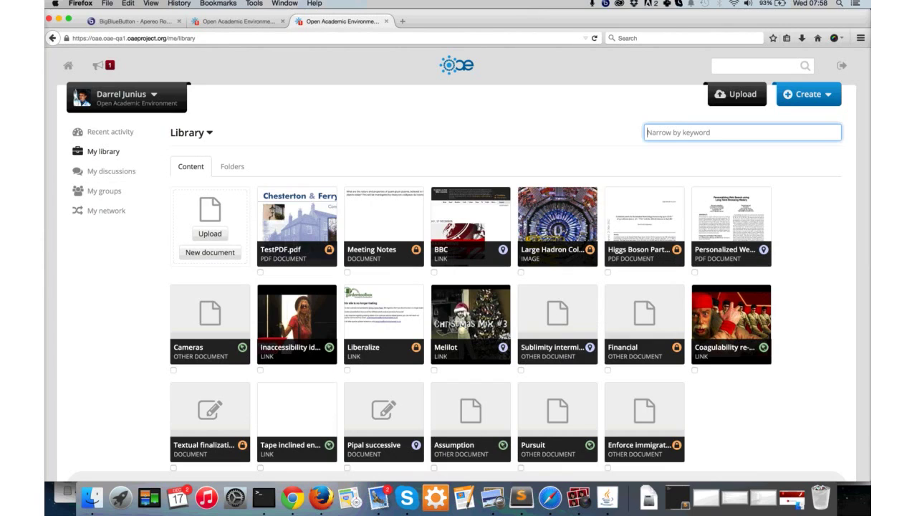
{"action": "type", "text": "p"}
{"action": "type", "text": "Personalized"}
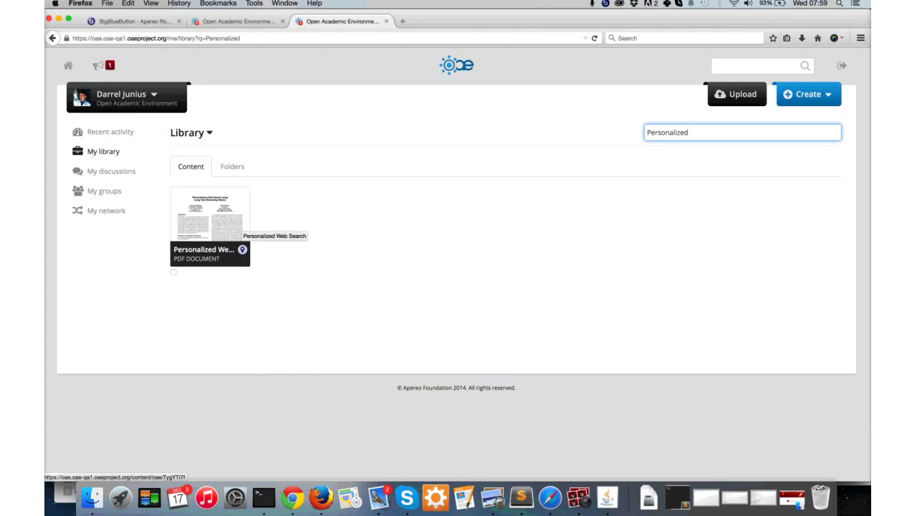
{"action": "left_click", "coordinate": [236, 218]}
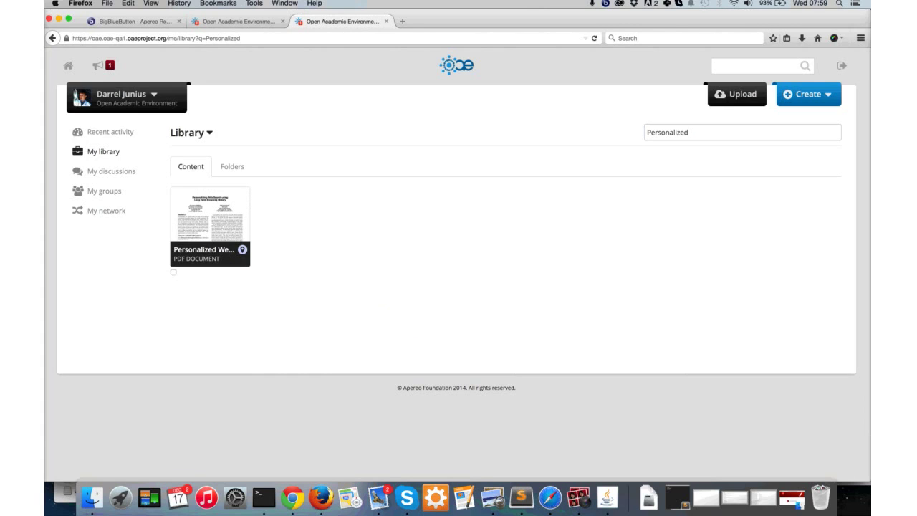
- Run a global search of the Open Academic Environment for Personalized
{"action": "left_click", "coordinate": [762, 65]}
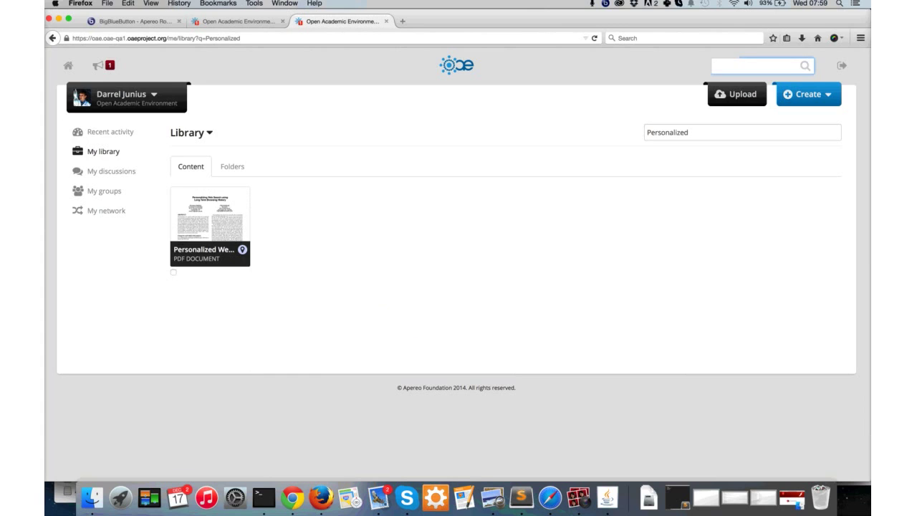
{"action": "left_click", "coordinate": [762, 65]}
{"action": "type", "text": "Persona"}
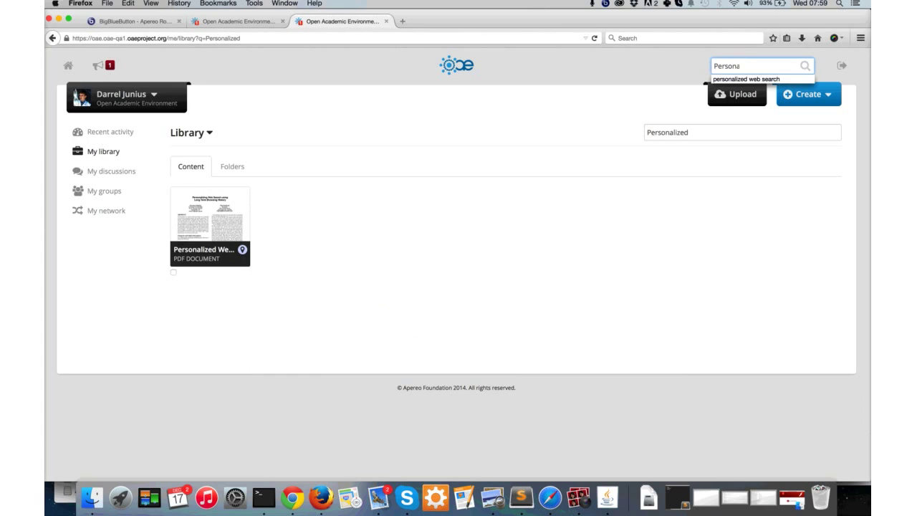
{"action": "type", "text": "lized"}
{"action": "key", "text": "Return"}
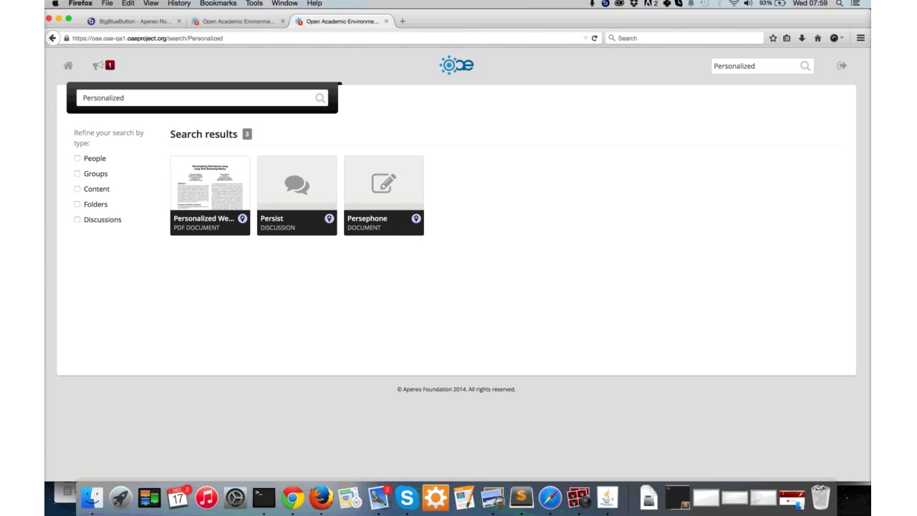
- Refine the search results by type to People and Groups
{"action": "left_click", "coordinate": [77, 158]}
{"action": "double_click", "coordinate": [103, 98]}
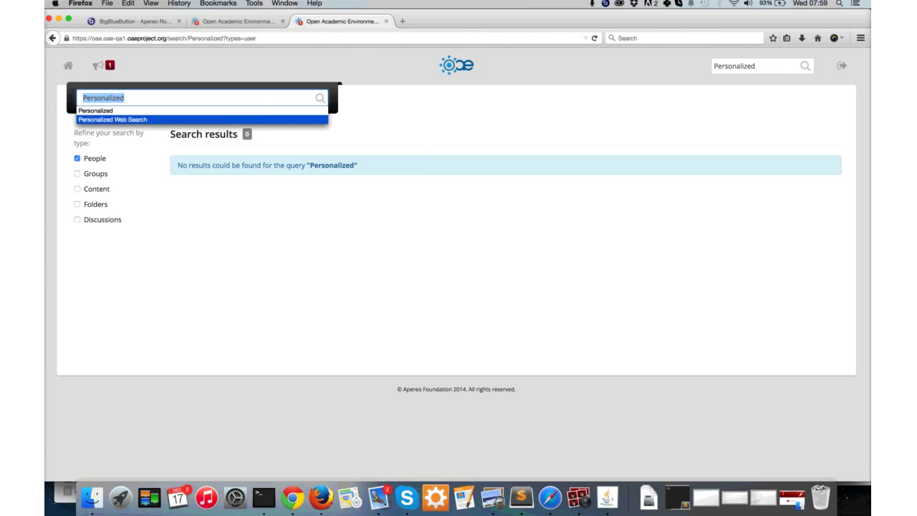
{"action": "left_click", "coordinate": [77, 158]}
{"action": "left_click", "coordinate": [78, 173]}
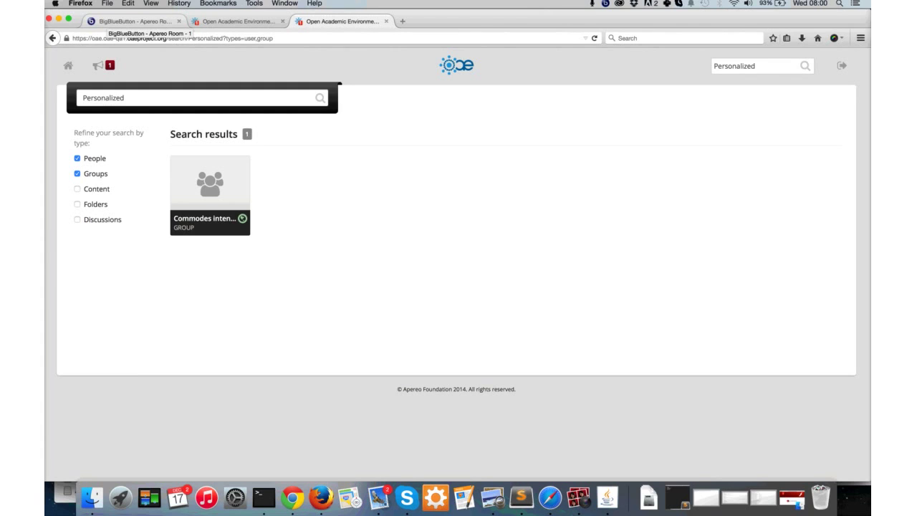
- Switch to the BigBlueButton session to check its public chat for questions
{"action": "left_click", "coordinate": [114, 22]}
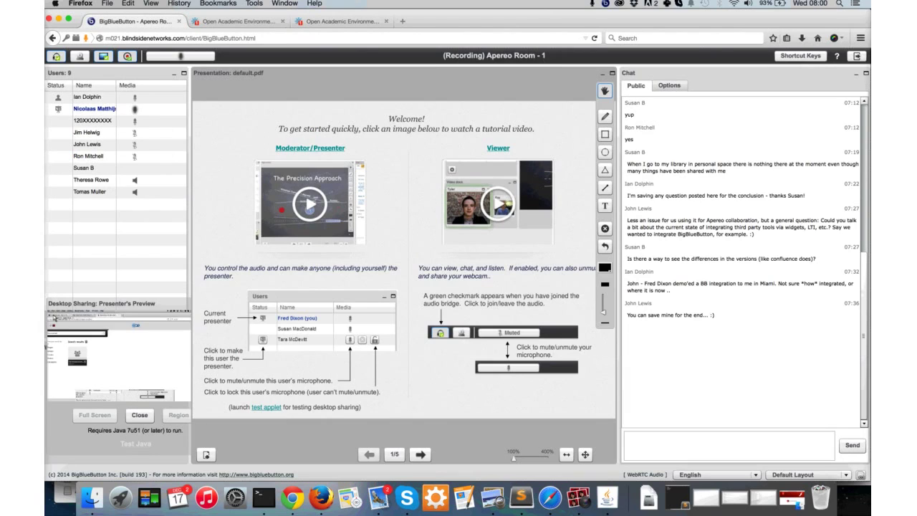